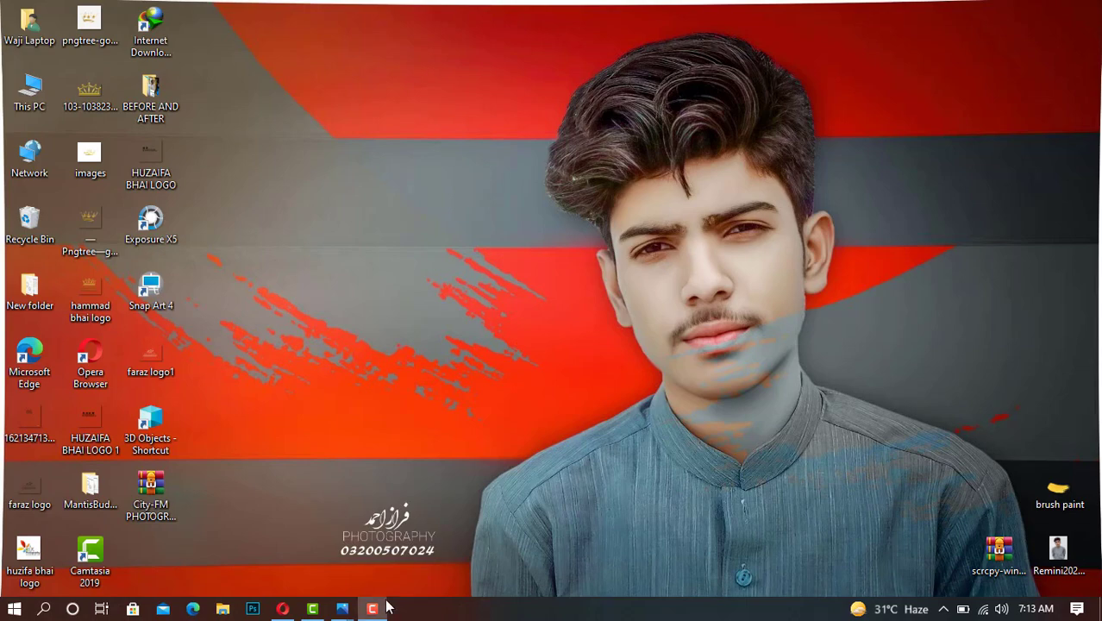
- Compare the edited 3176.jpg portrait with the original DSC_0184.JPG, then close the photo viewers
mouse_move(343, 609)
click(427, 522)
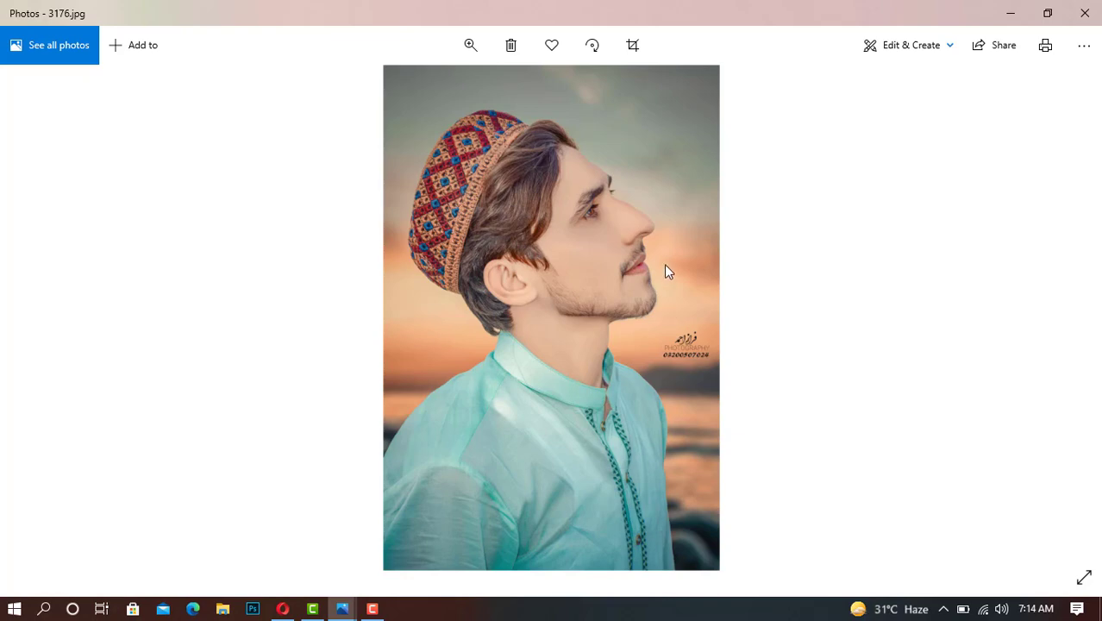
scroll(663, 263, up, 2)
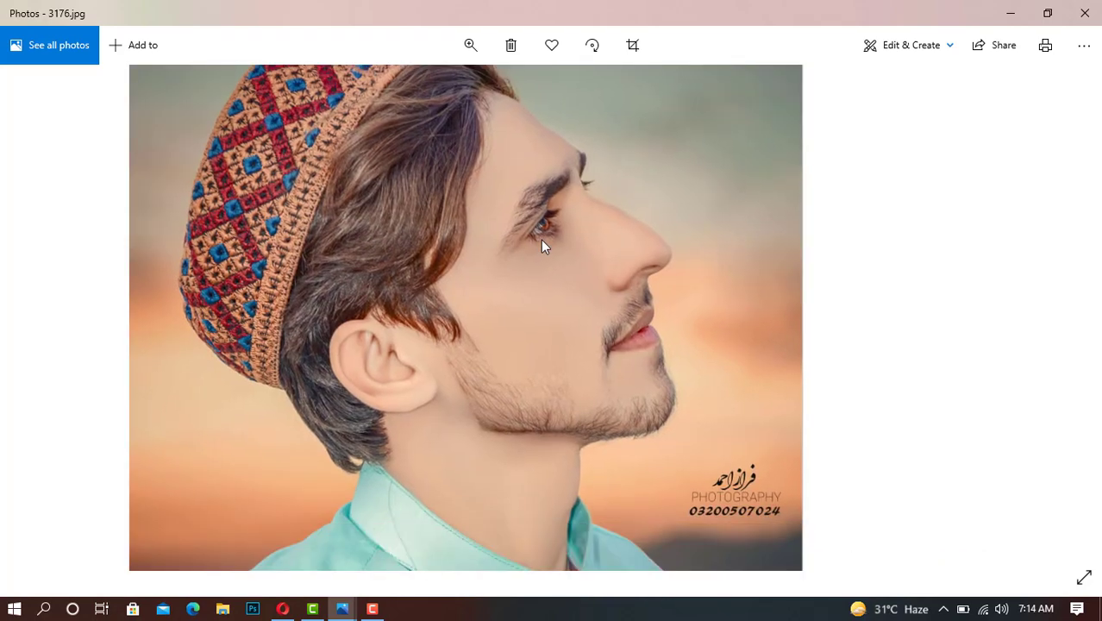
scroll(733, 240, down, 2)
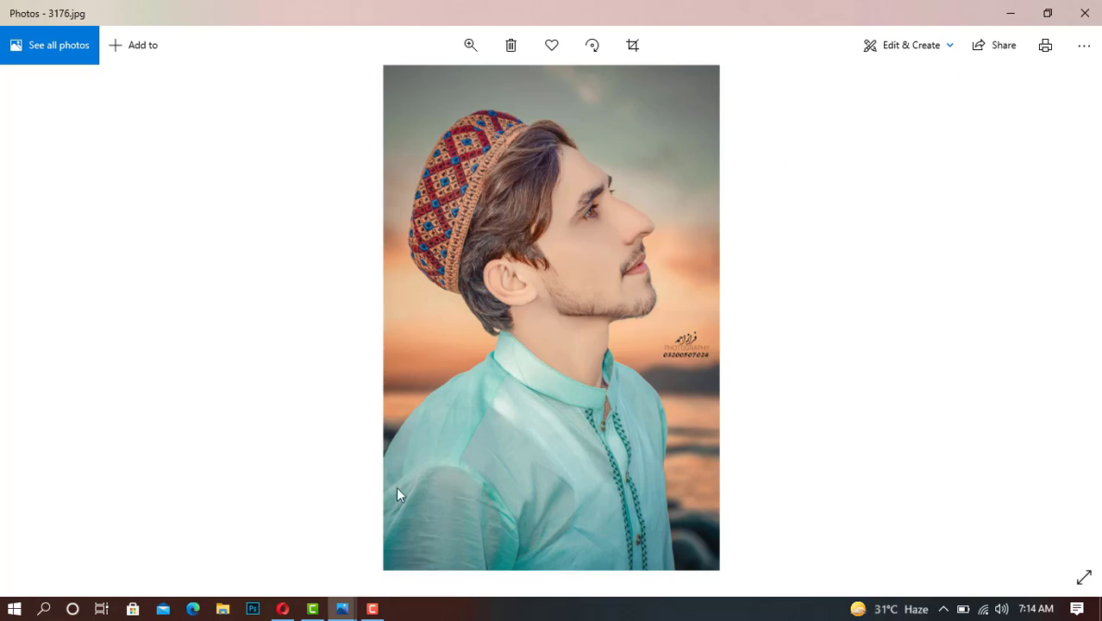
click(309, 535)
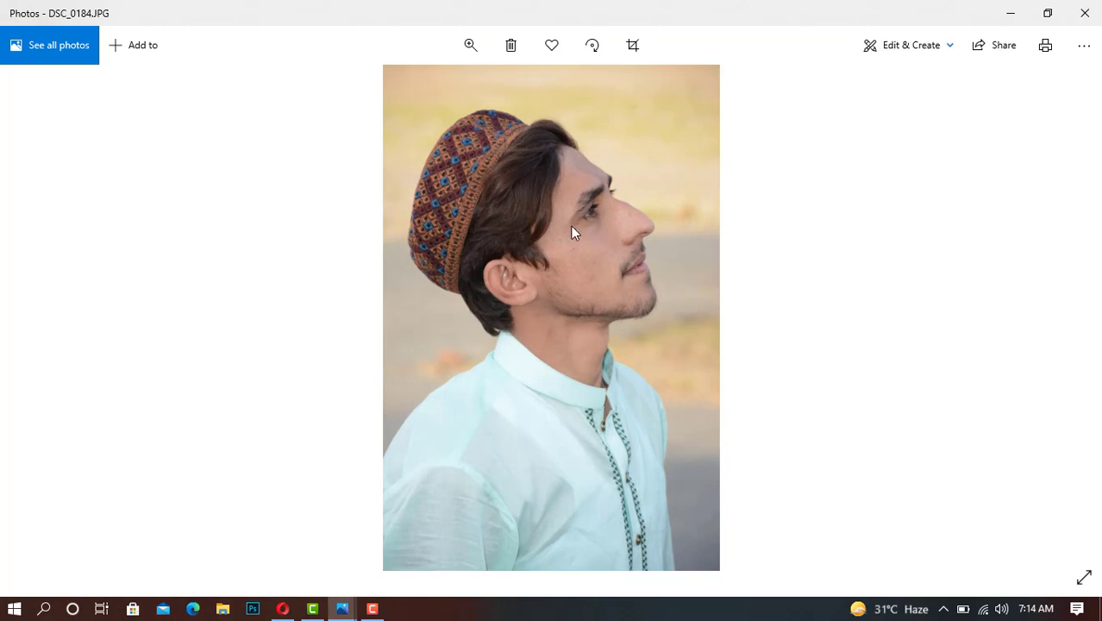
scroll(658, 238, up, 2)
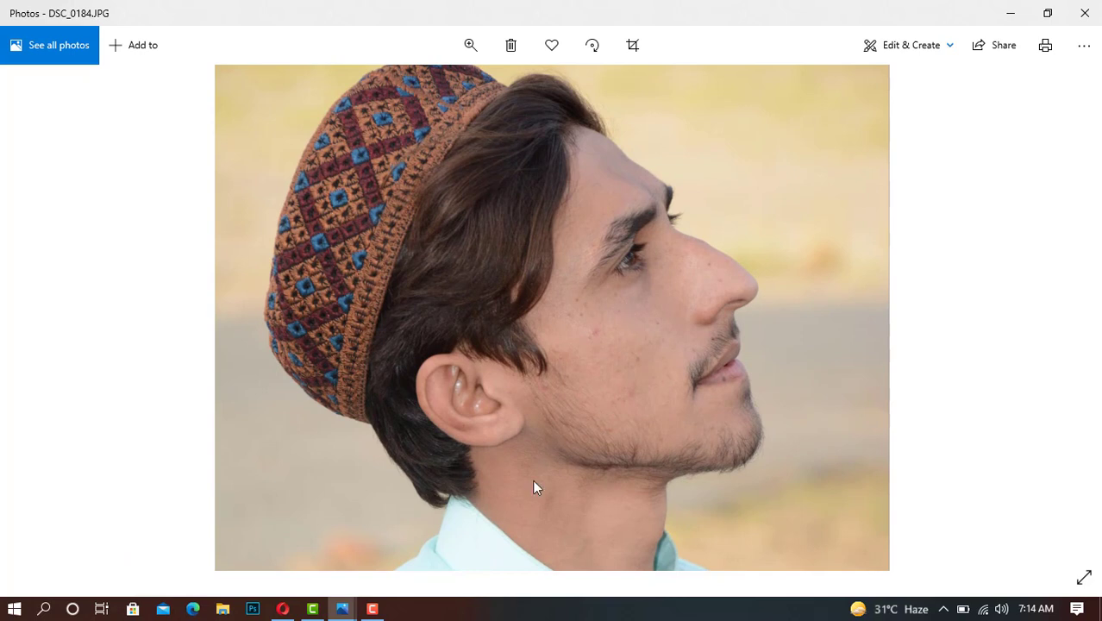
click(410, 539)
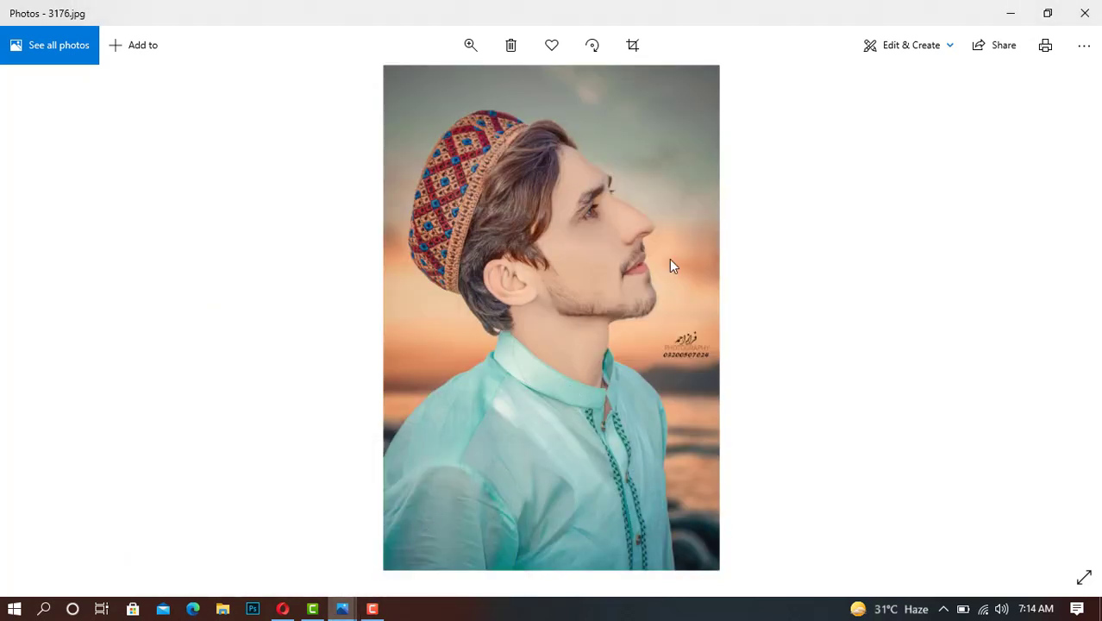
click(1011, 13)
click(1011, 13)
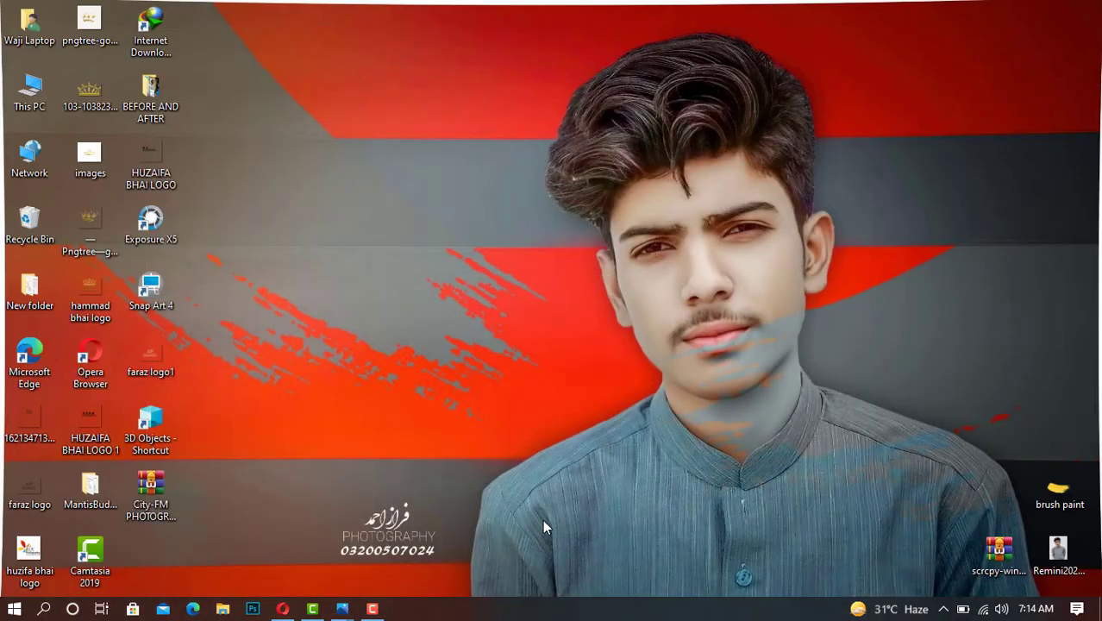
- Subscribe to FM Photography with all notifications, then go to the Facebook group tab
click(282, 609)
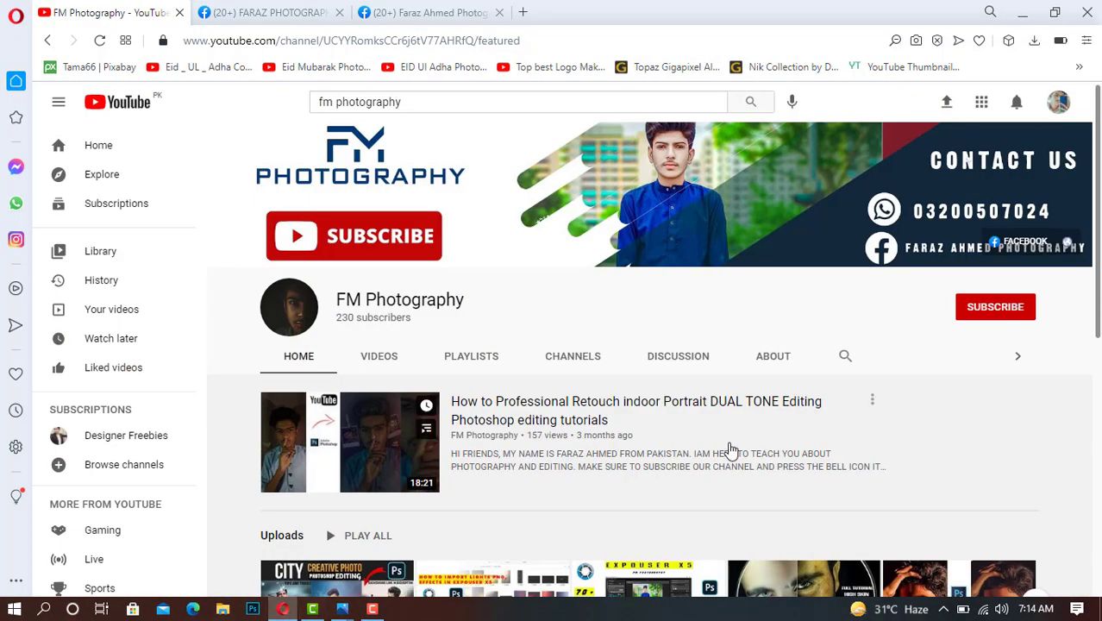
click(1002, 309)
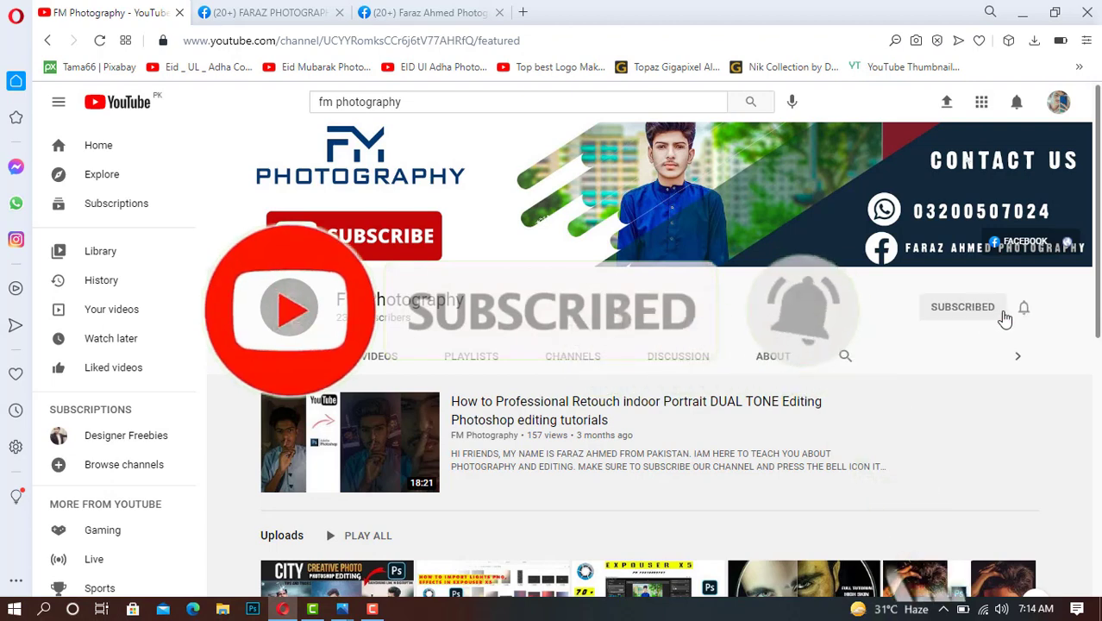
click(1027, 311)
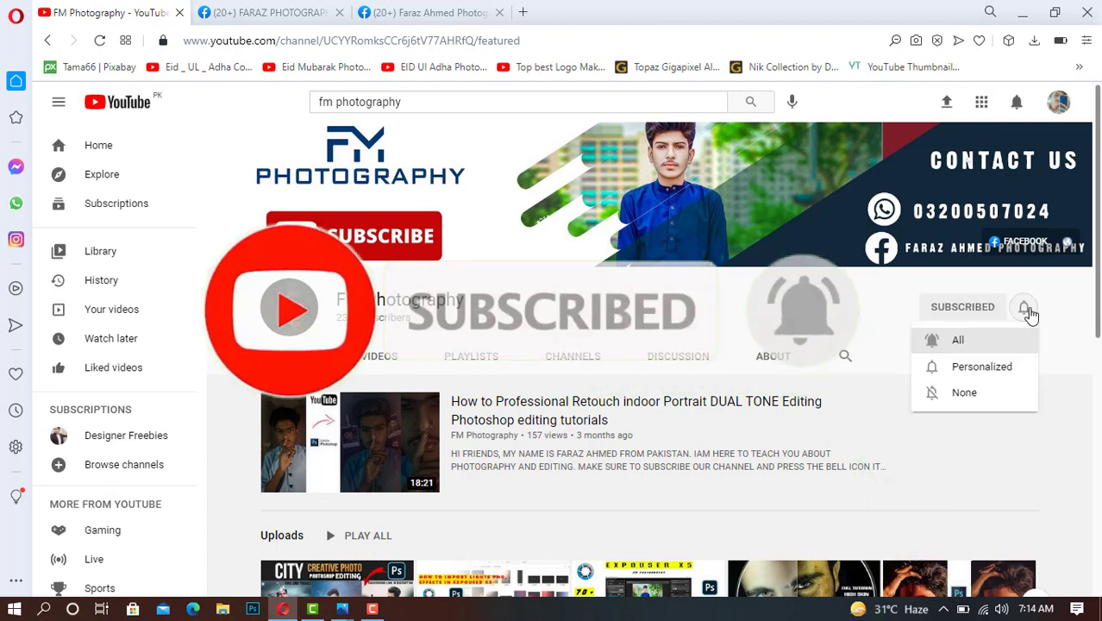
click(1005, 343)
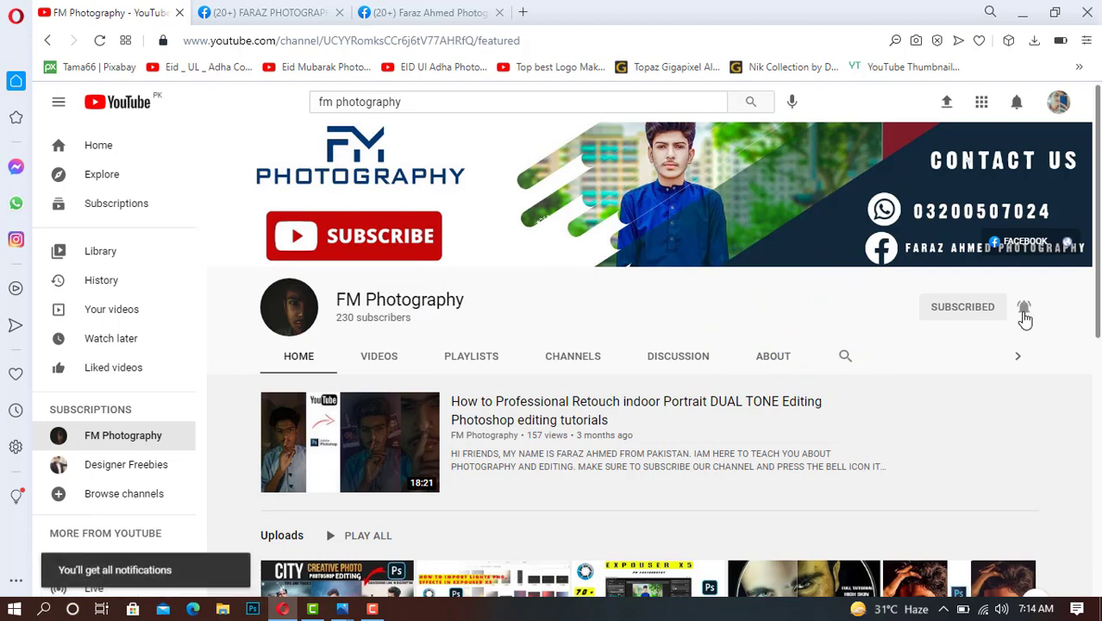
click(302, 13)
- Scroll the photography group feed and highlight the group title and member-count line
scroll(594, 360, down, 3)
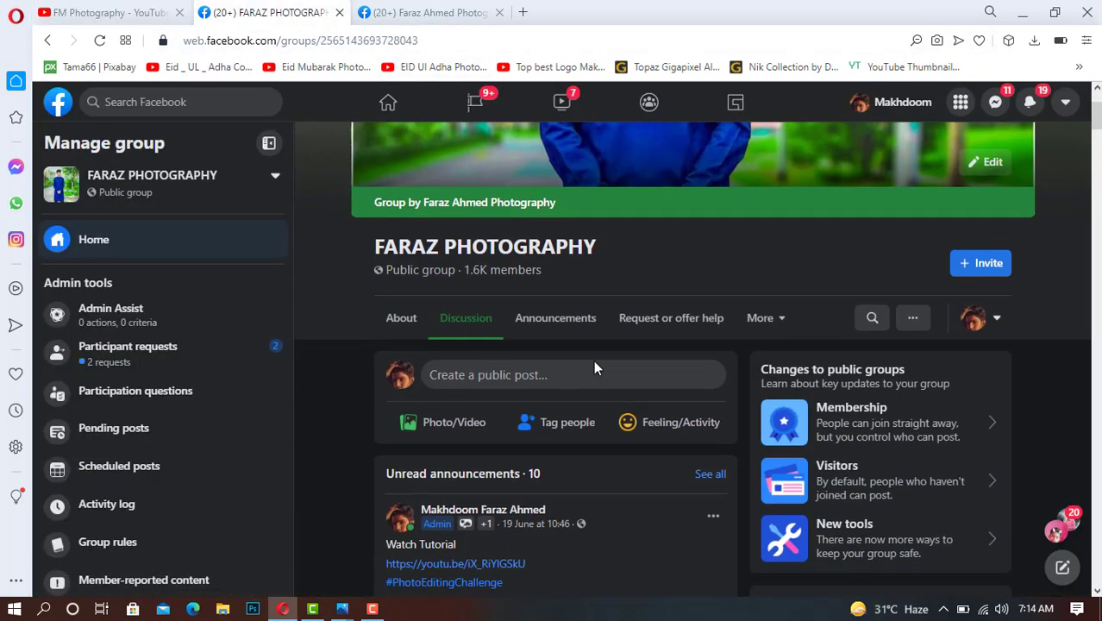
scroll(593, 360, down, 3)
scroll(593, 359, down, 3)
scroll(592, 359, down, 3)
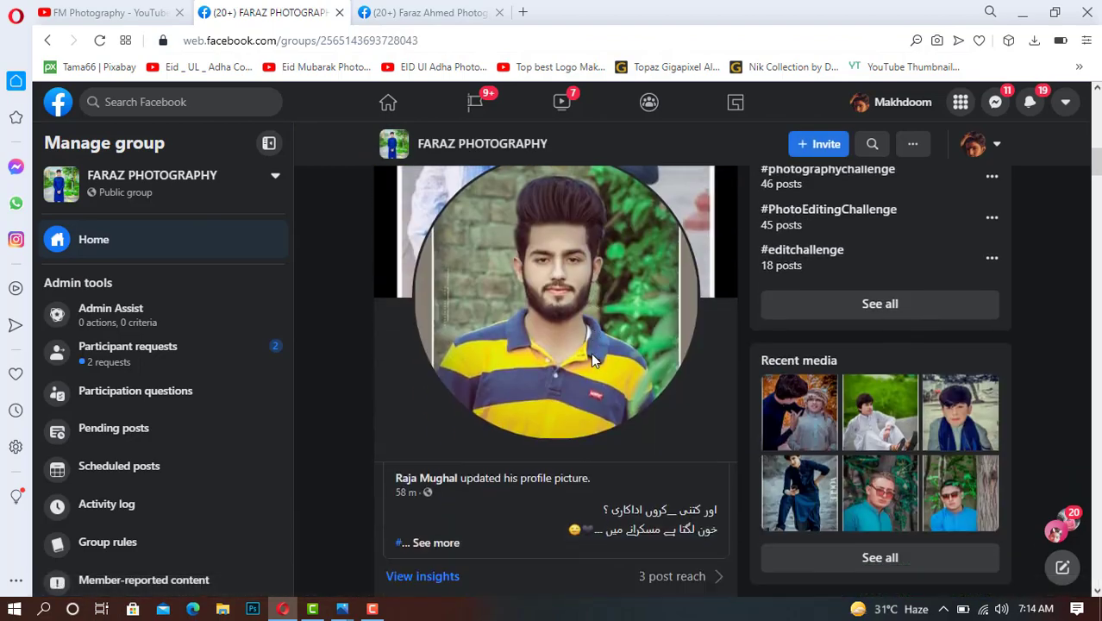
scroll(593, 360, down, 2)
scroll(593, 360, down, 3)
scroll(591, 352, up, 5)
scroll(590, 352, up, 5)
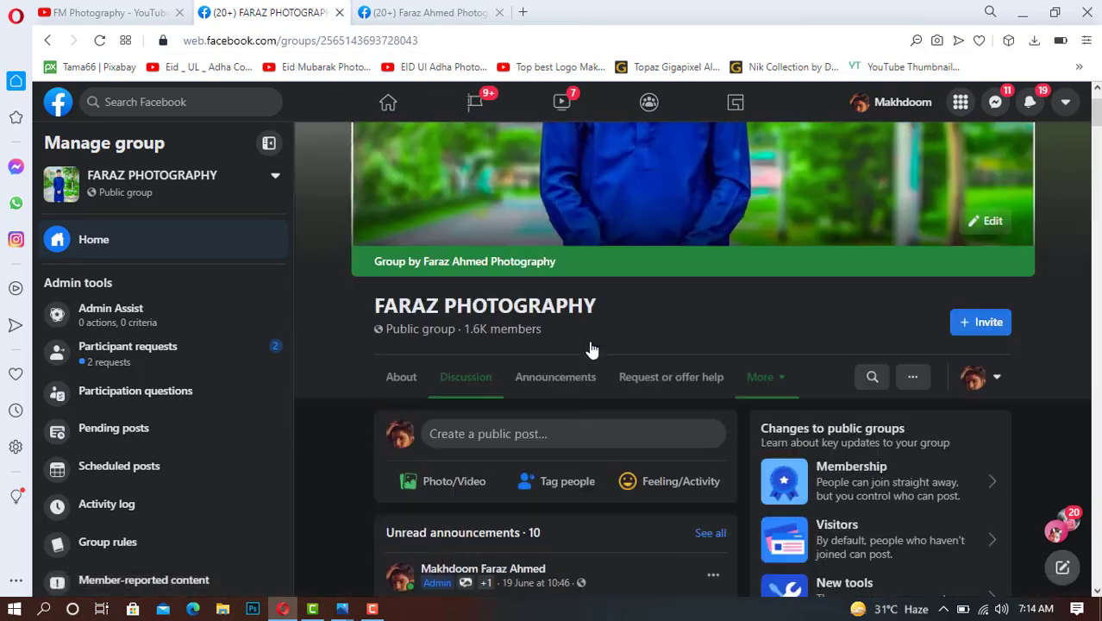
scroll(591, 352, up, 1)
mouse_move(603, 408)
mouse_down()
mouse_move(390, 406)
mouse_move(627, 433)
mouse_up()
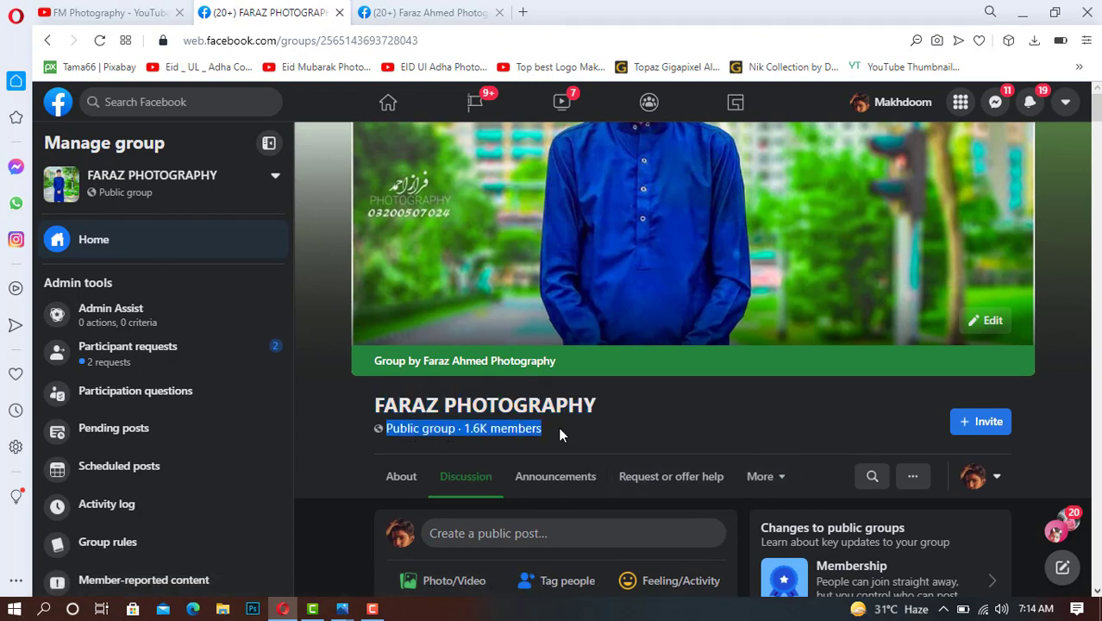
drag(452, 429, 563, 433)
click(533, 445)
- Scroll far down the group feed and partway back up
scroll(621, 357, down, 10)
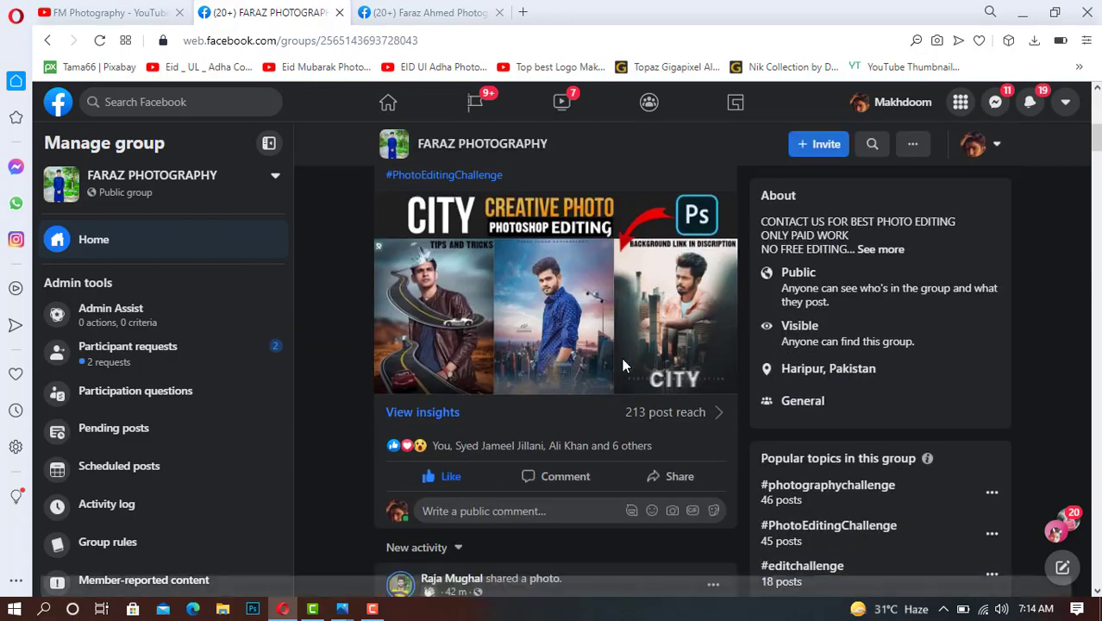
scroll(624, 362, down, 5)
scroll(624, 362, down, 5)
scroll(624, 362, down, 5)
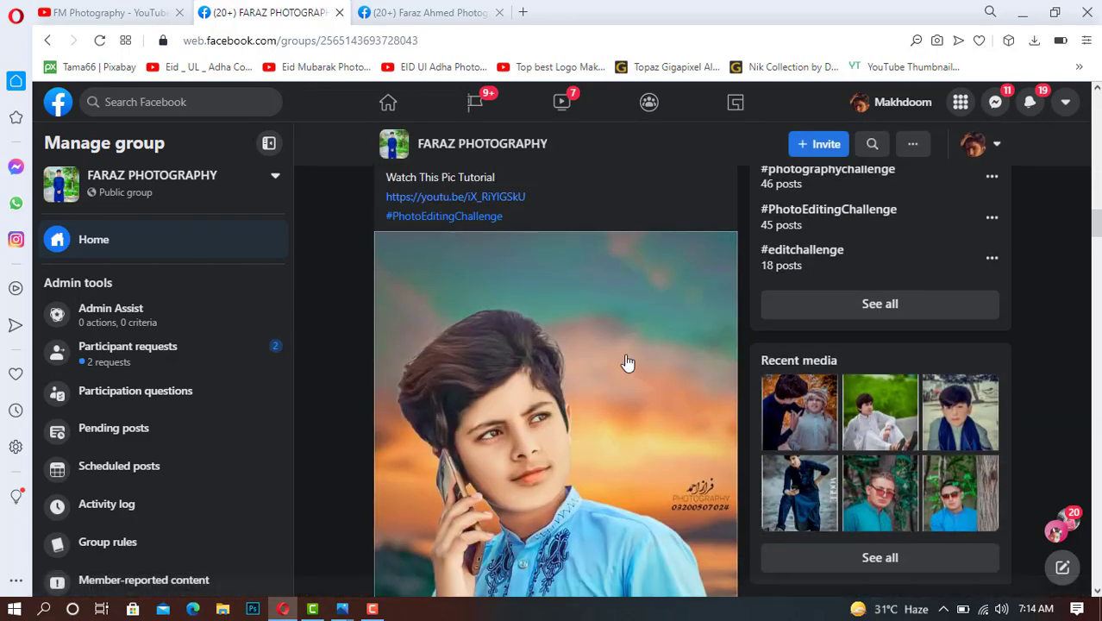
scroll(626, 362, down, 5)
scroll(628, 361, down, 5)
scroll(628, 361, down, 5)
scroll(628, 361, down, 5)
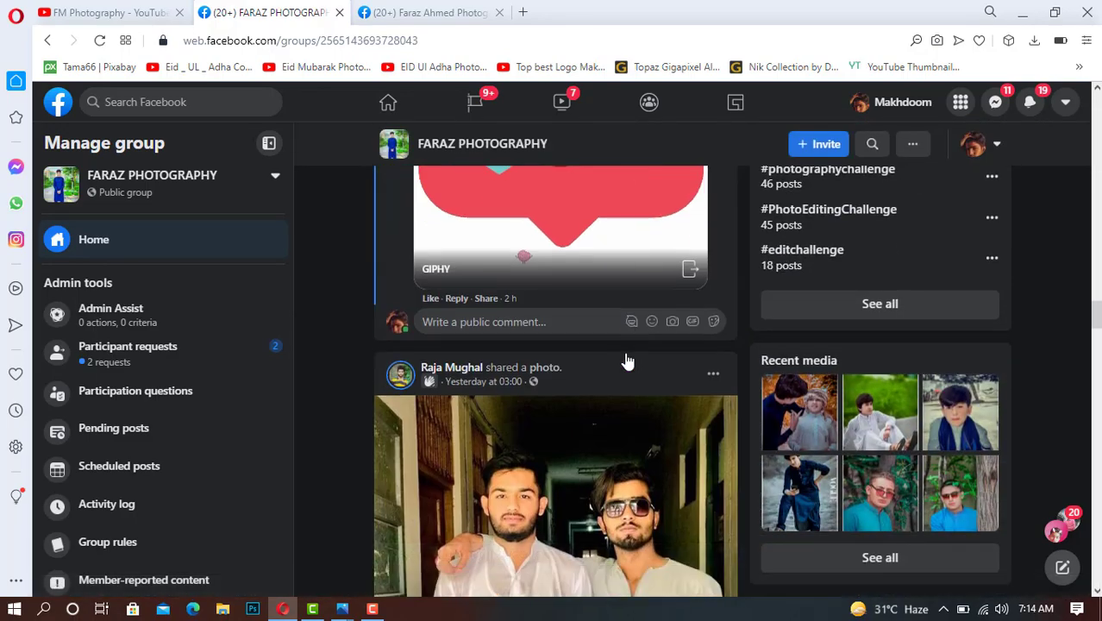
scroll(628, 361, down, 5)
scroll(628, 360, down, 5)
scroll(628, 361, down, 5)
scroll(626, 360, down, 5)
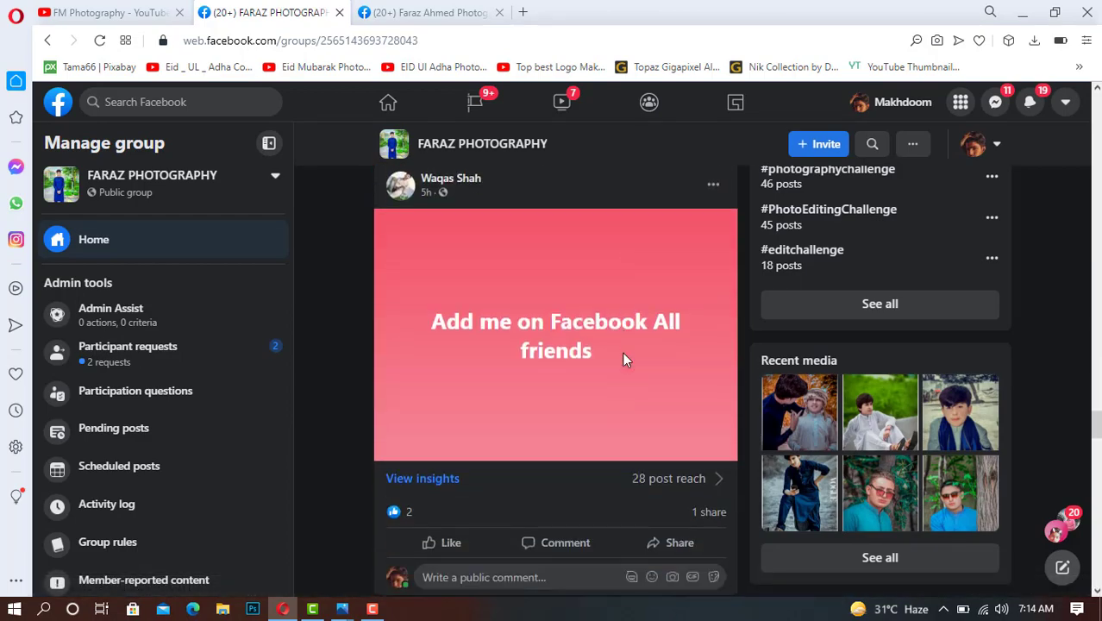
scroll(626, 360, down, 5)
scroll(626, 361, down, 5)
scroll(627, 361, down, 5)
scroll(625, 353, down, 5)
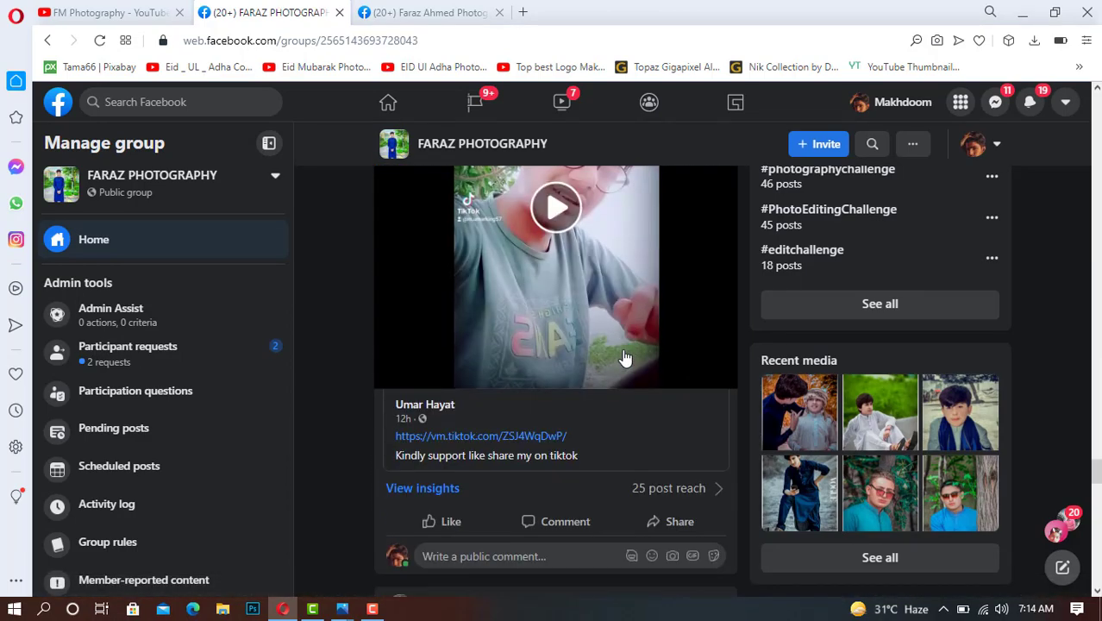
scroll(624, 349, down, 5)
scroll(624, 350, down, 5)
scroll(625, 349, down, 5)
scroll(626, 351, down, 5)
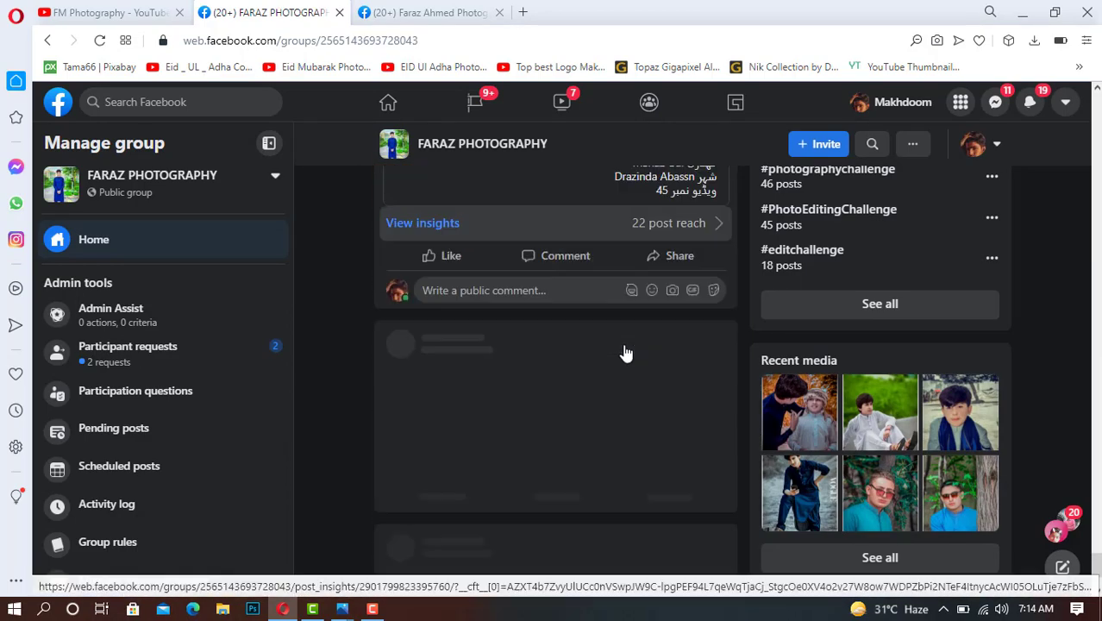
scroll(626, 353, down, 5)
scroll(626, 352, up, 5)
scroll(627, 350, up, 5)
scroll(622, 353, up, 5)
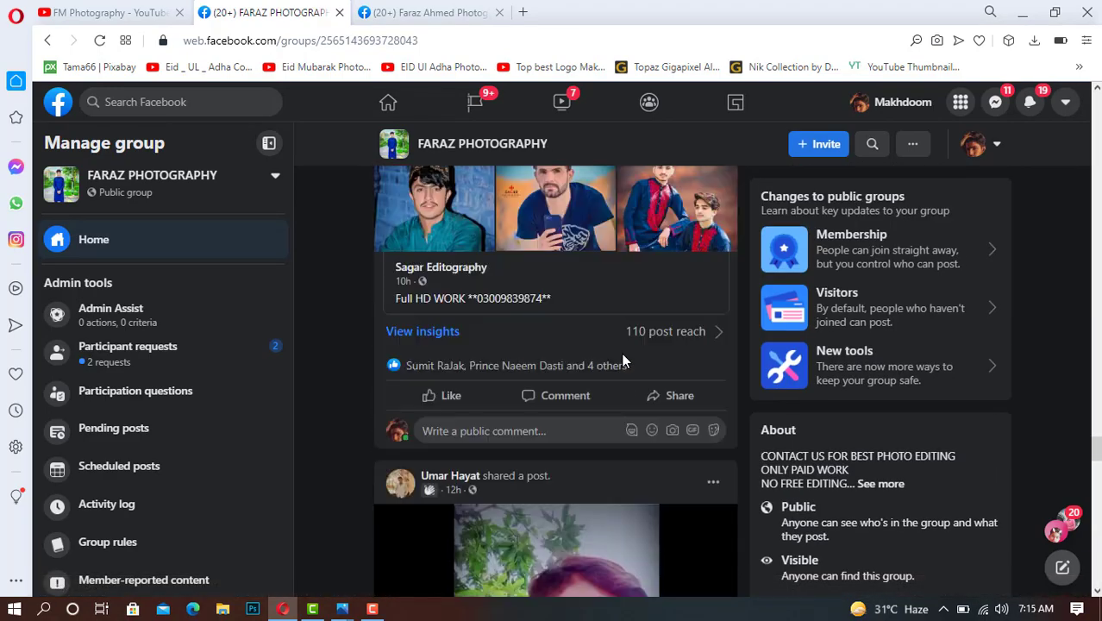
scroll(624, 358, up, 5)
scroll(623, 356, up, 5)
scroll(615, 357, up, 5)
scroll(617, 346, up, 5)
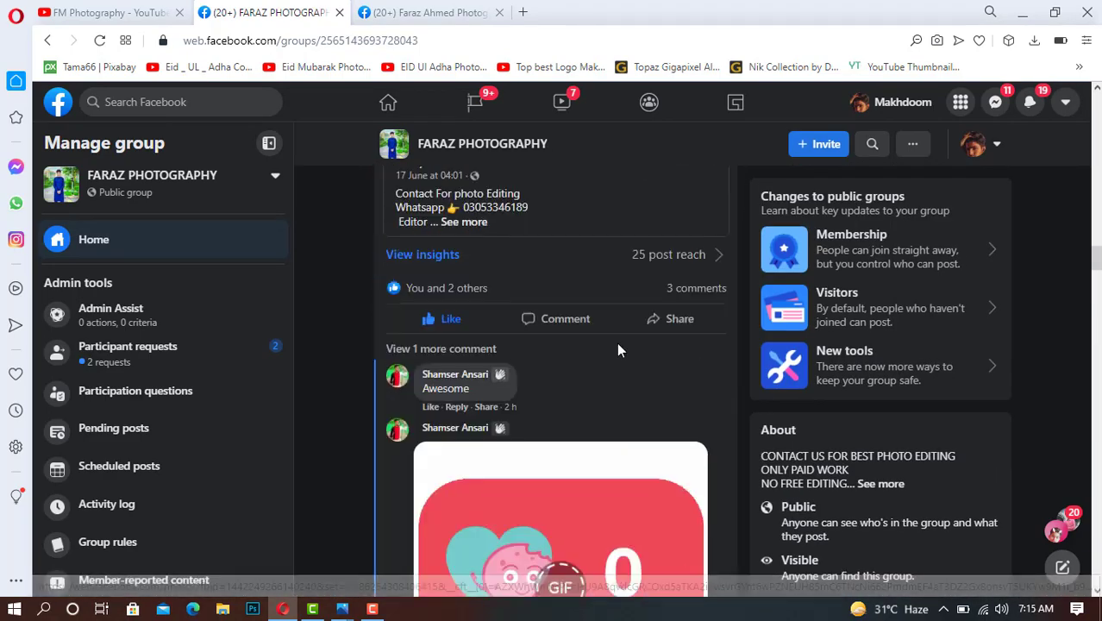
scroll(606, 344, up, 5)
scroll(607, 345, up, 5)
scroll(596, 328, up, 5)
- Switch to the photography business page, highlight its title, and scroll down its feed
click(457, 10)
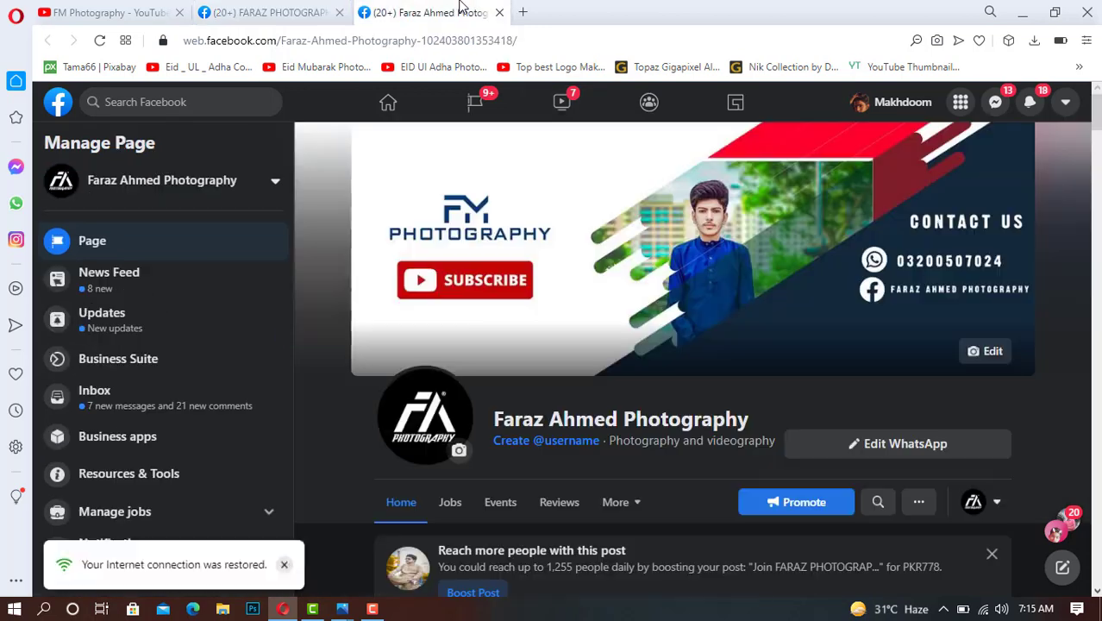
mouse_move(490, 416)
mouse_down()
mouse_move(747, 423)
mouse_move(770, 439)
mouse_up()
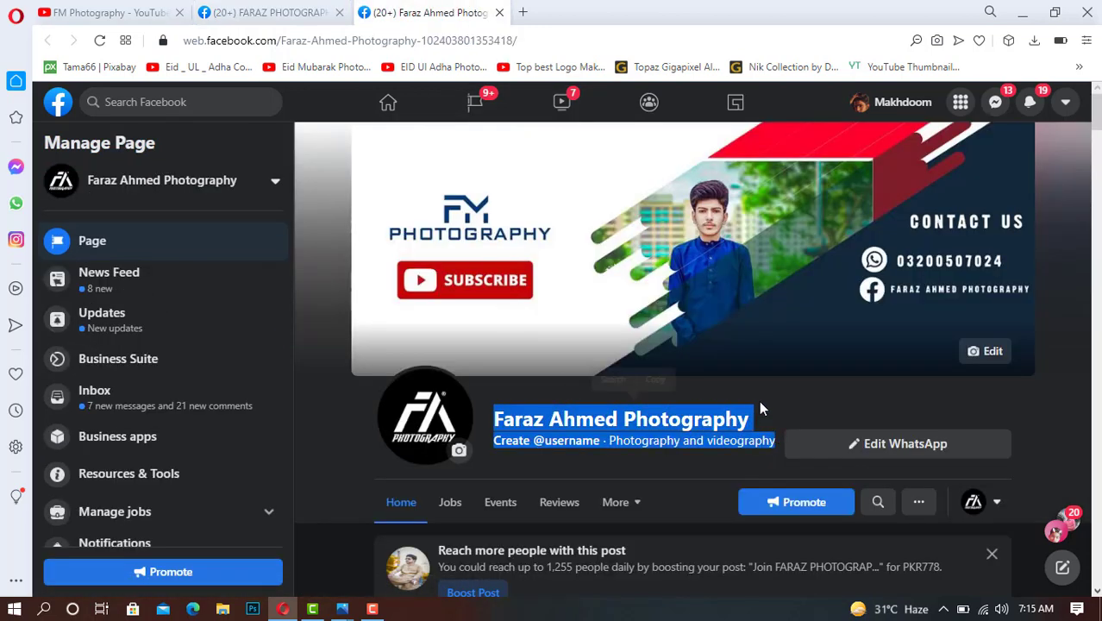
scroll(817, 362, down, 1)
scroll(784, 445, down, 5)
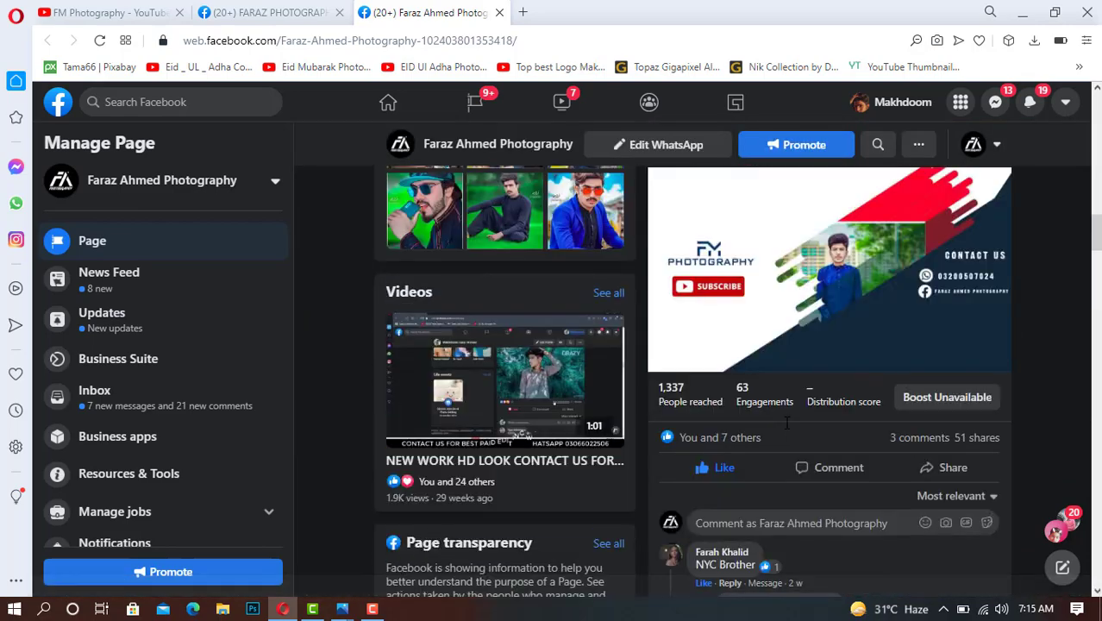
scroll(785, 435, down, 5)
scroll(786, 430, down, 5)
scroll(790, 422, down, 3)
scroll(791, 420, down, 4)
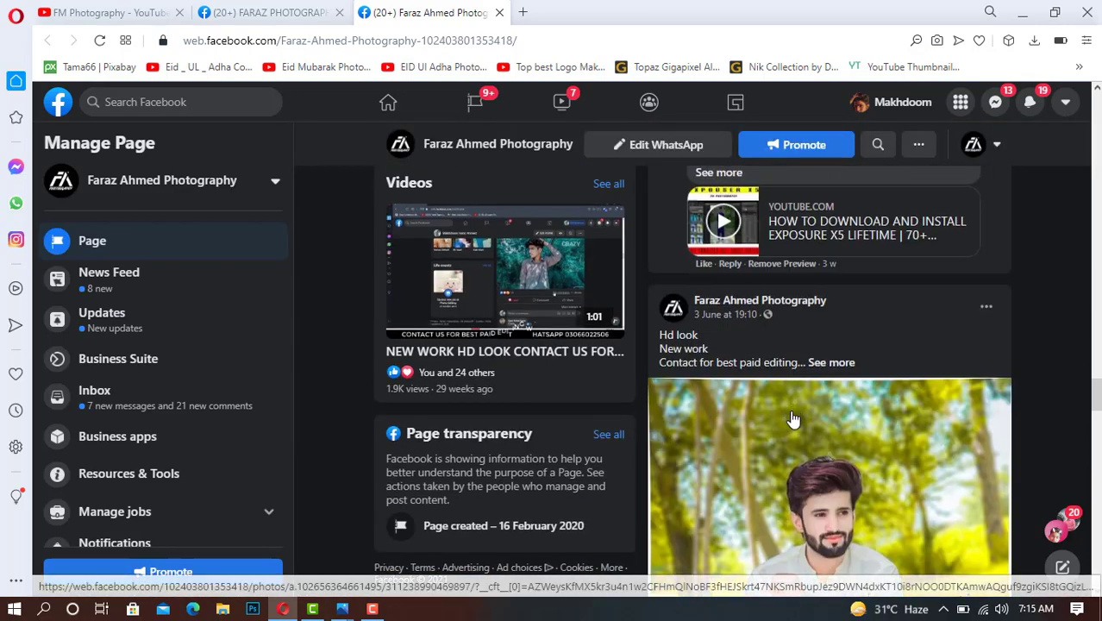
scroll(790, 420, down, 3)
scroll(791, 420, down, 1)
scroll(792, 420, down, 1)
scroll(792, 421, down, 3)
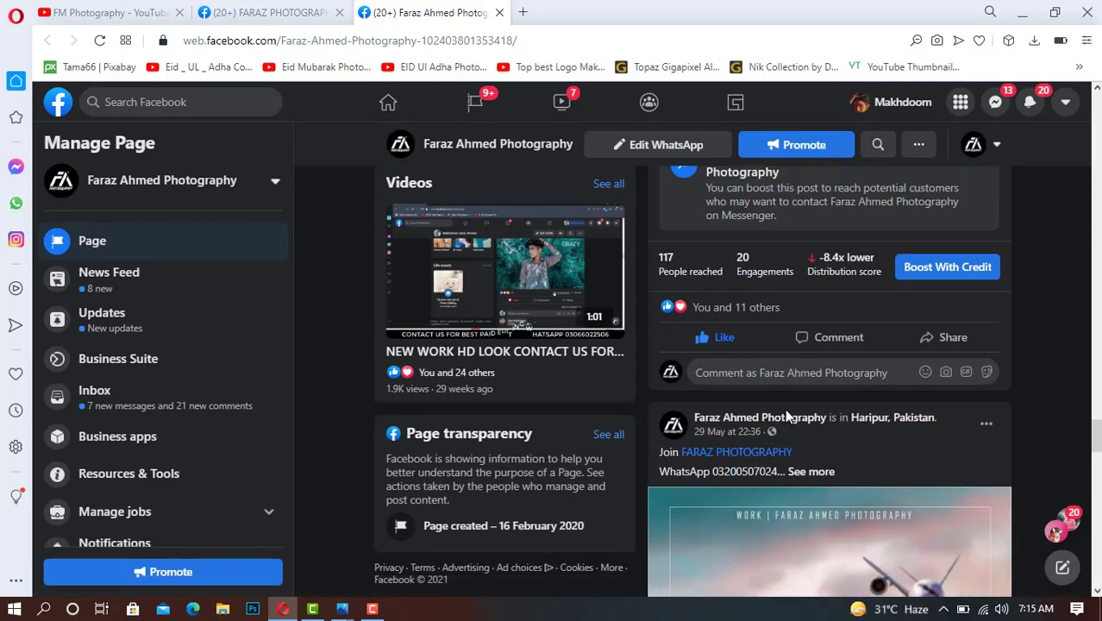
scroll(785, 409, down, 5)
scroll(789, 401, down, 5)
scroll(794, 397, down, 4)
- Return to the top of the page and view the cover banner in the photo viewer
scroll(790, 415, up, 15)
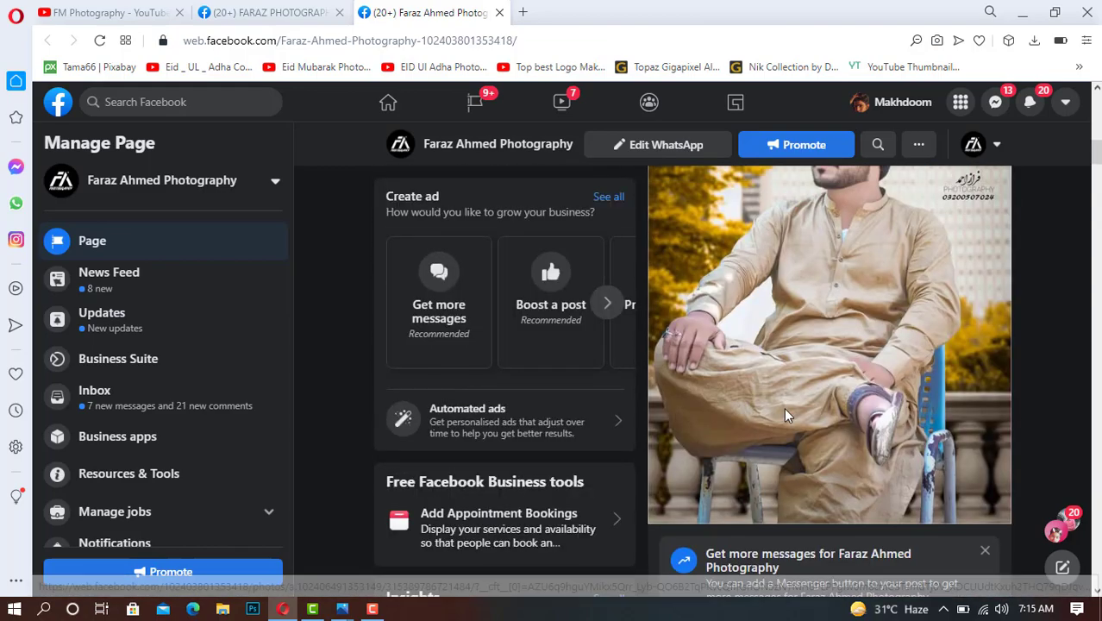
scroll(784, 408, up, 15)
scroll(785, 414, up, 5)
click(895, 273)
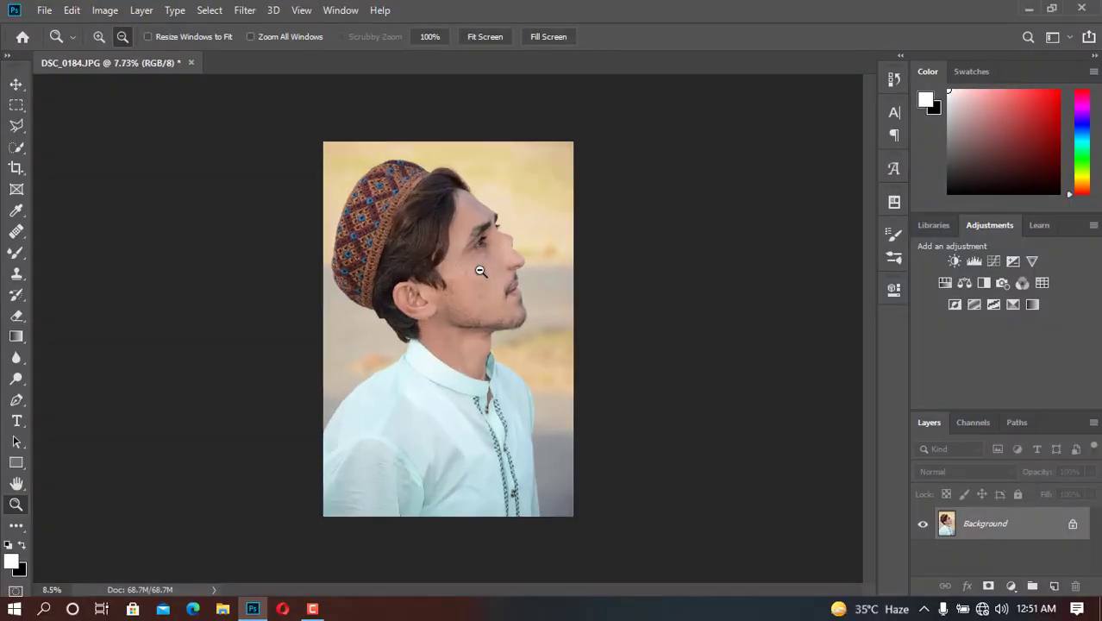
- Zoom in closely on the man's face, then fit the whole portrait on screen
click(480, 271)
click(462, 253)
drag(505, 172, 681, 468)
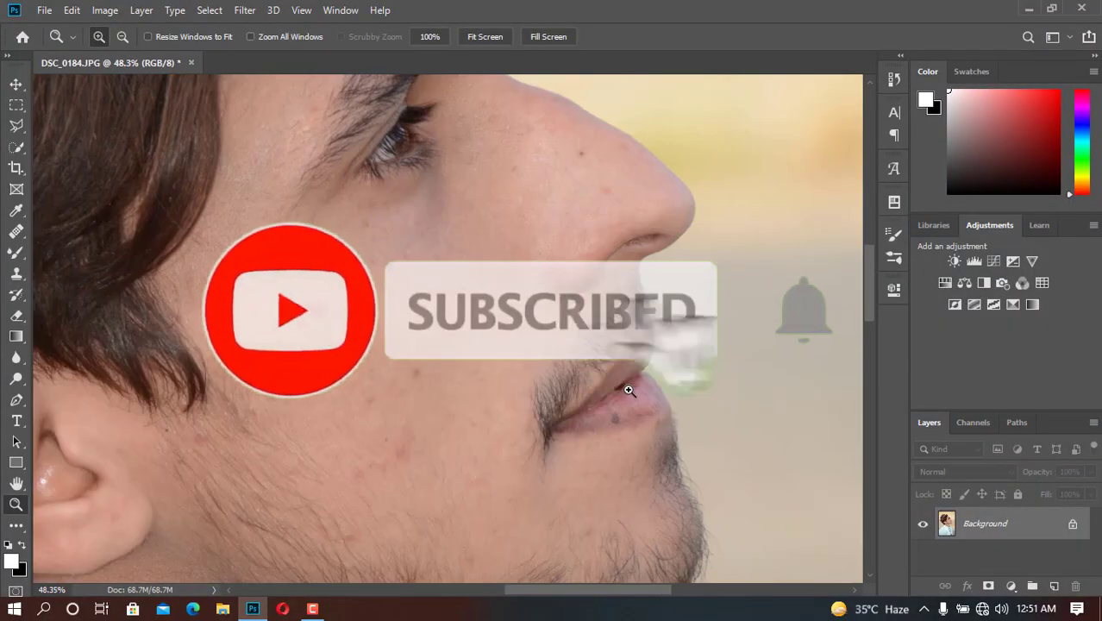
right_click(629, 390)
click(656, 400)
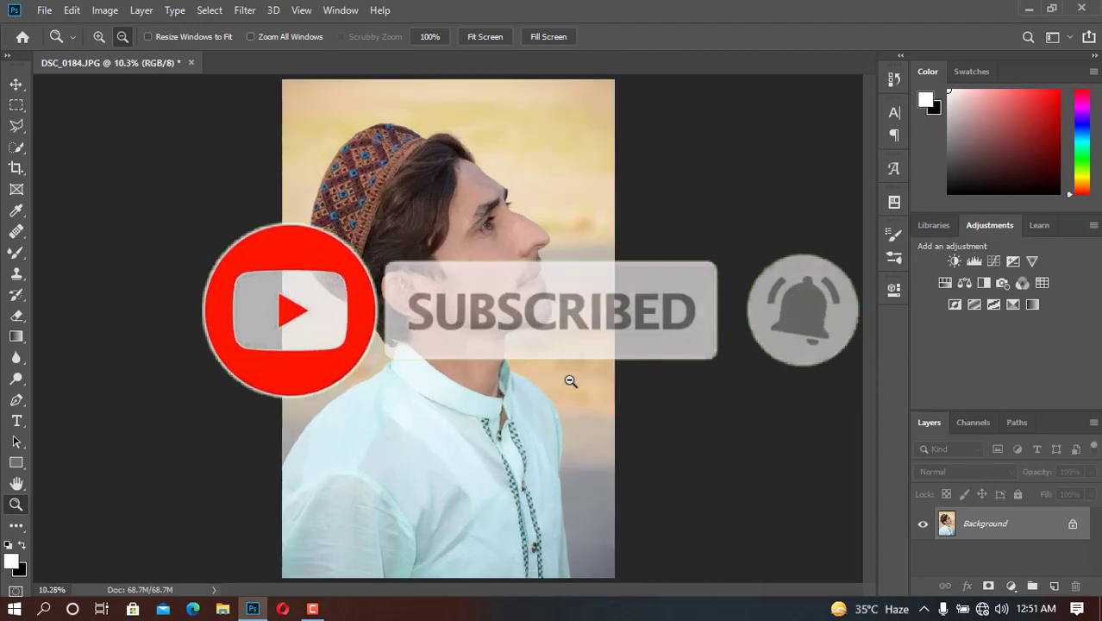
- Duplicate the Background layer with Ctrl+J and run the Camera Raw Filter on the copy
key(ctrl+j)
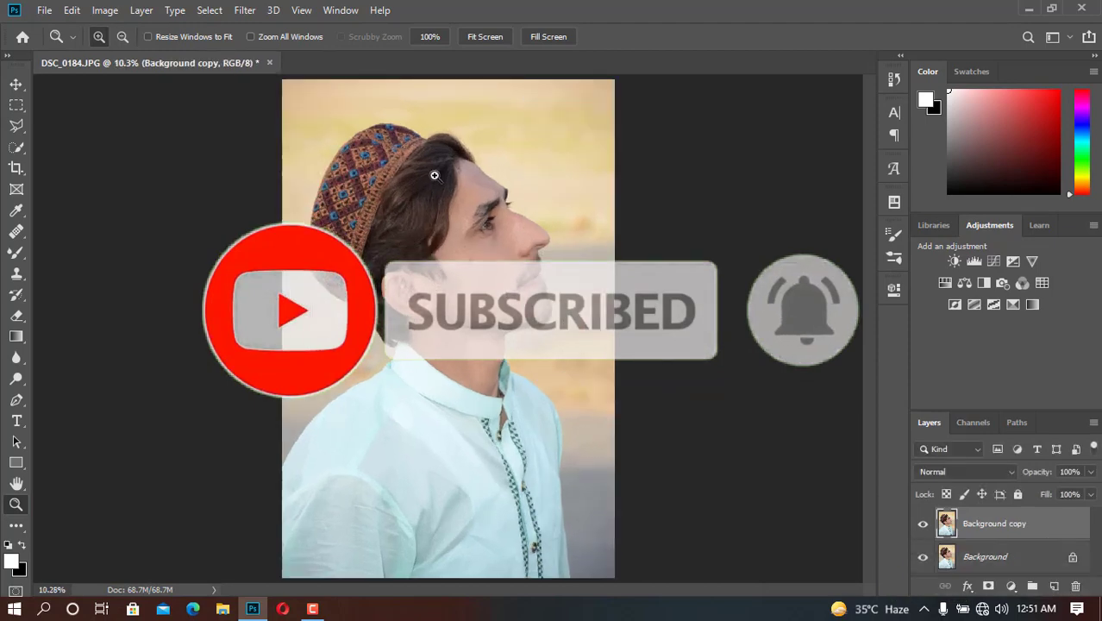
click(244, 11)
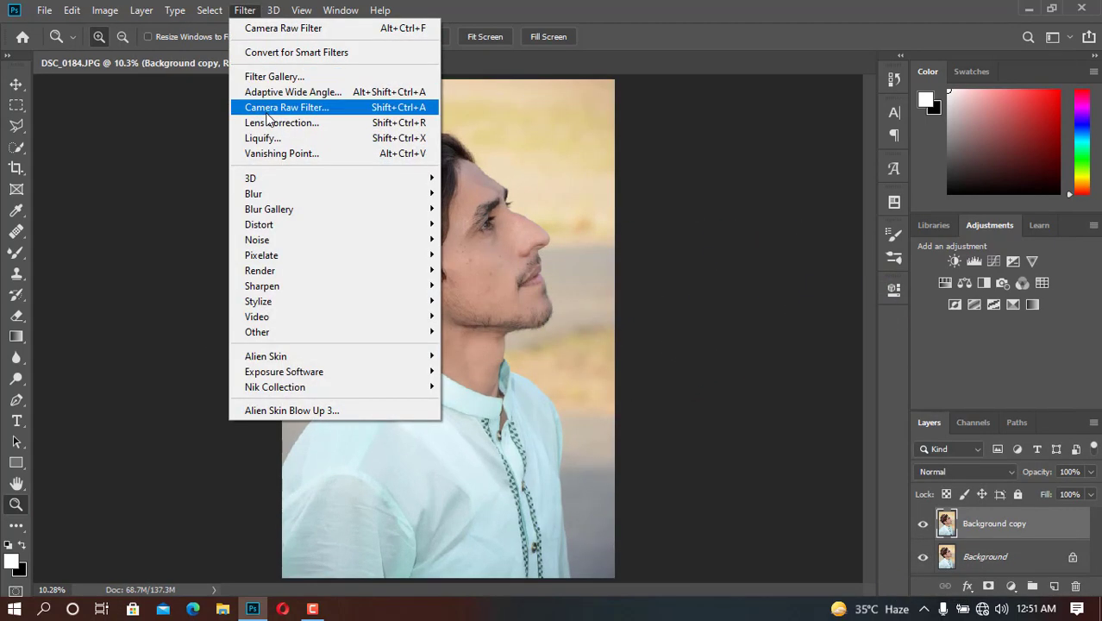
click(267, 110)
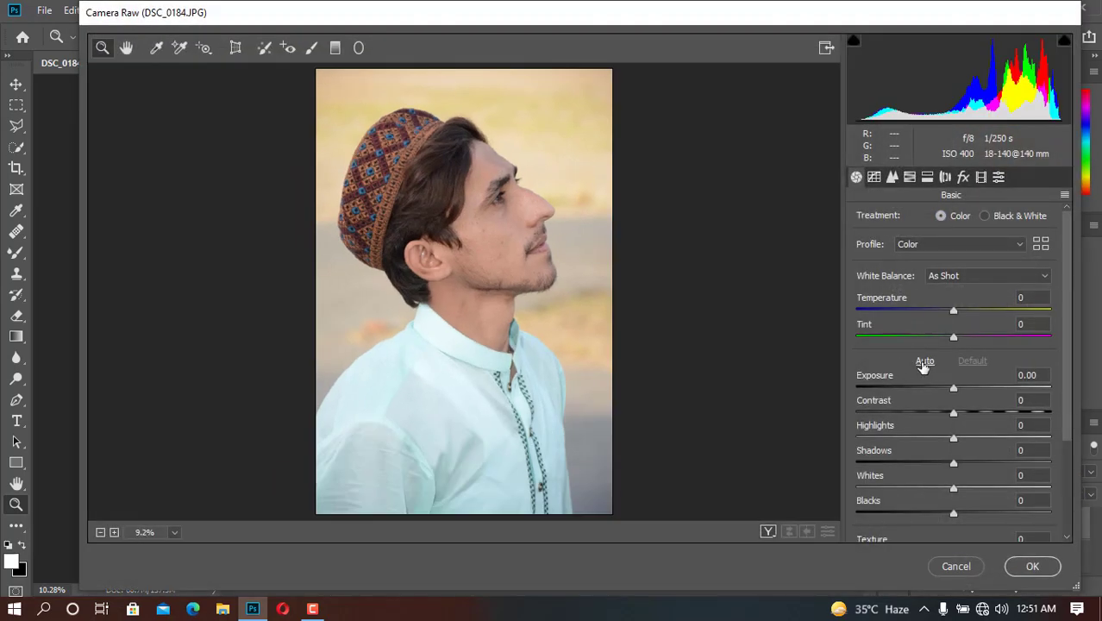
- Auto-tone the photo, reset exposure to 0, and set highlights -100, shadows +62, blacks 0
click(924, 362)
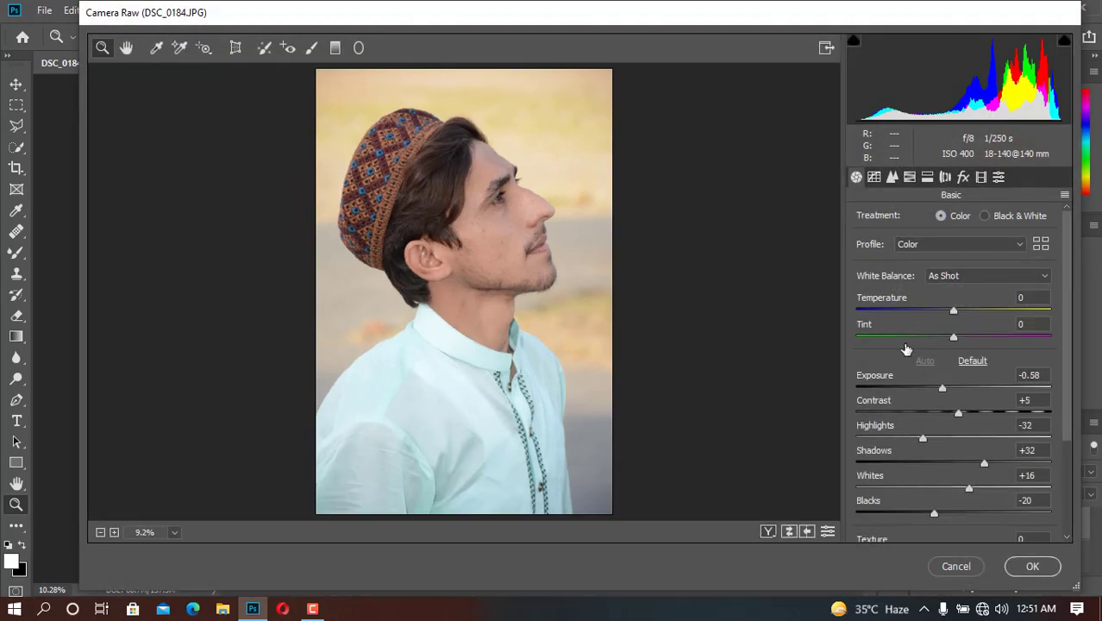
double_click(955, 389)
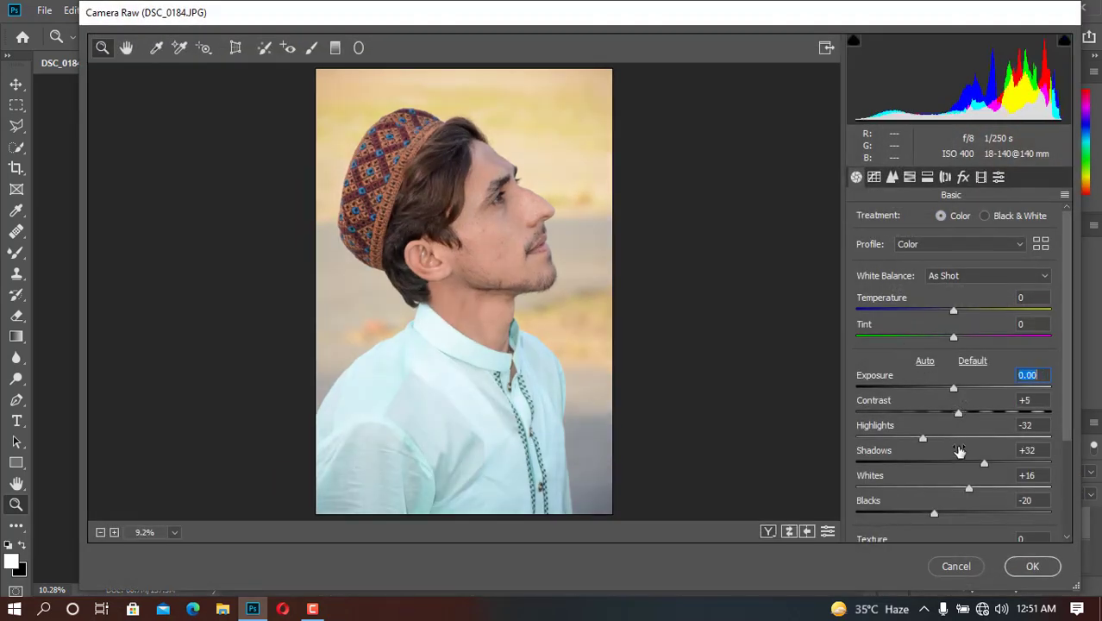
drag(920, 439, 913, 440)
drag(1005, 464, 1014, 465)
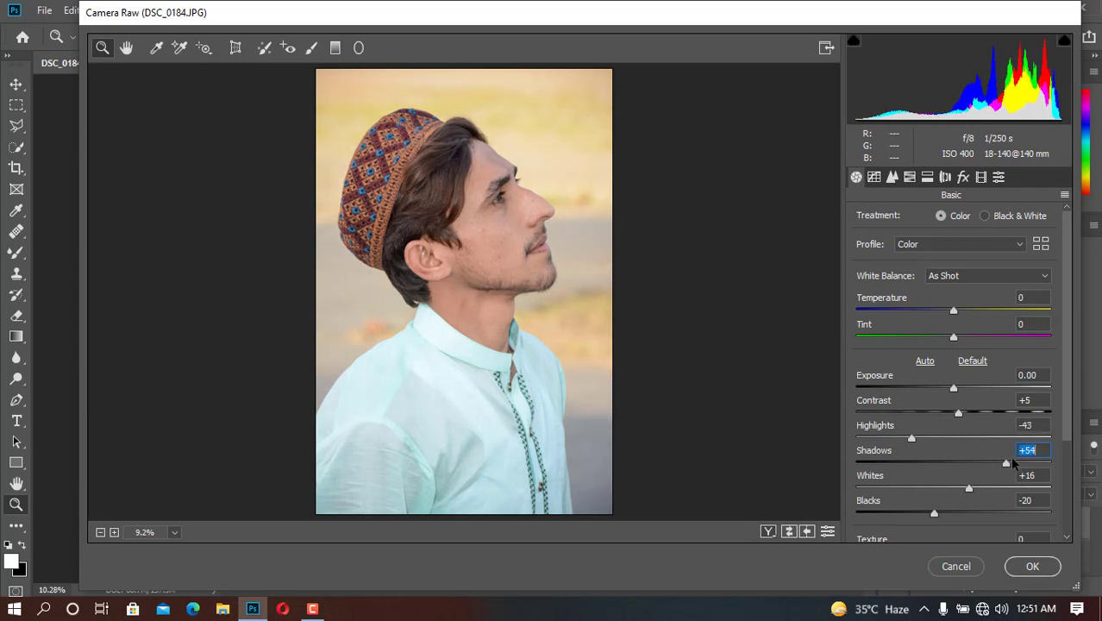
drag(912, 440, 793, 438)
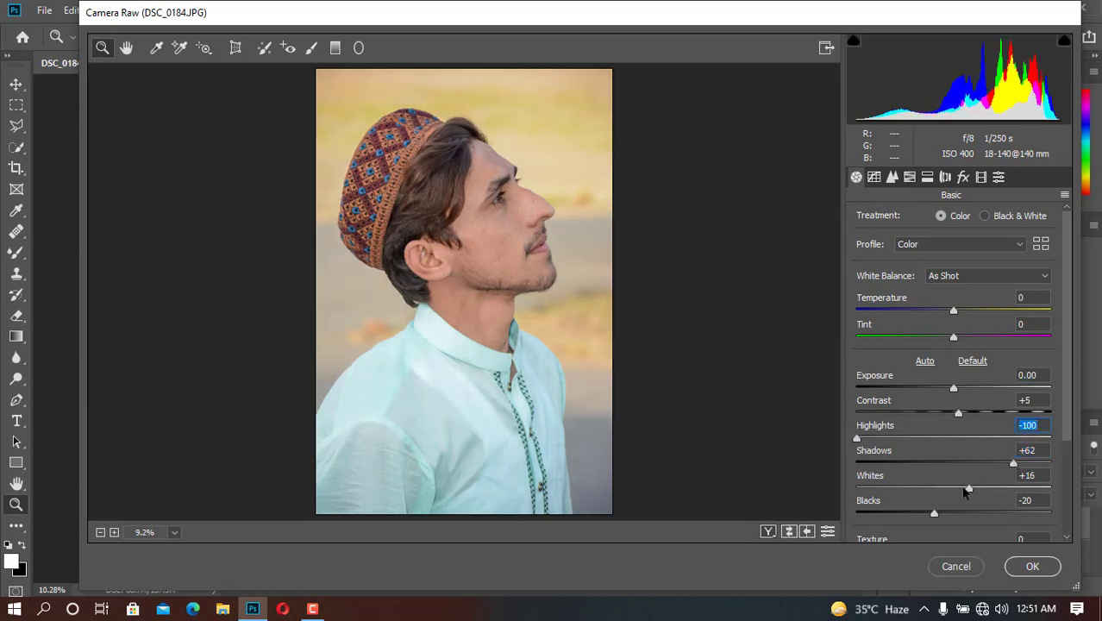
drag(965, 520, 978, 515)
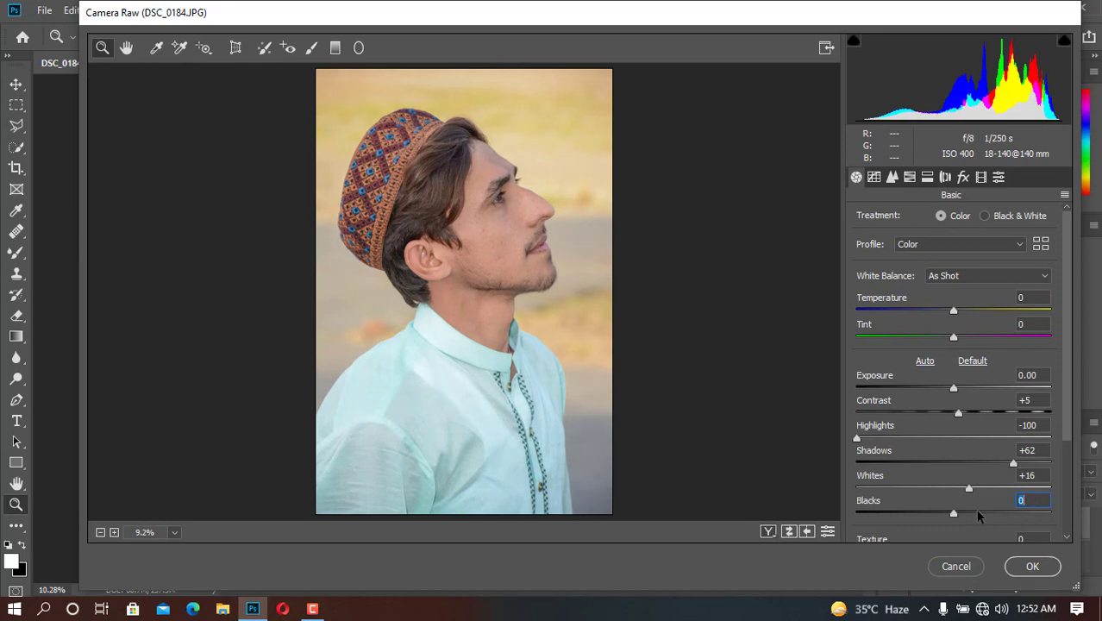
- Set dehaze +14, accept Camera Raw, and merge the visible layers into one Background
scroll(968, 504, down, 1)
scroll(979, 518, down, 1)
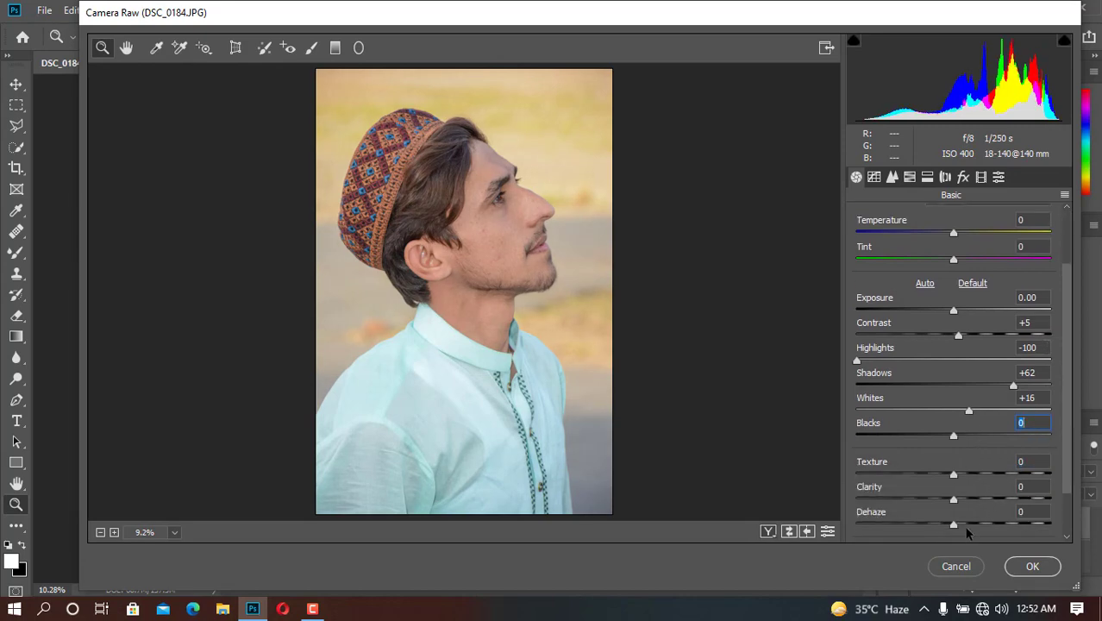
click(1027, 567)
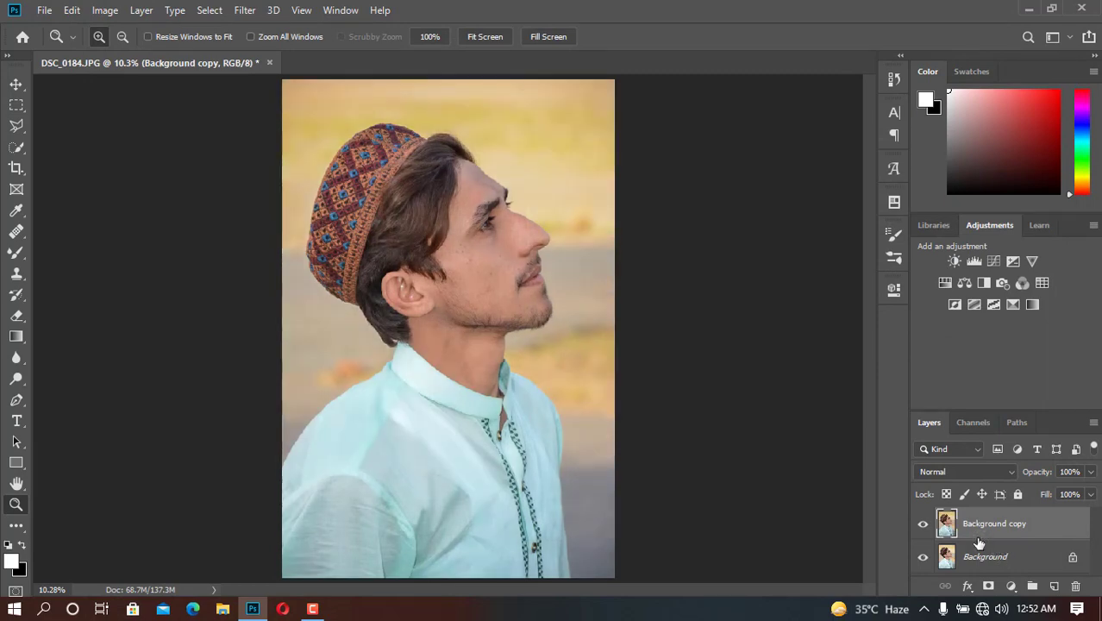
right_click(979, 540)
click(901, 491)
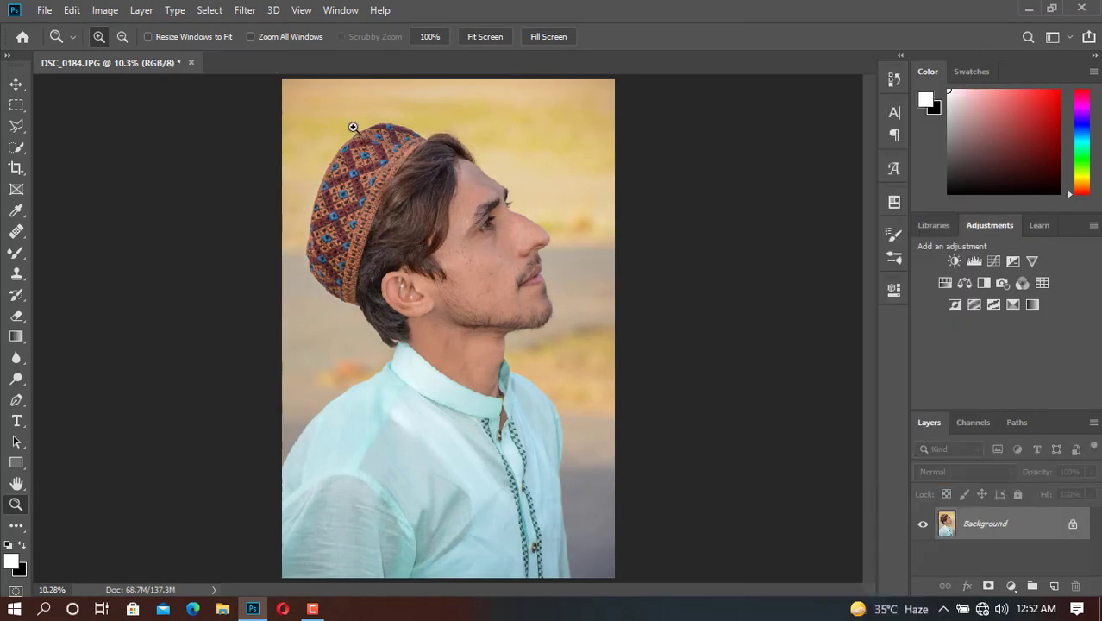
- Select the man in the portrait using the Quick Selection tool's Select Subject
click(15, 148)
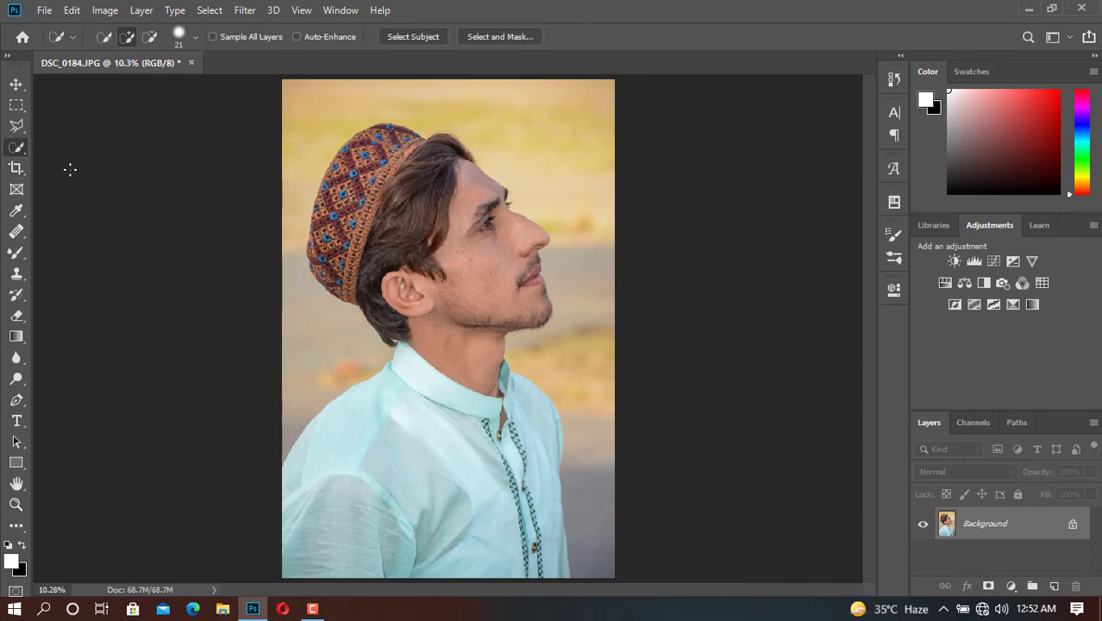
click(436, 42)
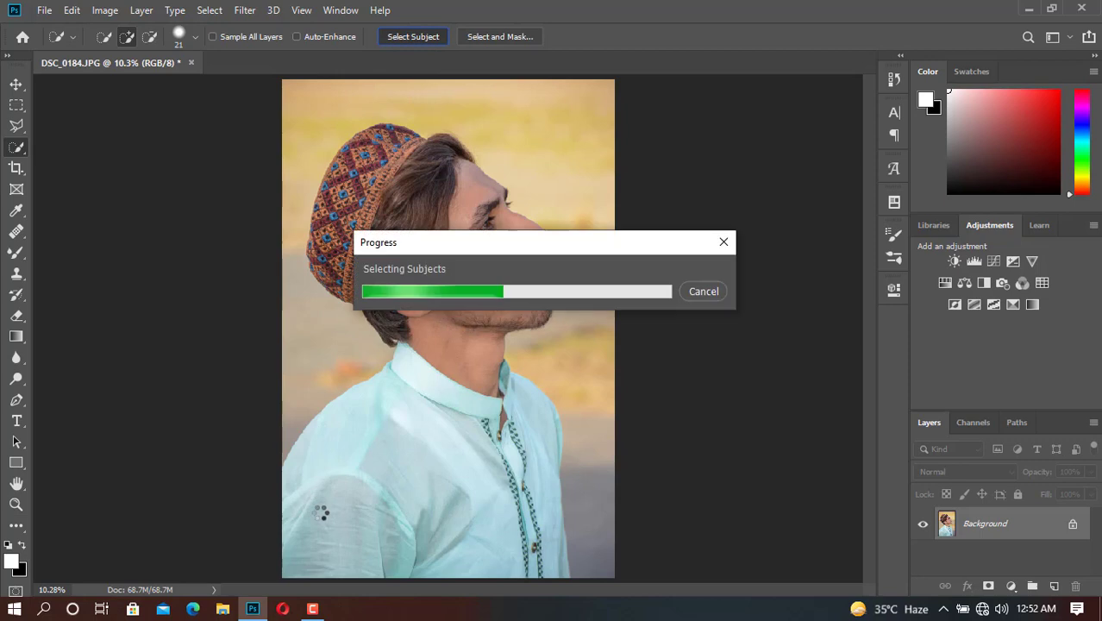
click(317, 608)
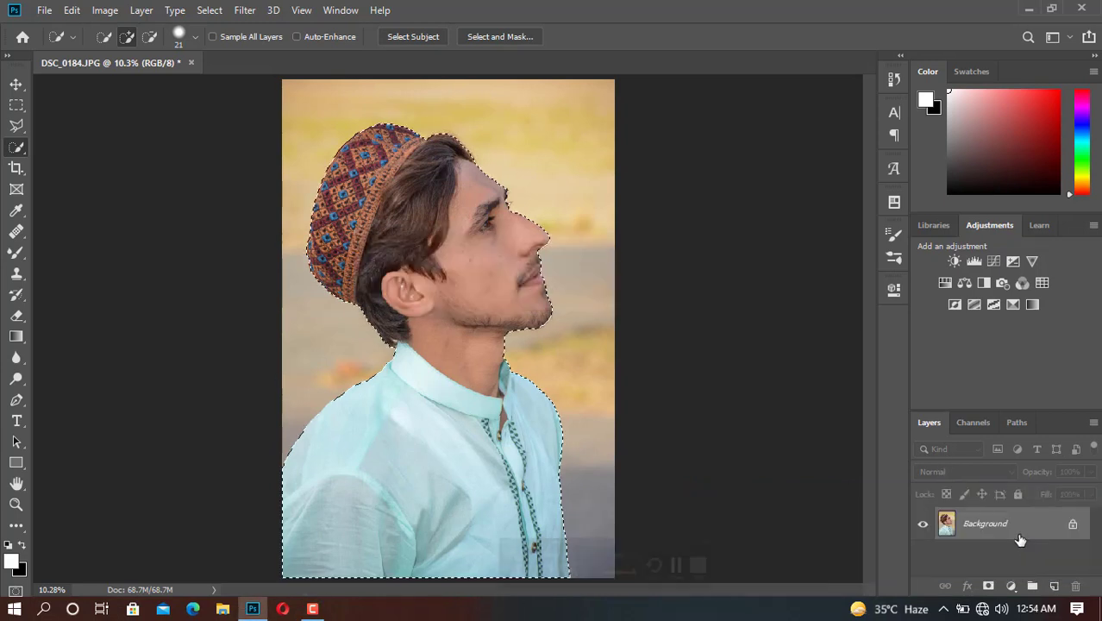
- Switch to Select and Mask and zoom in on the portrait
click(489, 37)
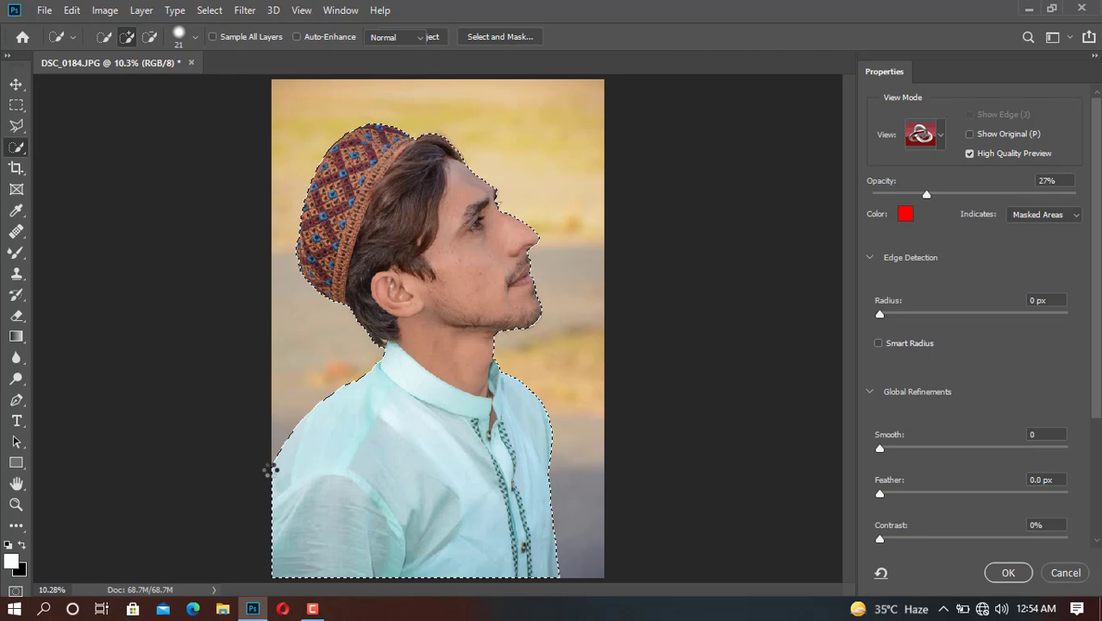
scroll(278, 479, up, 3)
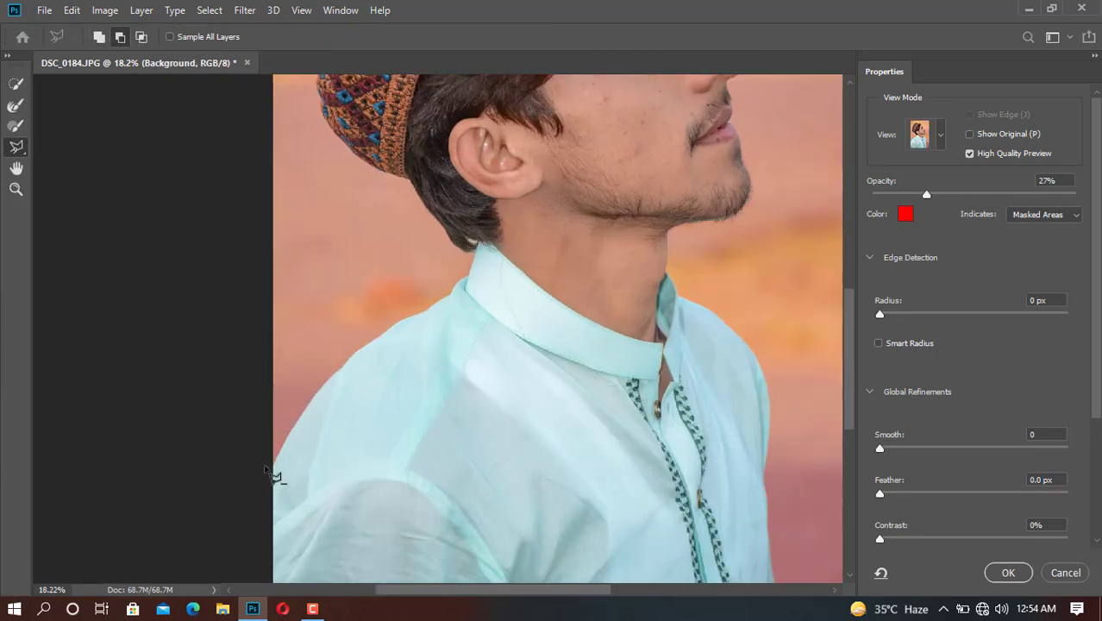
scroll(333, 438, up, 5)
scroll(475, 107, up, 2)
scroll(456, 394, down, 2)
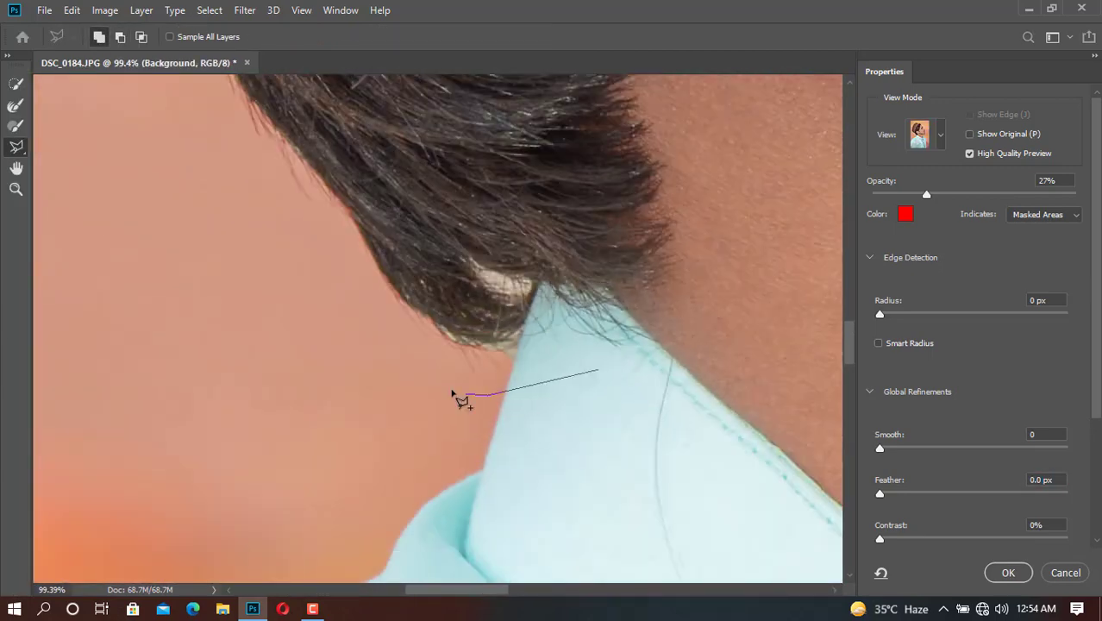
scroll(202, 229, up, 3)
scroll(202, 229, up, 4)
- Trace straight-edged selection additions along the cap, hair, forehead, nose and beard
click(740, 373)
click(444, 321)
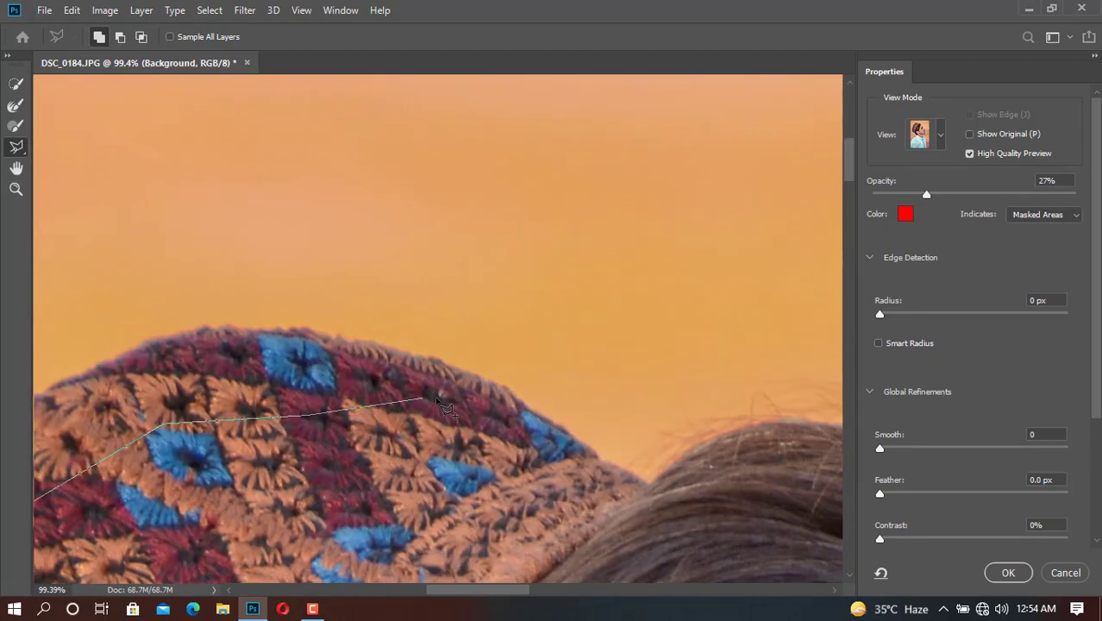
click(581, 370)
click(739, 325)
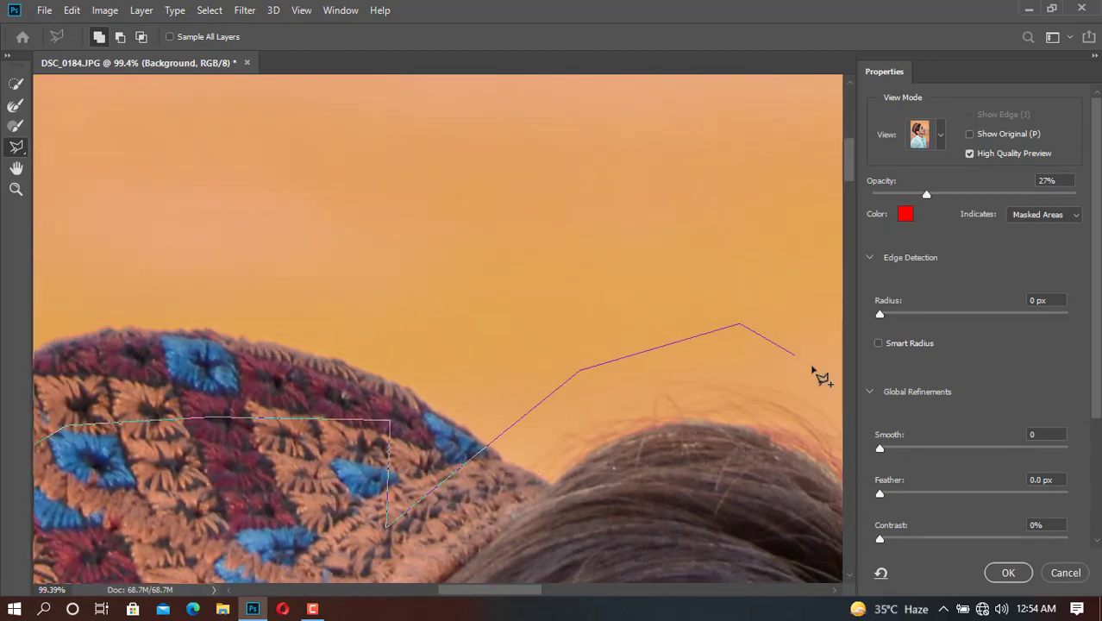
click(387, 270)
scroll(630, 393, down, 5)
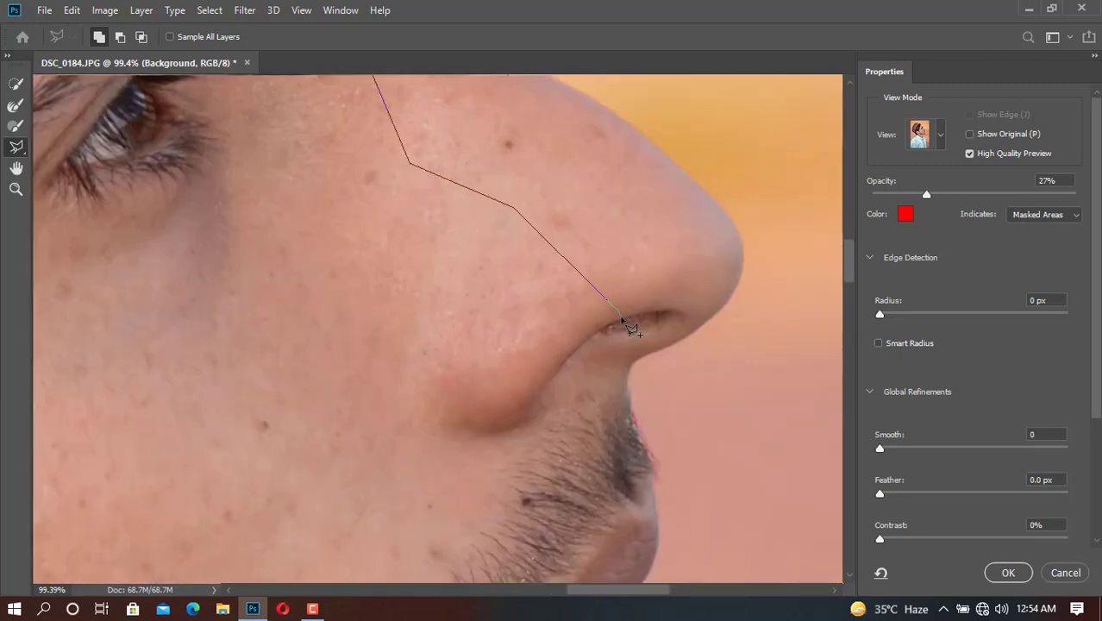
scroll(628, 320, down, 5)
click(571, 234)
scroll(608, 424, down, 3)
click(613, 378)
scroll(466, 458, down, 5)
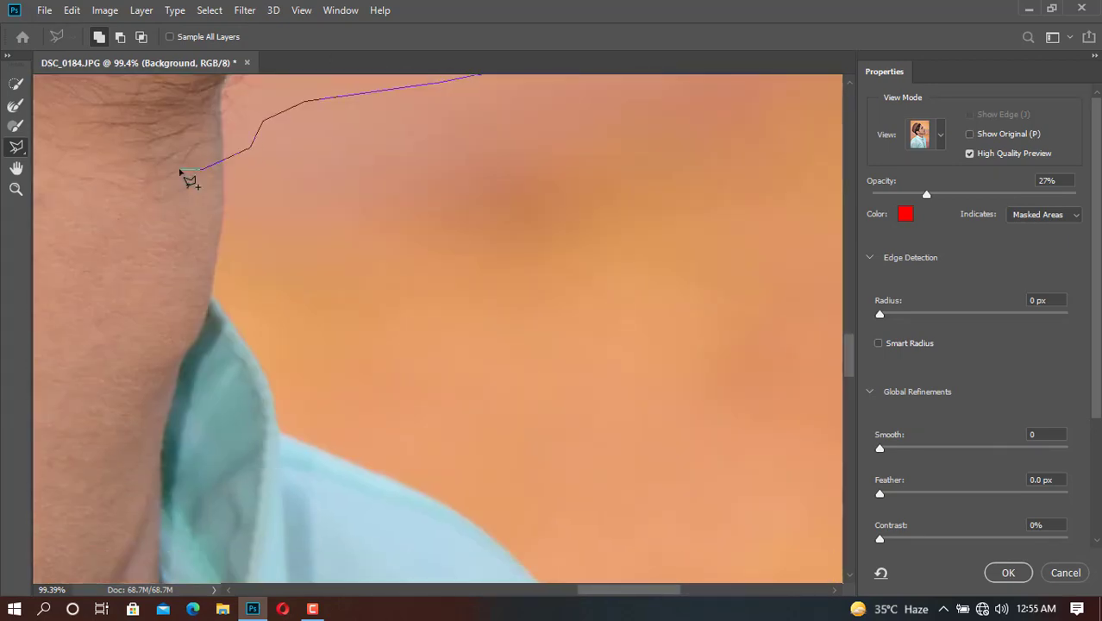
scroll(652, 296, right, 5)
scroll(653, 296, down, 2)
- Refine the hair edge with a size-70 Refine Edge Brush, subtracting along the right side and top
key(r)
key(bracketright)
key(bracketright)
key(bracketright)
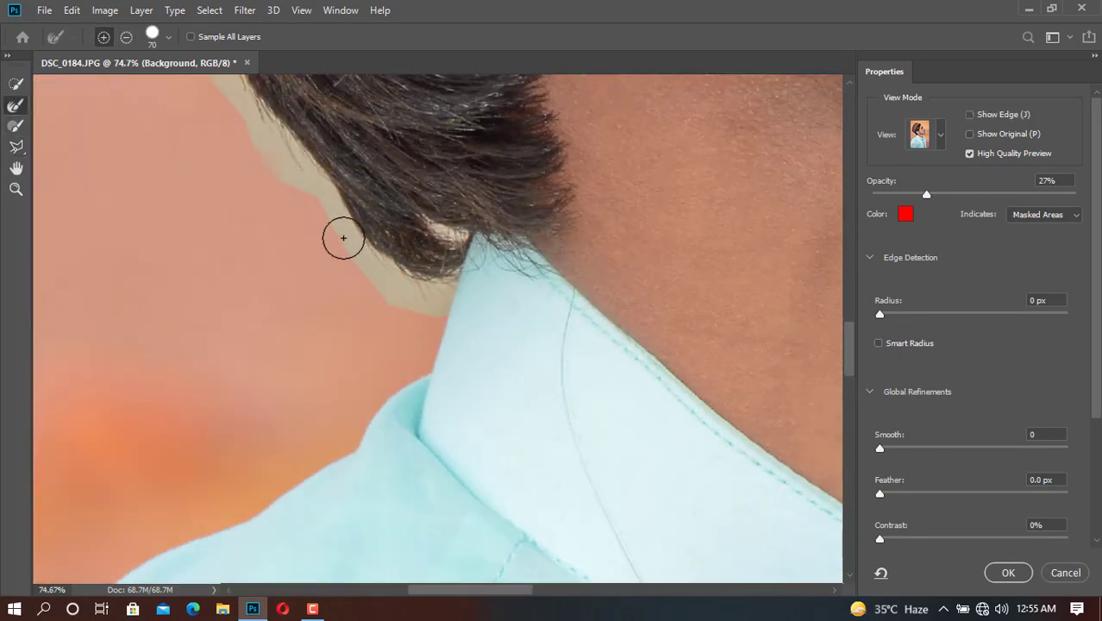
drag(250, 135, 437, 284)
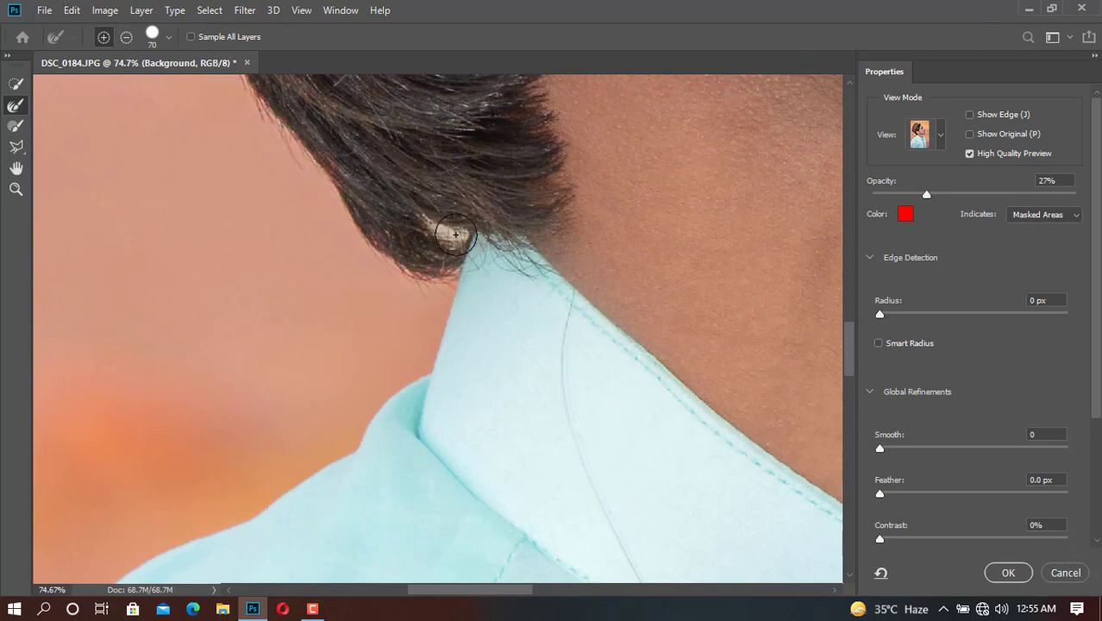
scroll(457, 234, up, 3)
scroll(456, 234, left, 1)
key(alt)
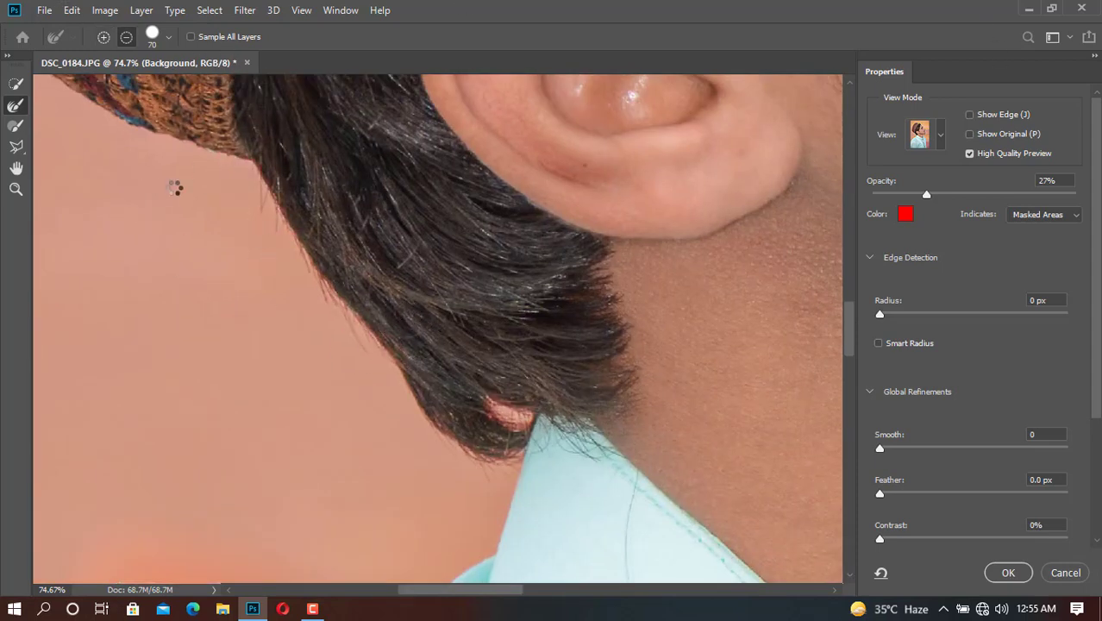
scroll(357, 320, up, 5)
scroll(328, 246, right, 3)
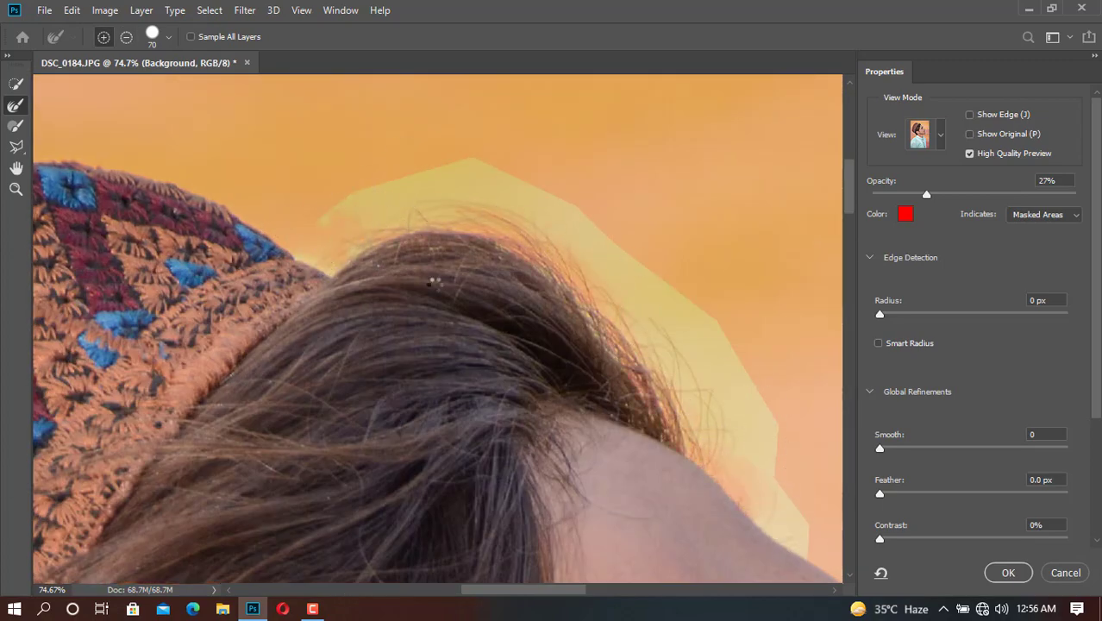
drag(733, 488, 803, 555)
drag(606, 347, 740, 415)
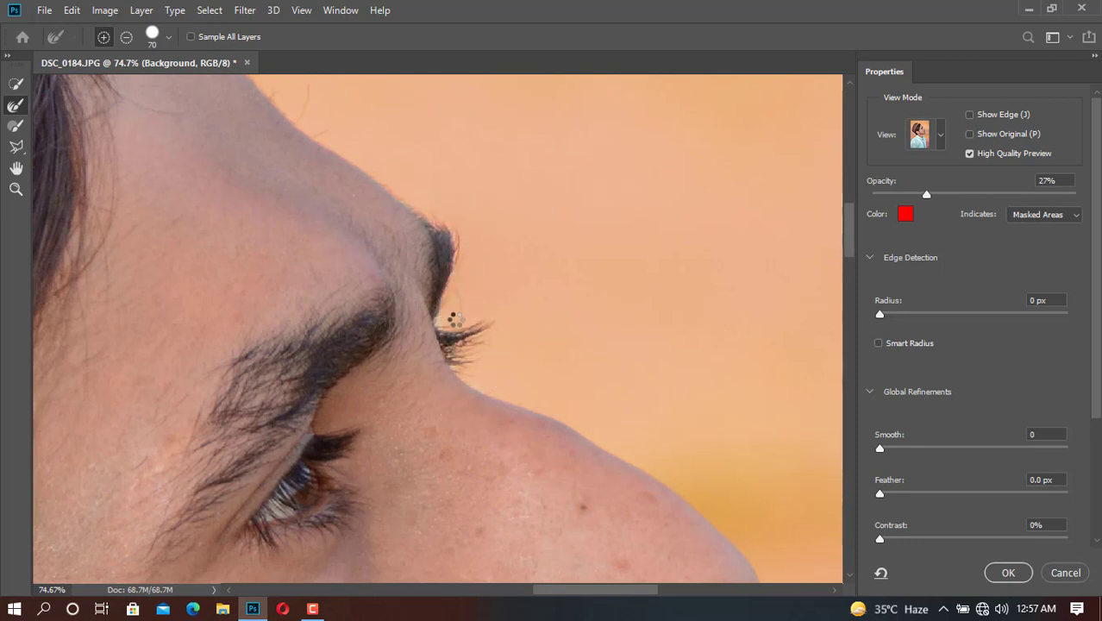
- Set Smooth to 8 and Feather to 0, then apply the refined selection
scroll(453, 321, down, 3)
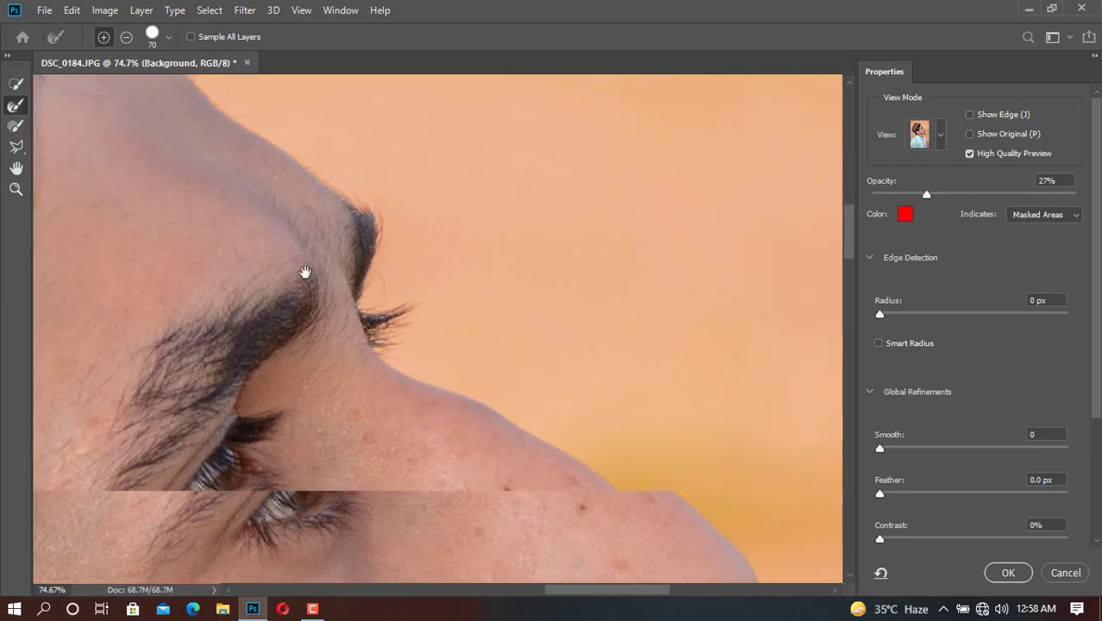
scroll(305, 274, down, 5)
scroll(297, 291, down, 2)
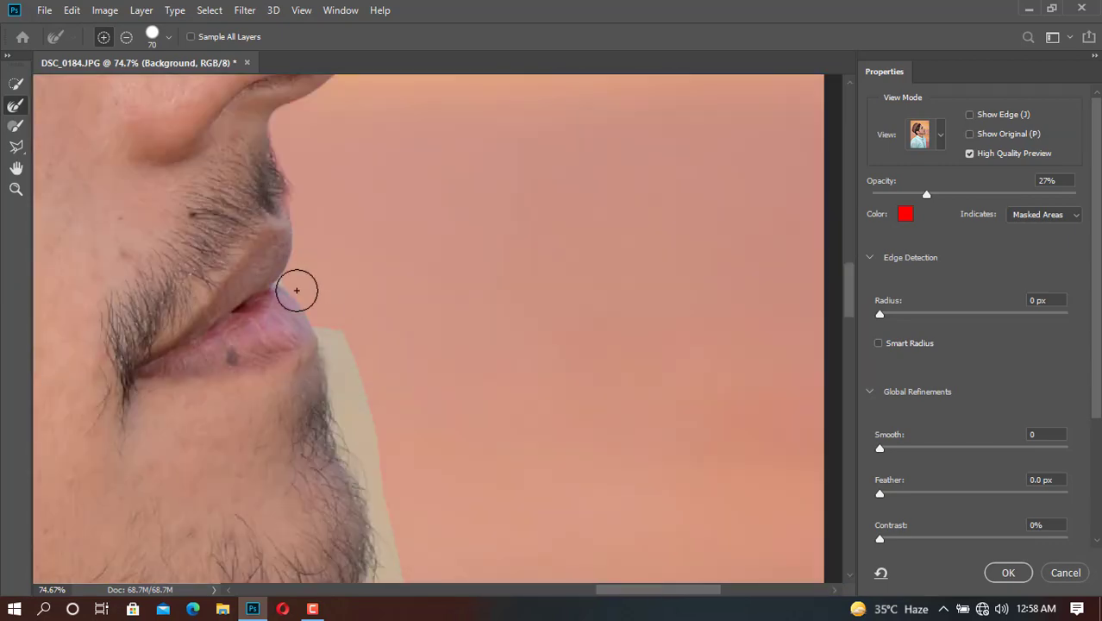
scroll(335, 372, down, 2)
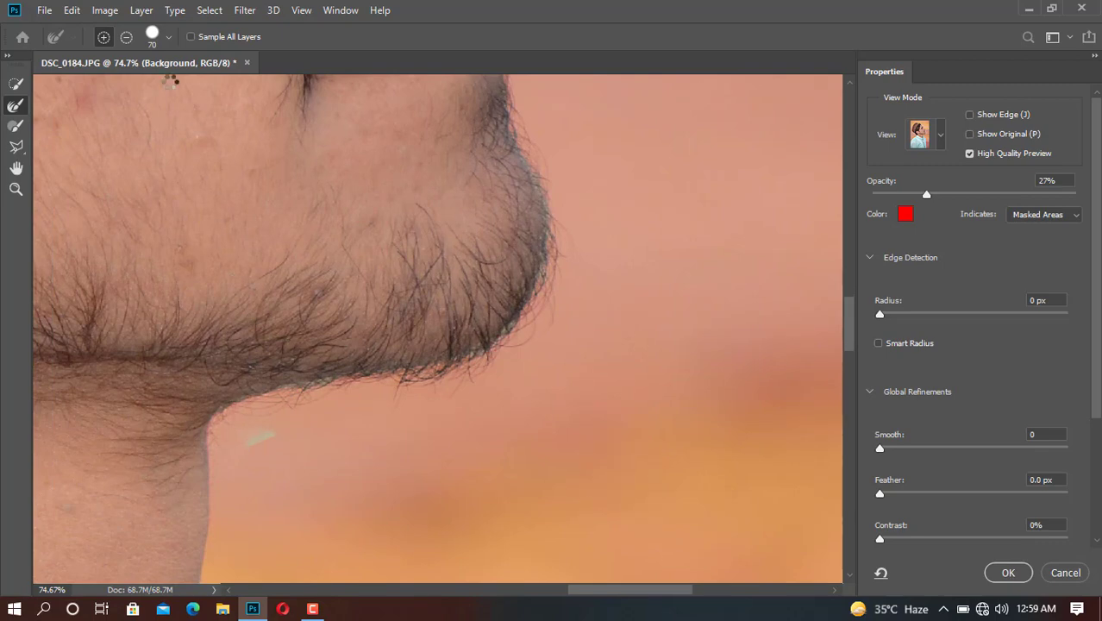
scroll(183, 161, down, 5)
scroll(62, 140, down, 5)
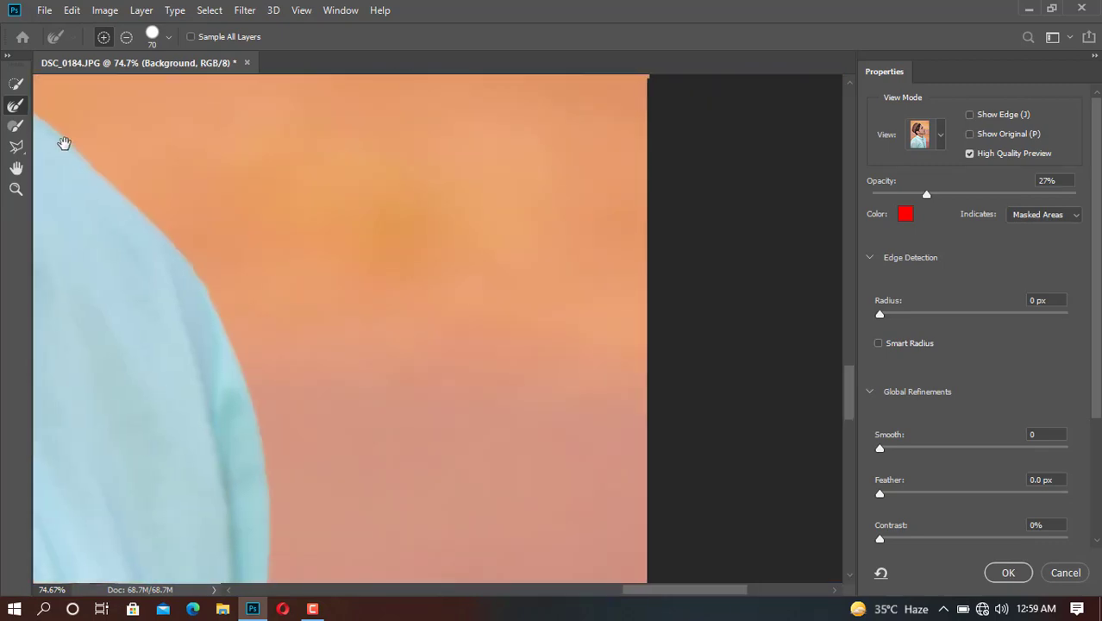
scroll(470, 237, down, 5)
scroll(598, 259, down, 5)
key(ctrl+0)
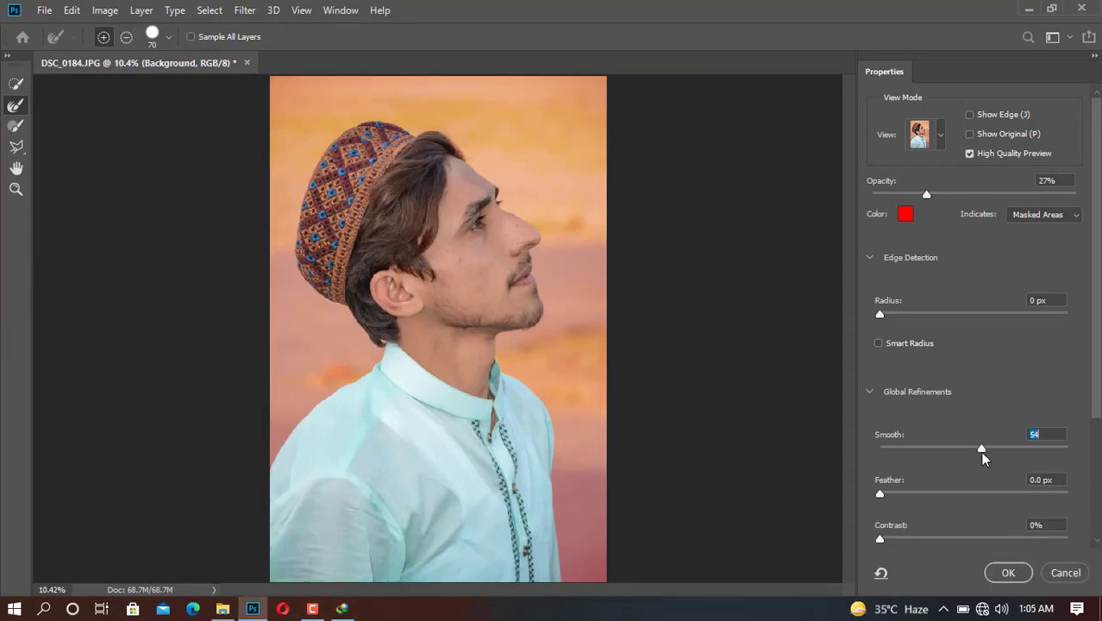
text(0.7)
click(993, 569)
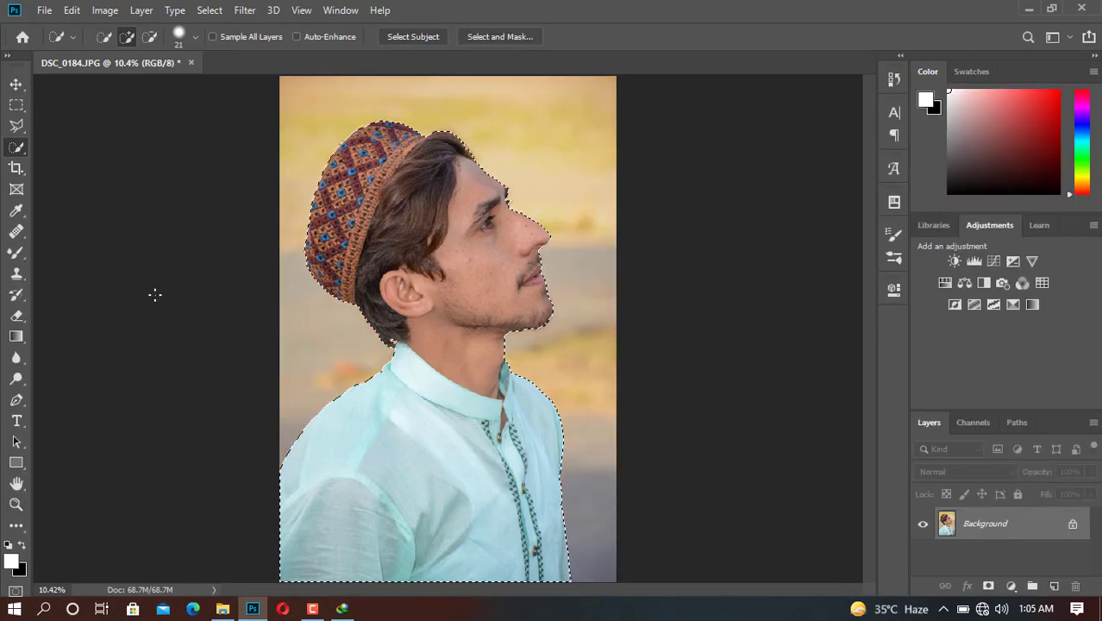
- Copy the selected man onto a new layer, fit the view, and select the Background layer
click(19, 86)
key(ctrl+j)
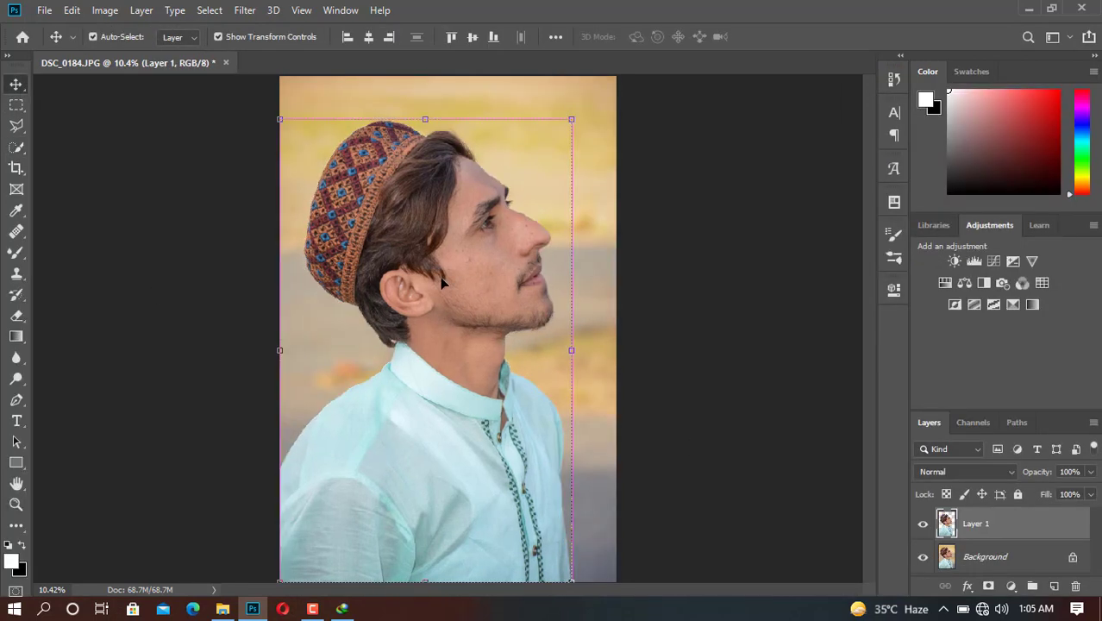
key(z)
right_click(408, 254)
click(410, 258)
click(958, 544)
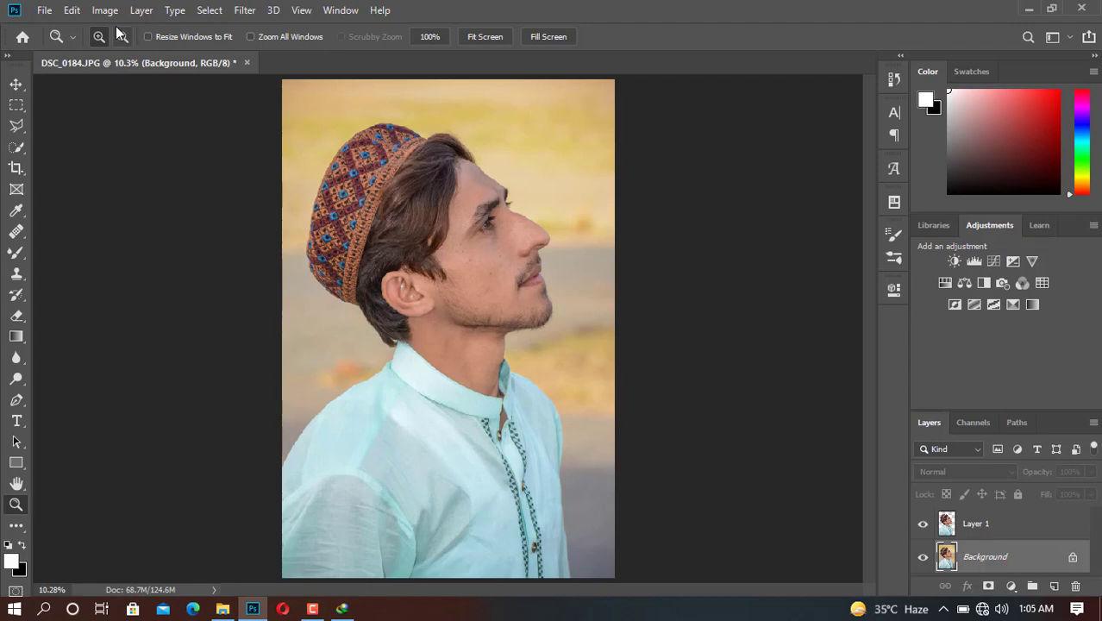
- Place the sunset-over-water photo from Downloads as embedded and scale it over the canvas
click(44, 11)
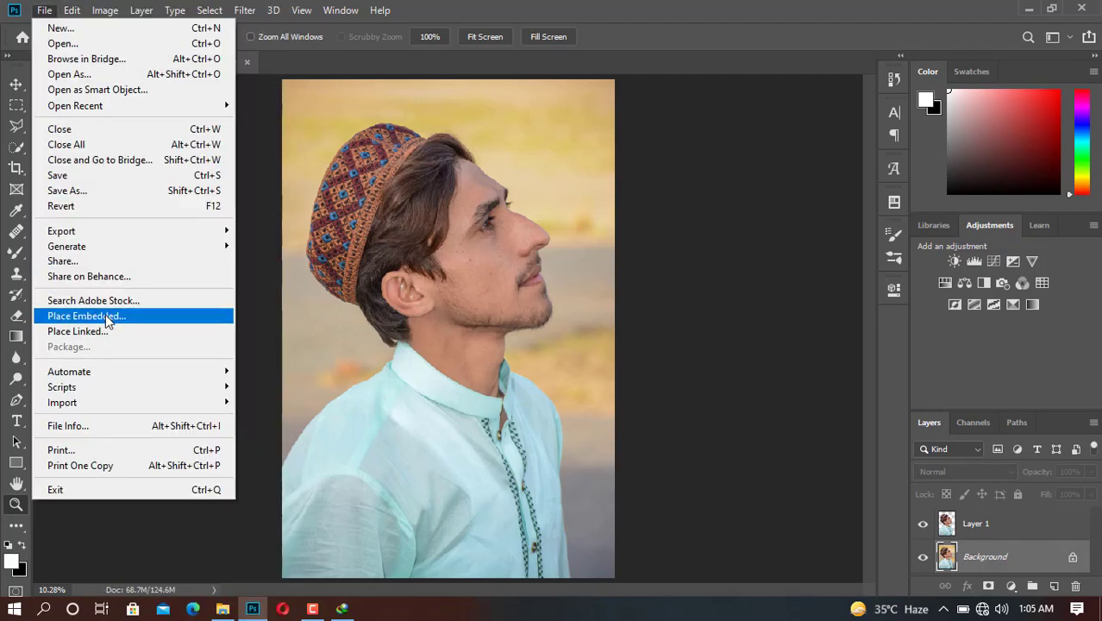
click(106, 315)
click(86, 145)
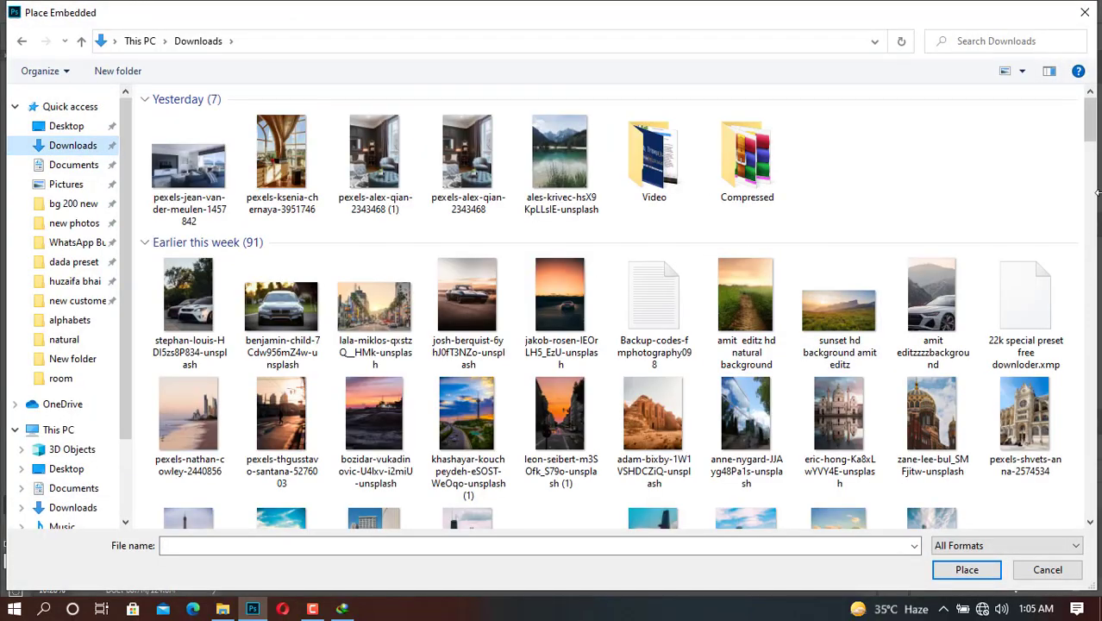
drag(1091, 117, 1092, 172)
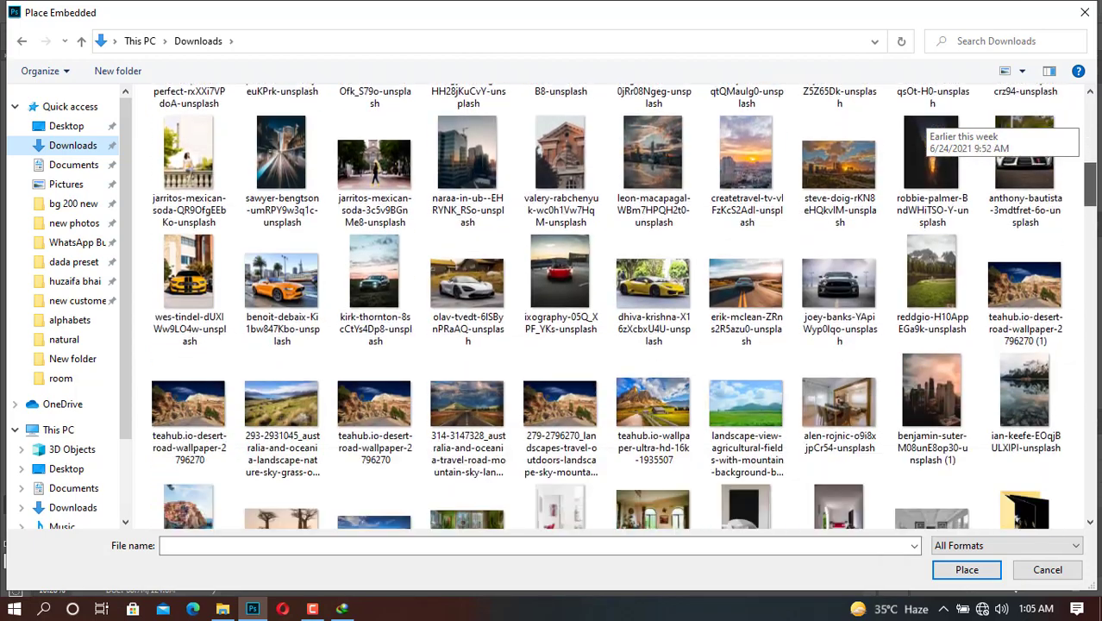
drag(1092, 177, 1091, 215)
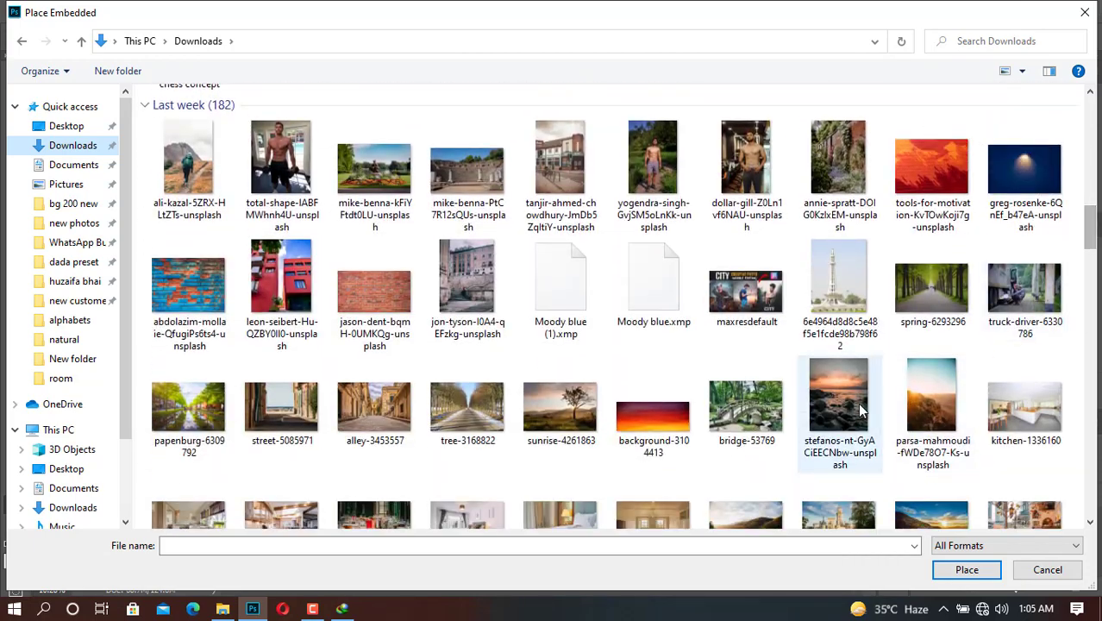
double_click(858, 402)
mouse_move(615, 328)
mouse_down()
mouse_move(741, 363)
mouse_move(746, 348)
mouse_up()
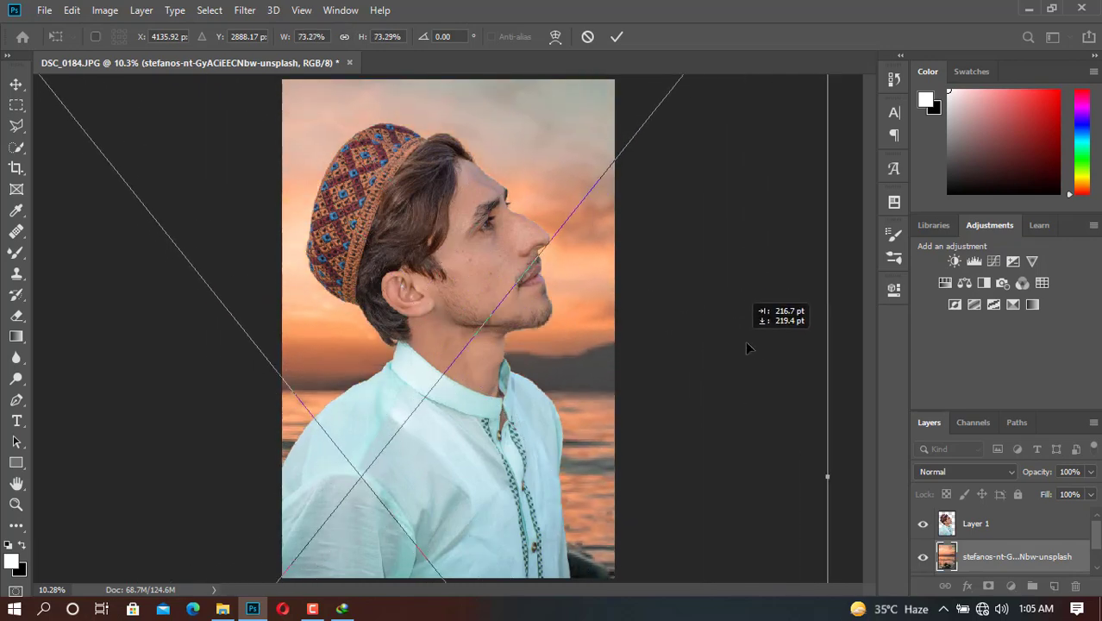
scroll(764, 398, down, 2)
drag(749, 436, 707, 431)
drag(647, 381, 630, 388)
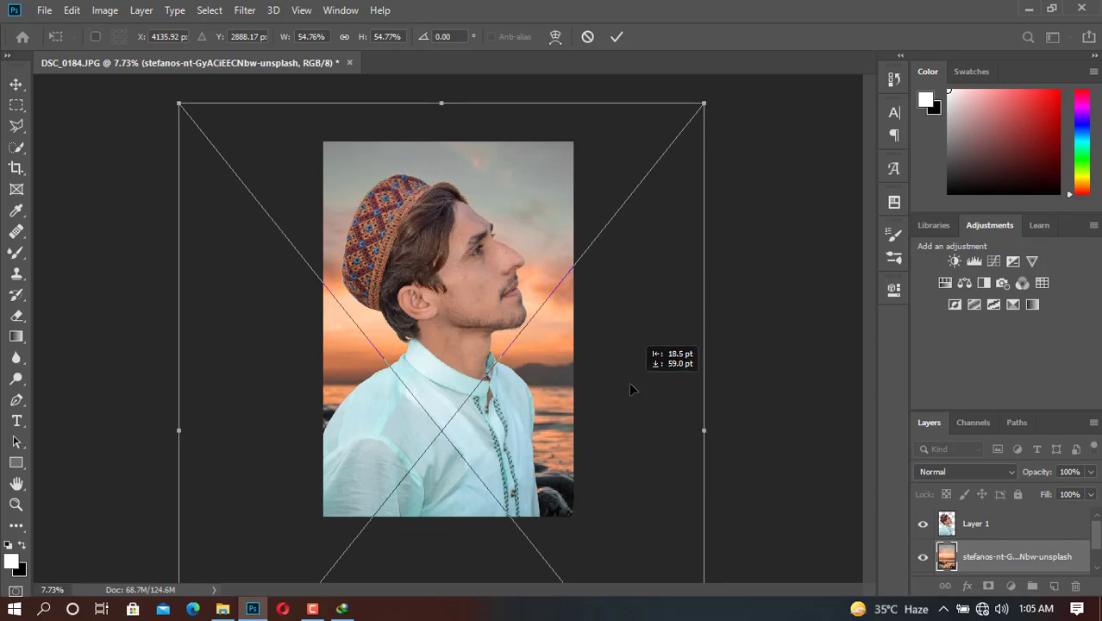
key(Return)
- Fit the image on screen and merge the sunset photo into the Background layer
key(z)
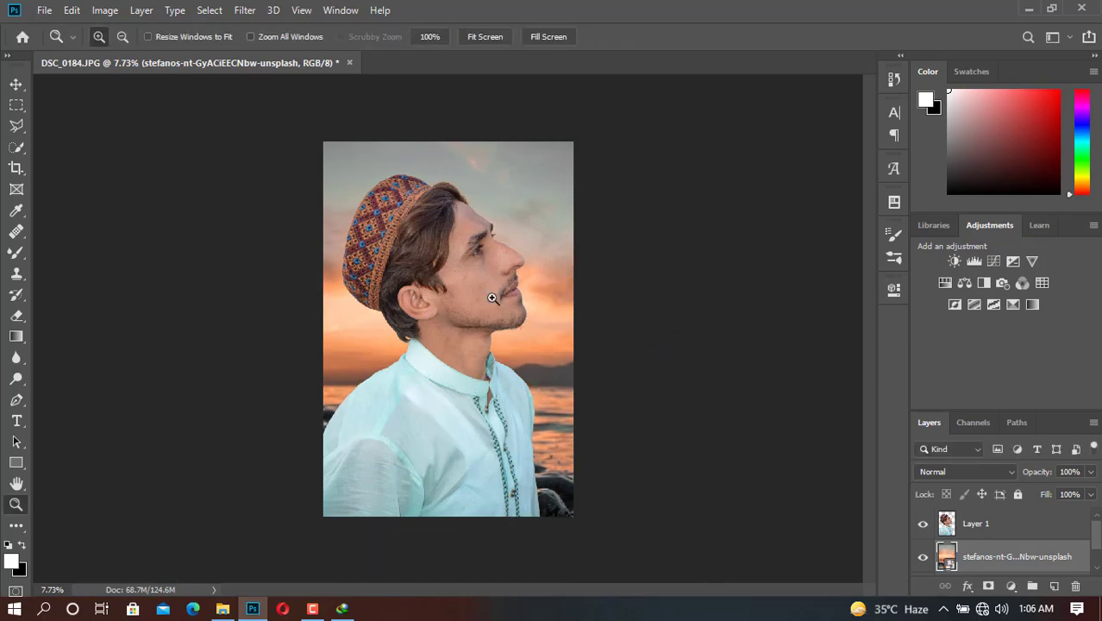
right_click(491, 298)
click(526, 308)
click(256, 7)
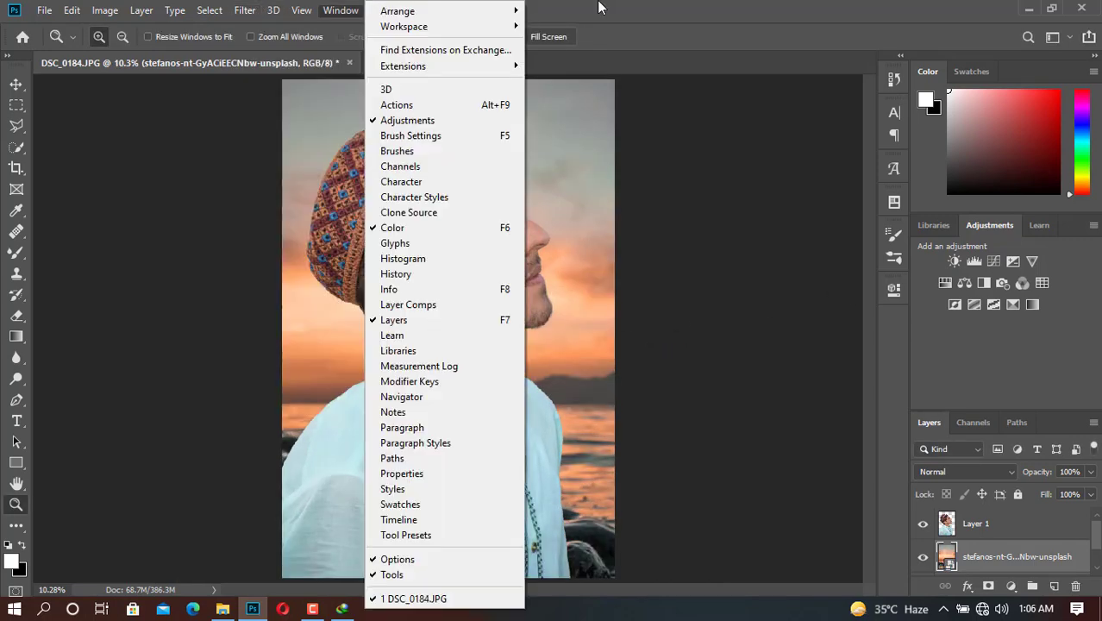
click(604, 8)
key(alt+bracketleft)
- Apply a 74 px Field Blur to the sunset Background layer
click(245, 10)
mouse_move(269, 209)
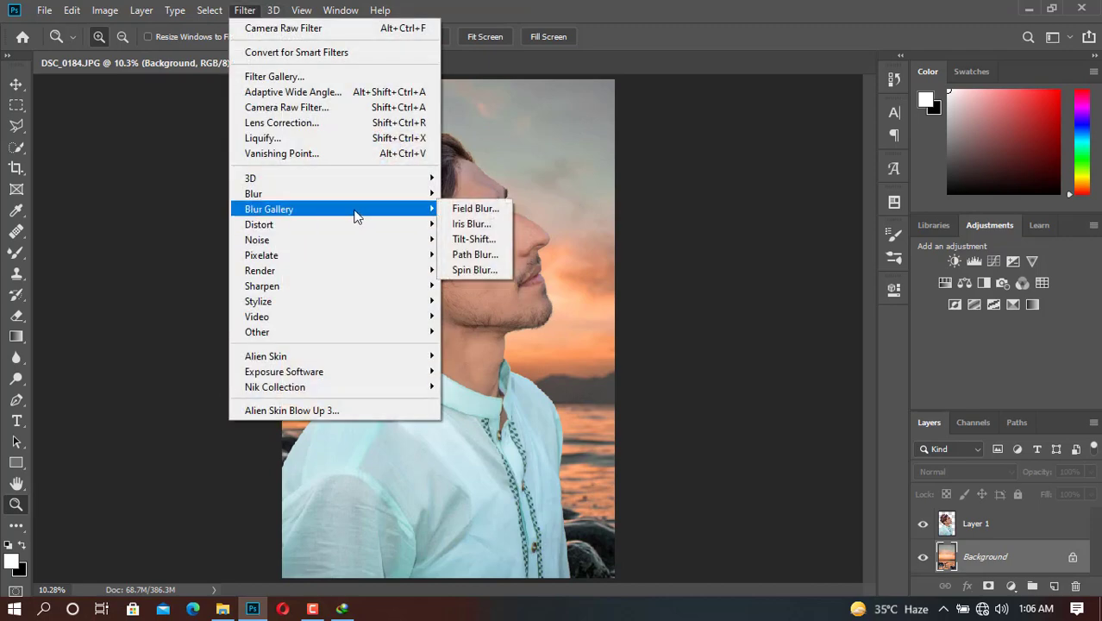
click(473, 207)
drag(984, 135, 1015, 136)
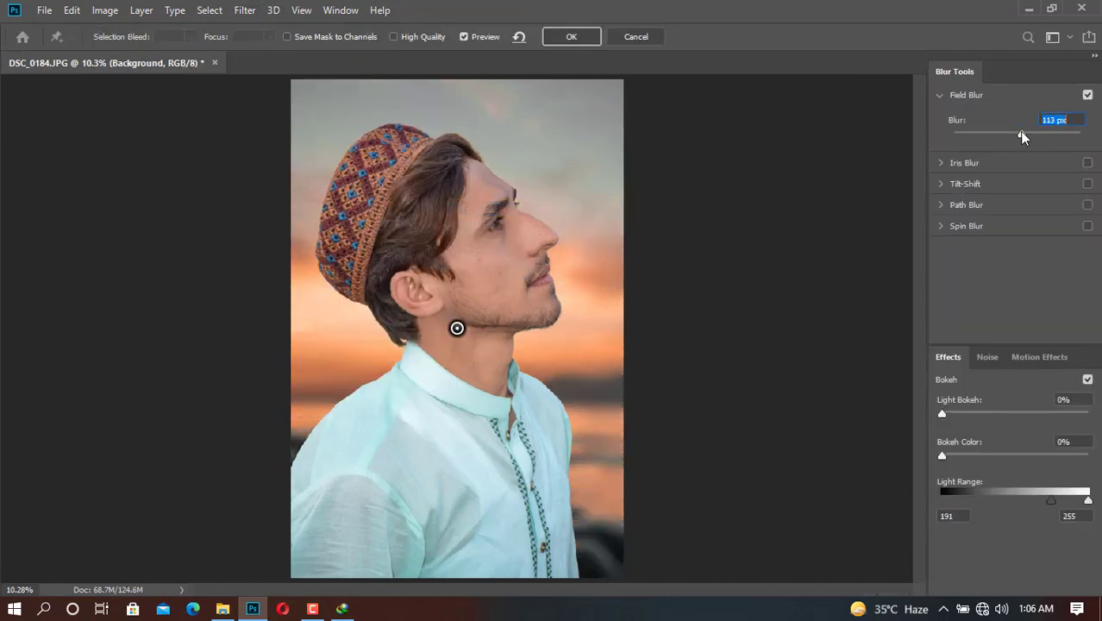
click(569, 37)
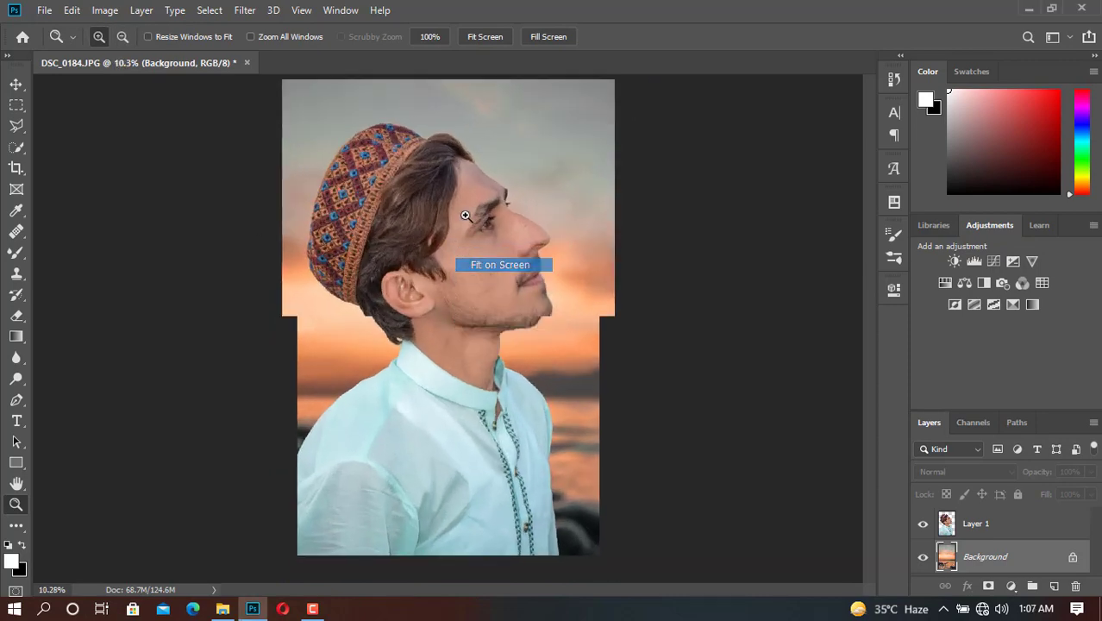
click(437, 141)
- Erase leftover edges around the hat, hair and collar on Layer 1
drag(861, 79, 108, 521)
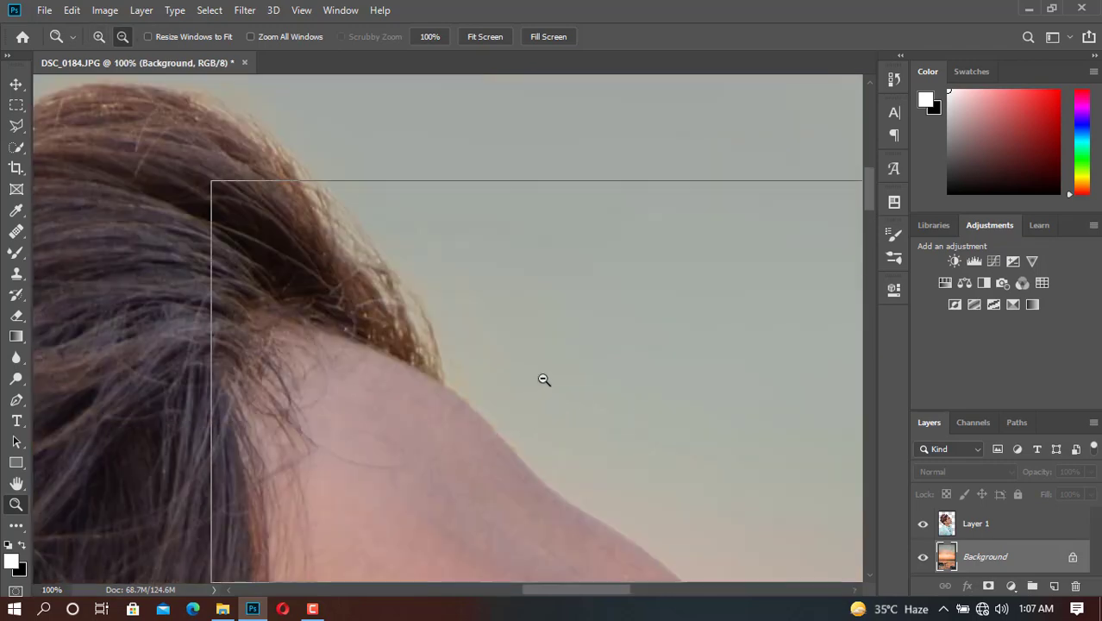
drag(210, 179, 832, 507)
click(1001, 522)
key(e)
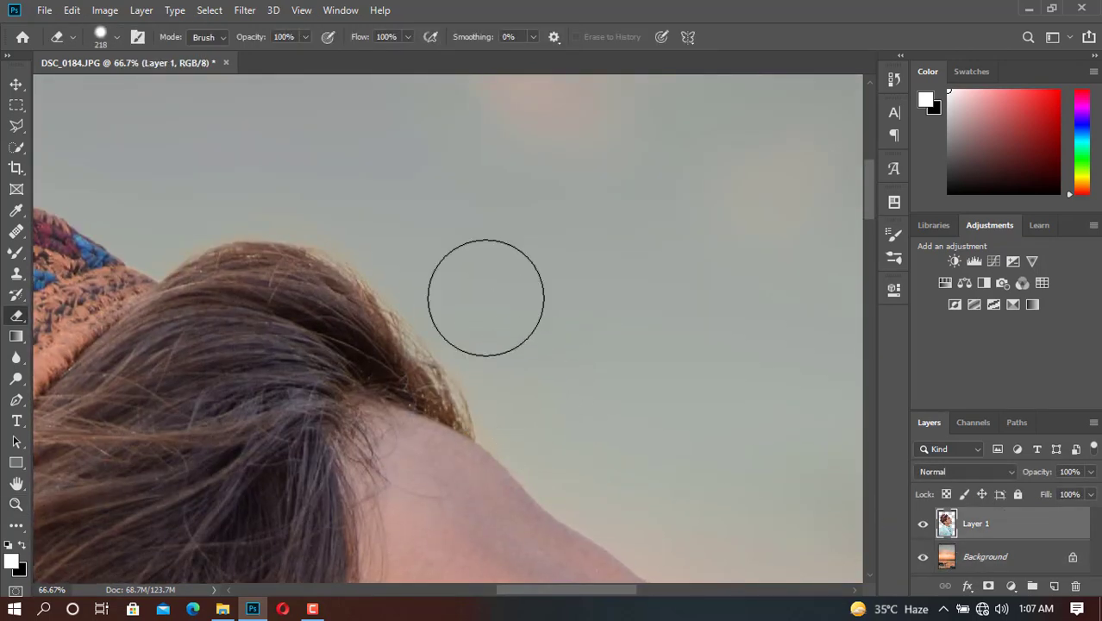
drag(326, 185, 485, 283)
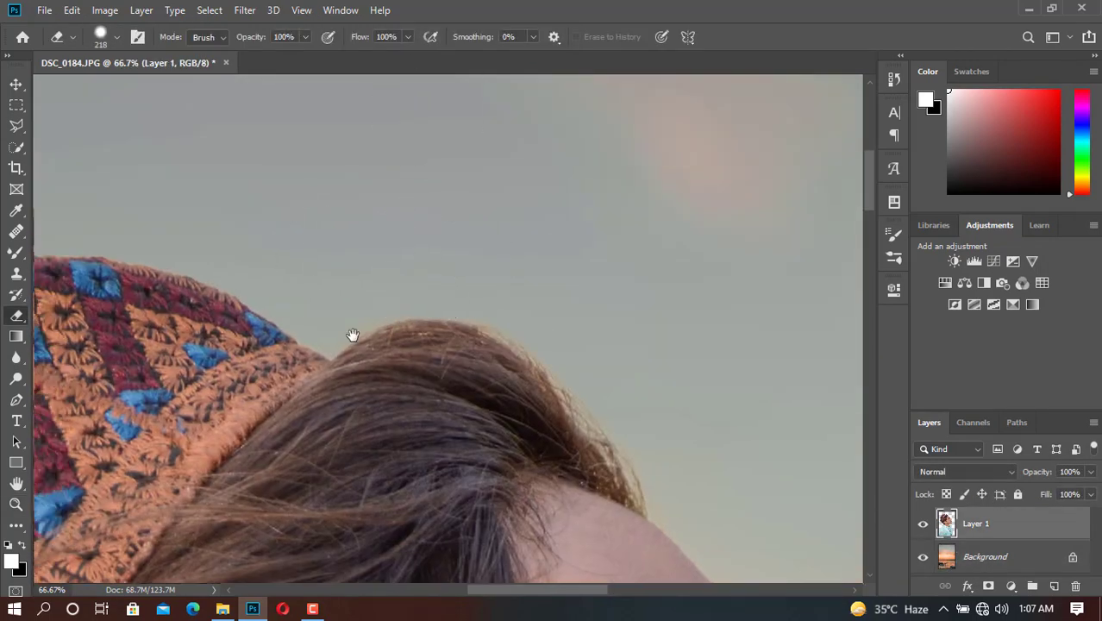
drag(352, 333, 618, 98)
scroll(401, 254, down, 5)
scroll(393, 284, down, 5)
scroll(340, 271, up, 2)
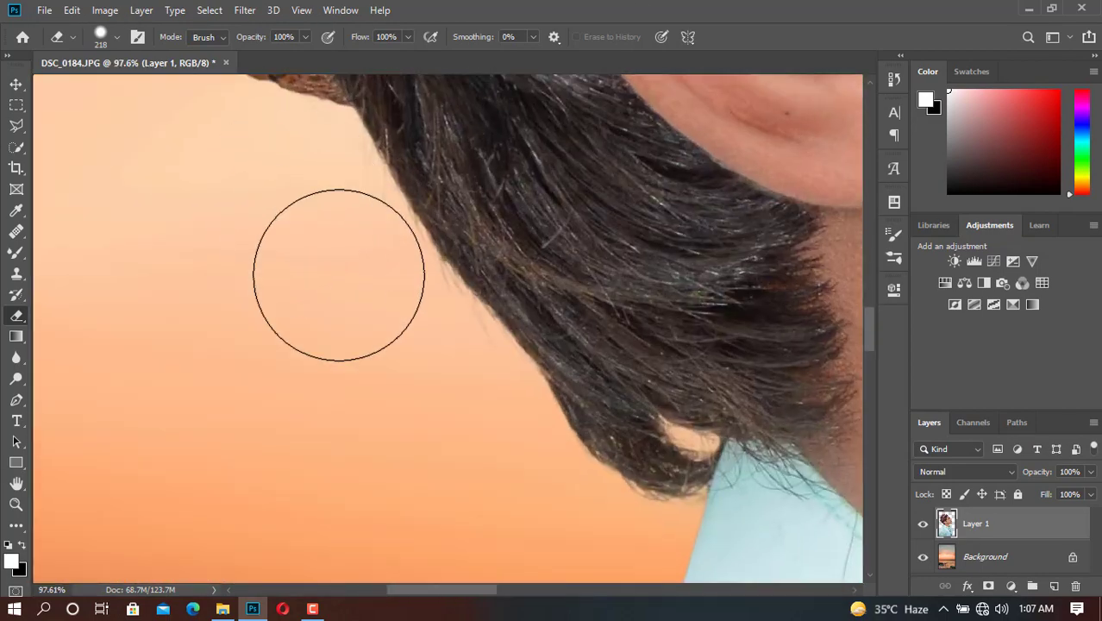
drag(591, 549, 381, 327)
key(z)
right_click(442, 313)
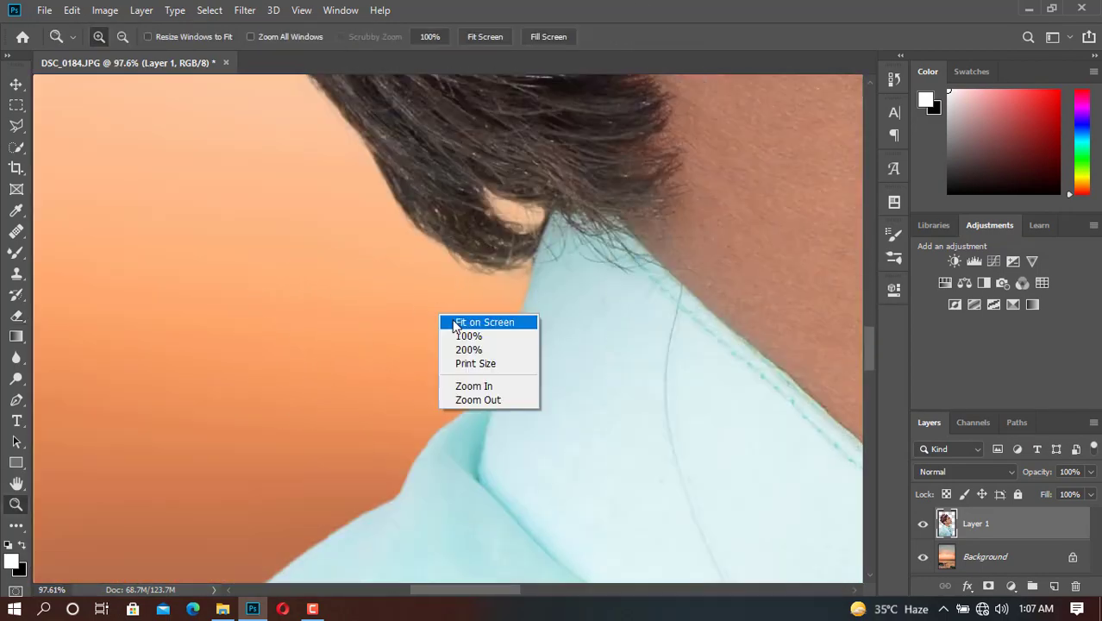
click(462, 314)
- Duplicate Layer 1, hide the copy, merge Layer 1 down, and duplicate the Background
key(ctrl+j)
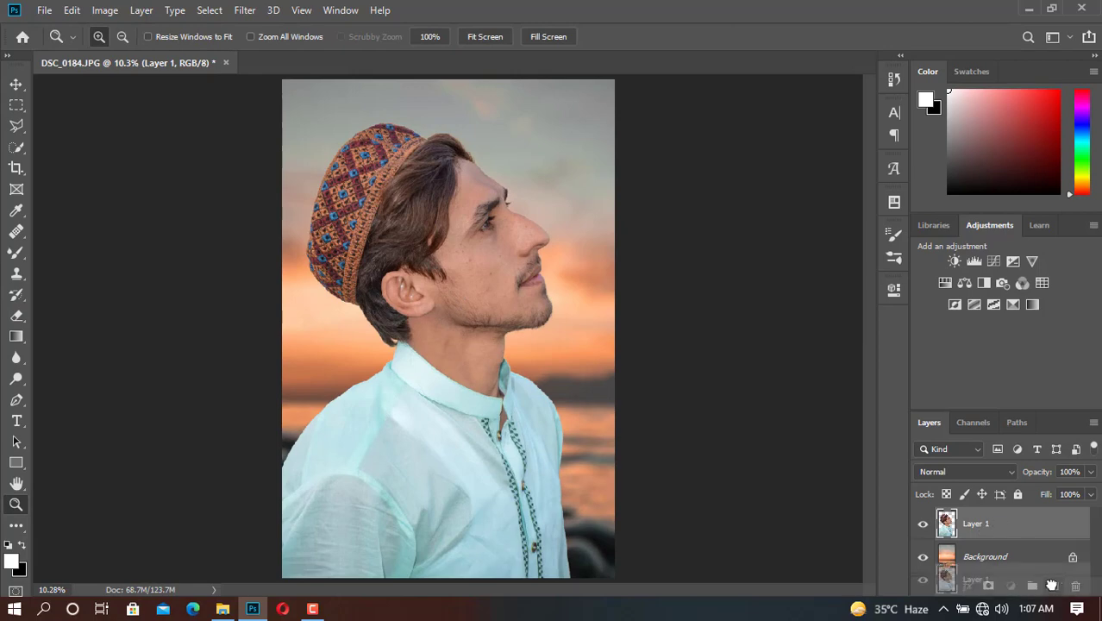
click(924, 528)
right_click(1009, 556)
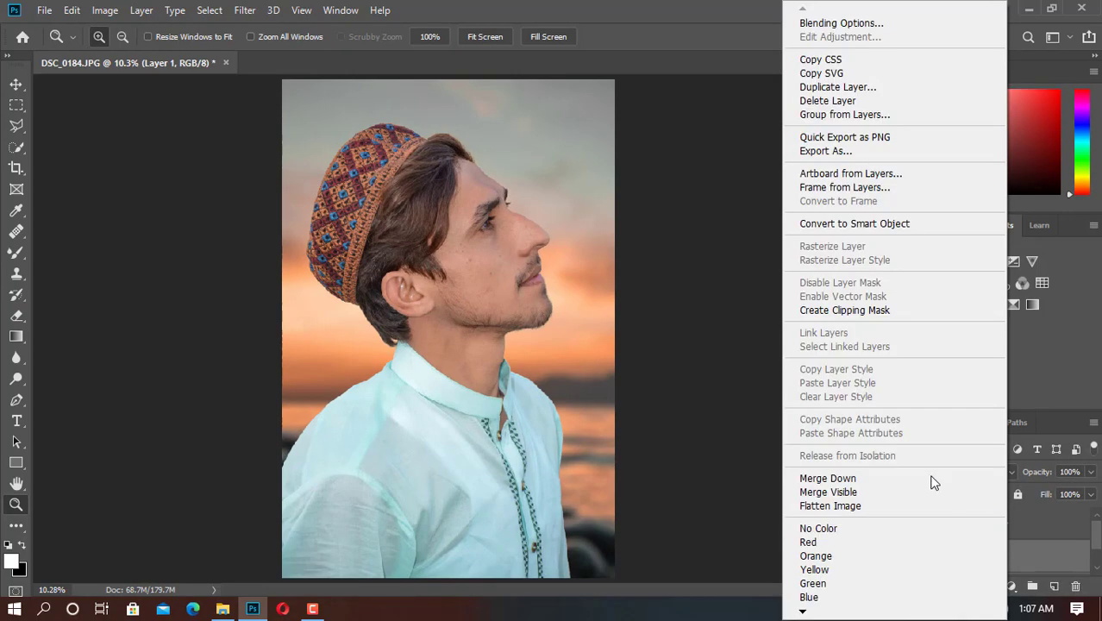
click(932, 490)
drag(1052, 572, 1054, 587)
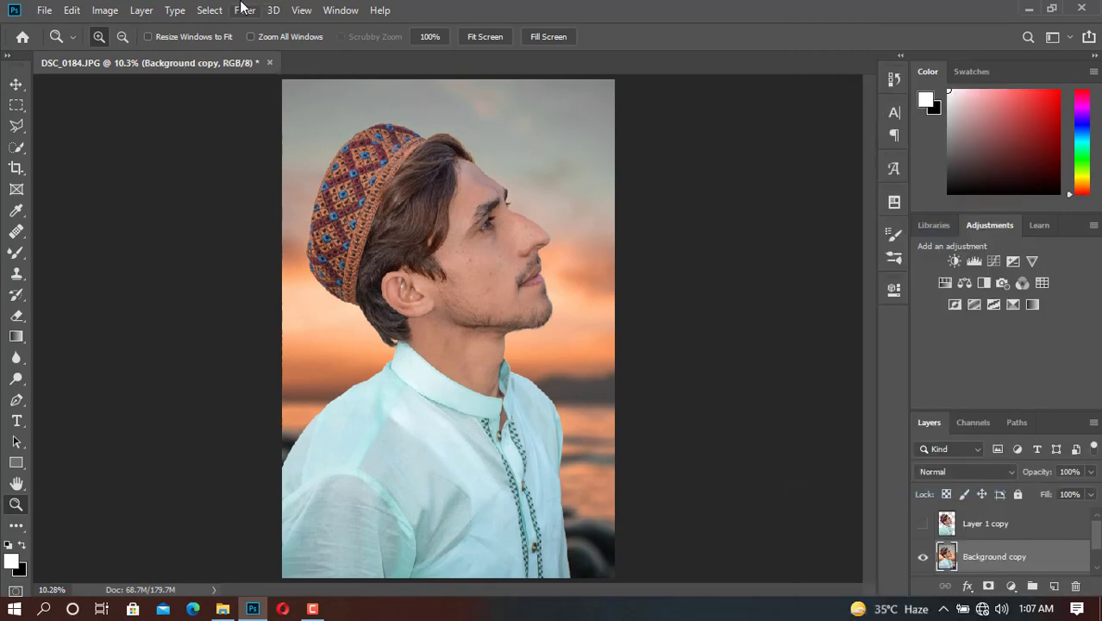
click(241, 9)
click(362, 107)
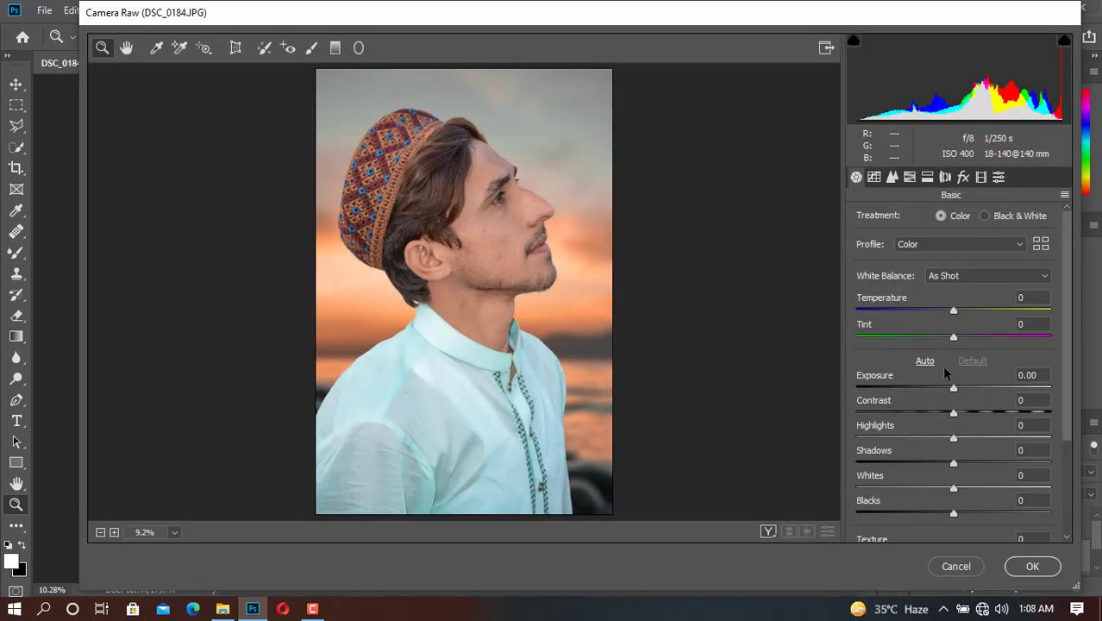
- Apply Auto tone, then set Exposure +0.40, Highlights -100, Shadows +51, Whites -61, Blacks +28
click(925, 361)
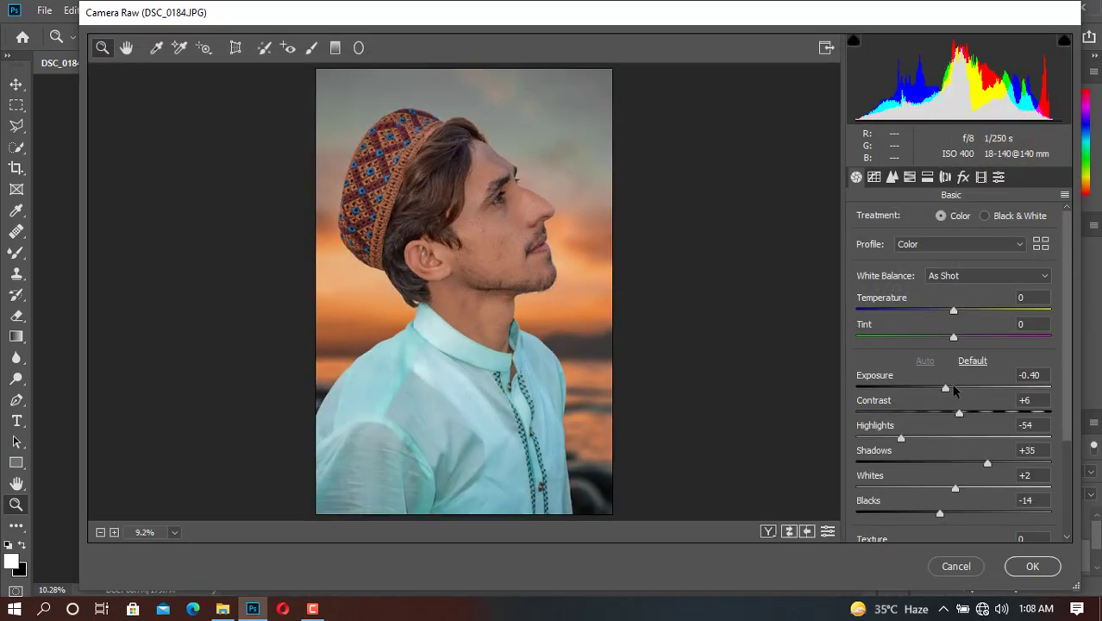
double_click(954, 388)
drag(989, 461, 1003, 463)
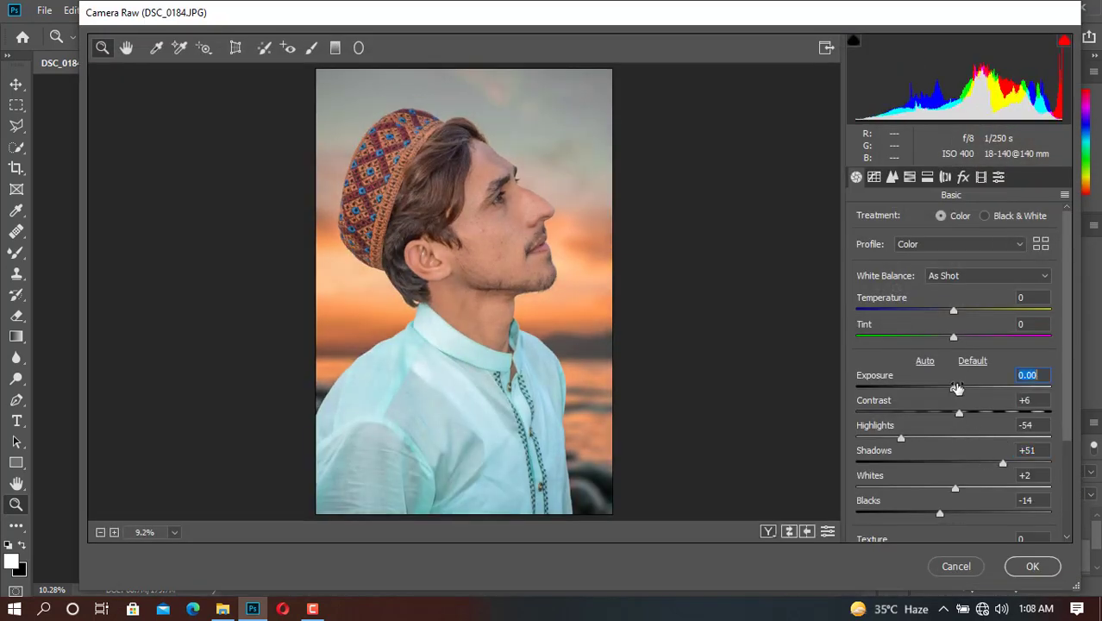
drag(954, 388, 962, 388)
drag(902, 438, 857, 439)
drag(979, 516, 982, 514)
drag(955, 488, 895, 486)
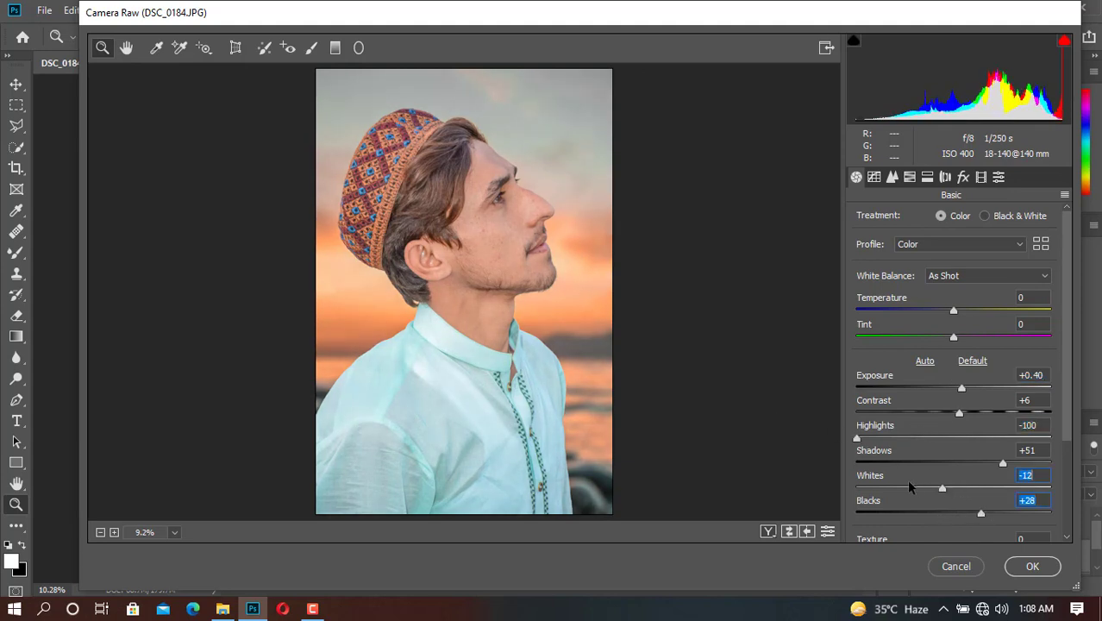
scroll(972, 504, down, 1)
scroll(967, 491, down, 3)
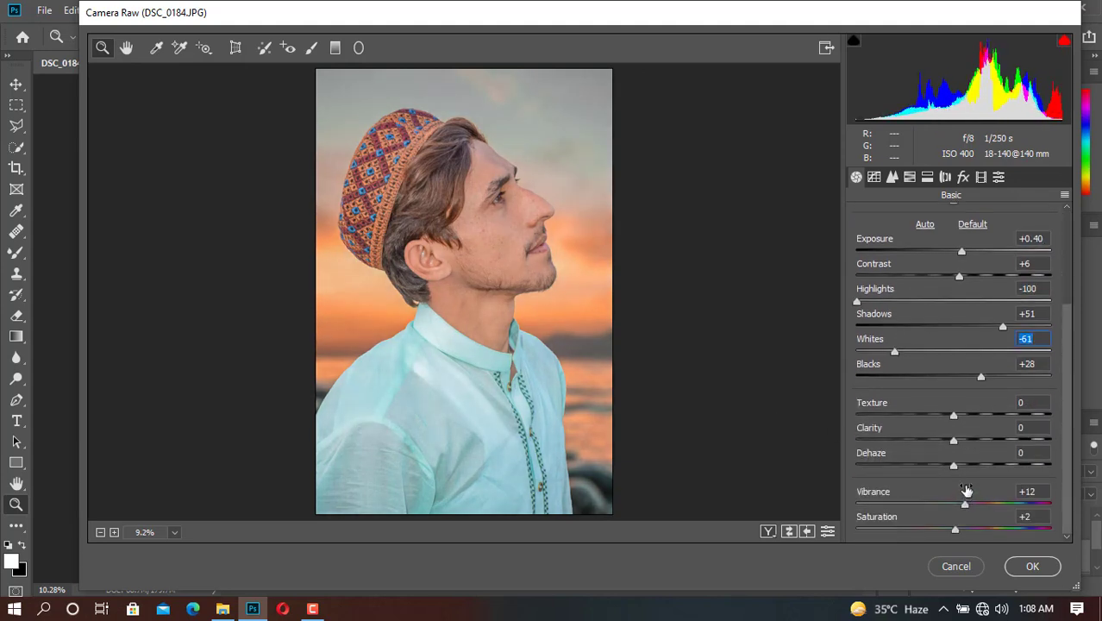
click(1028, 569)
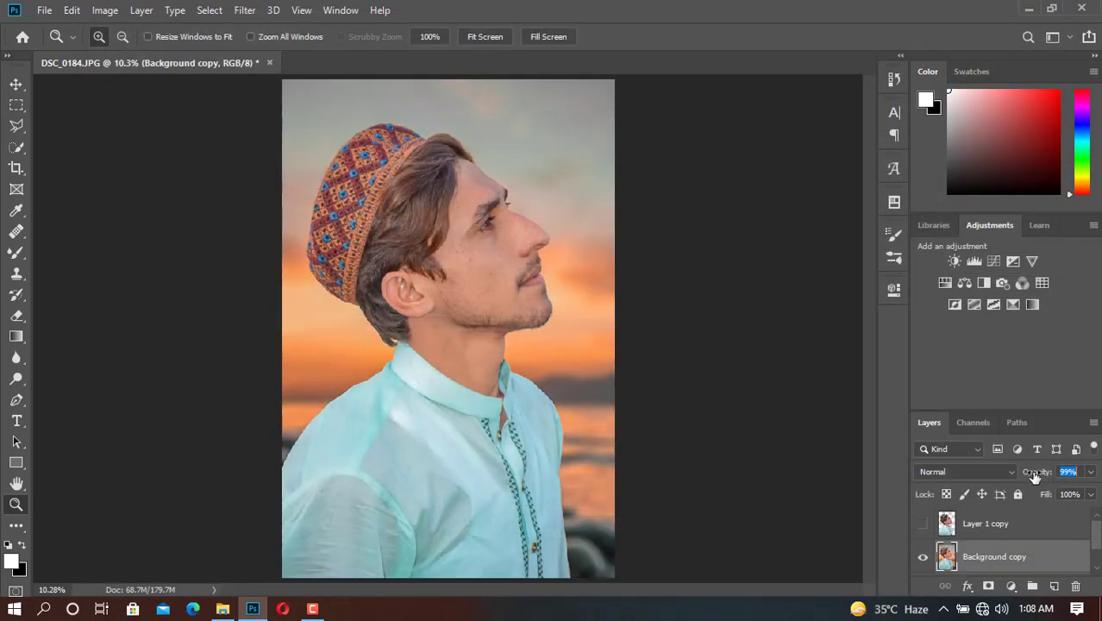
- Merge the edited copy down and load the saved preset in Camera Raw
right_click(1024, 554)
click(959, 487)
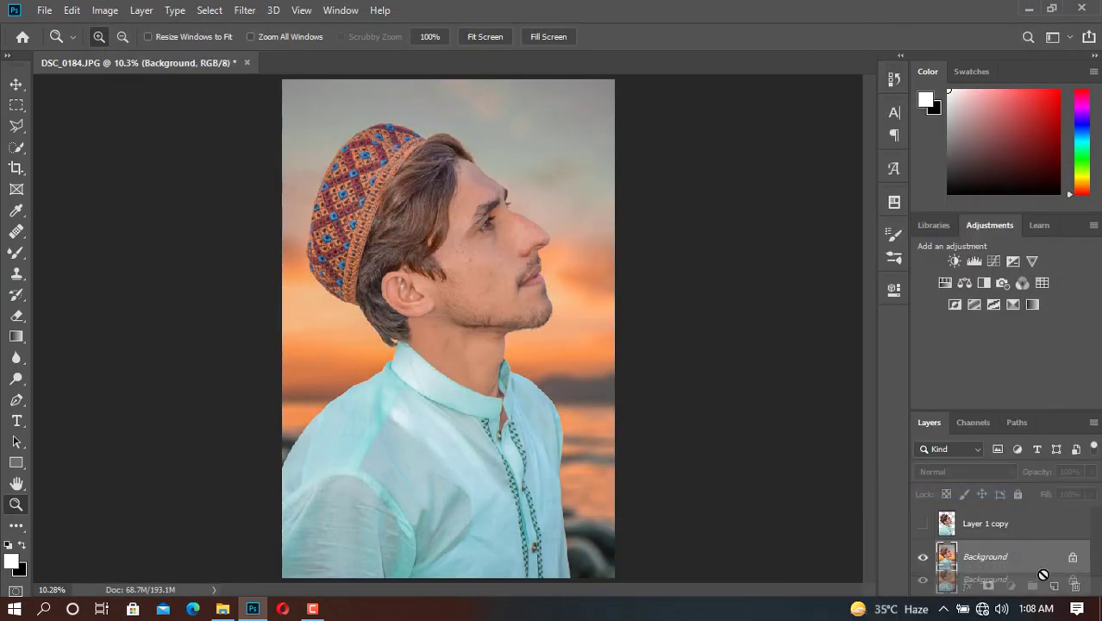
click(244, 10)
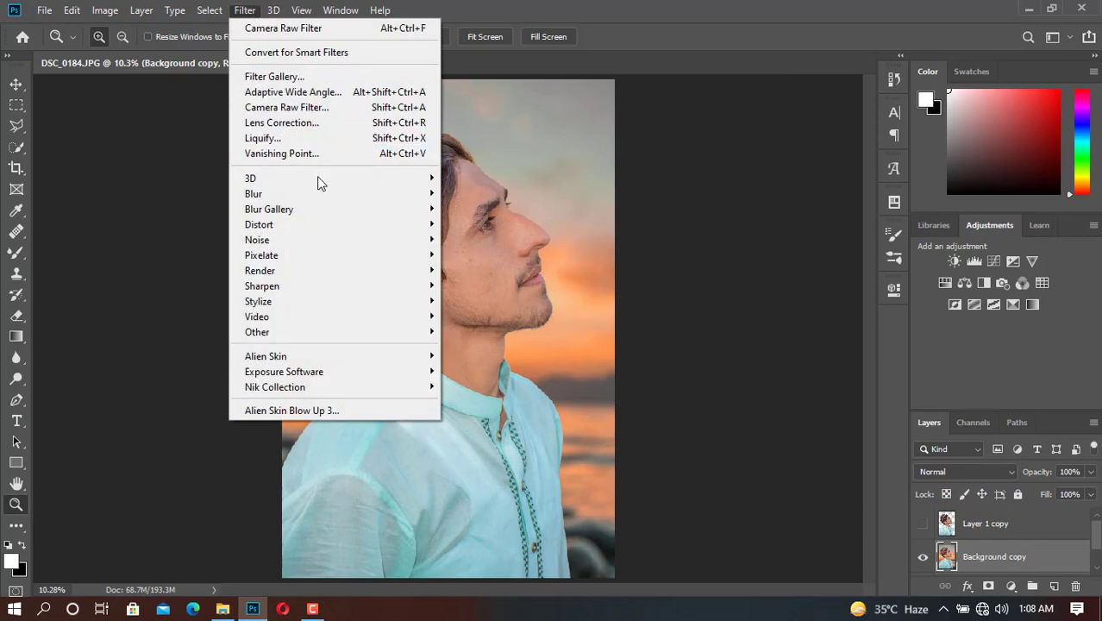
click(336, 112)
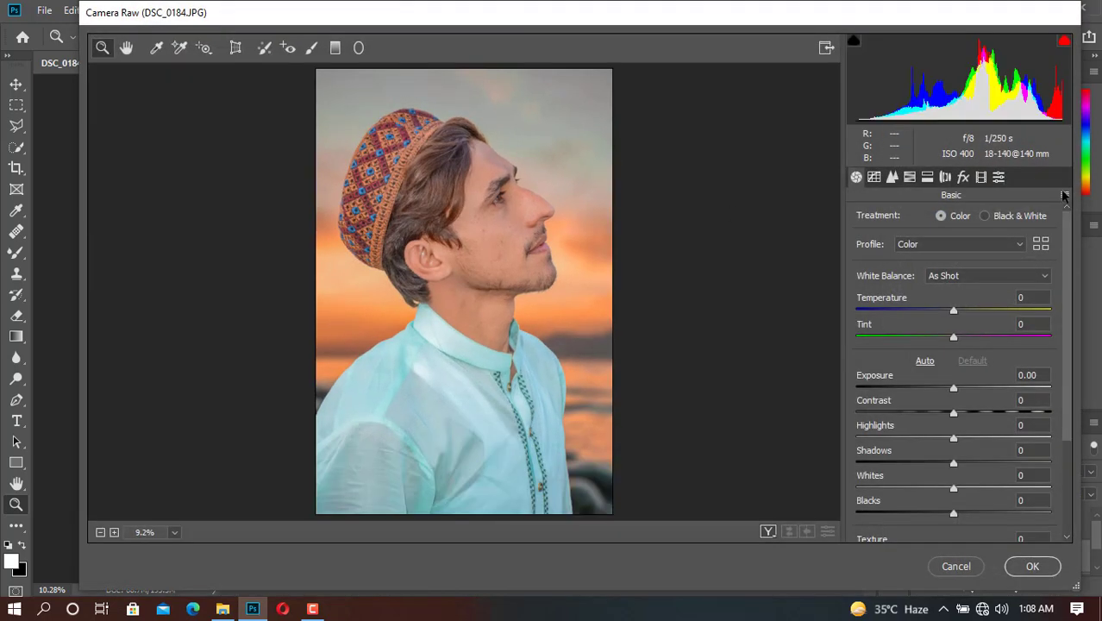
click(1065, 197)
click(1039, 313)
double_click(358, 384)
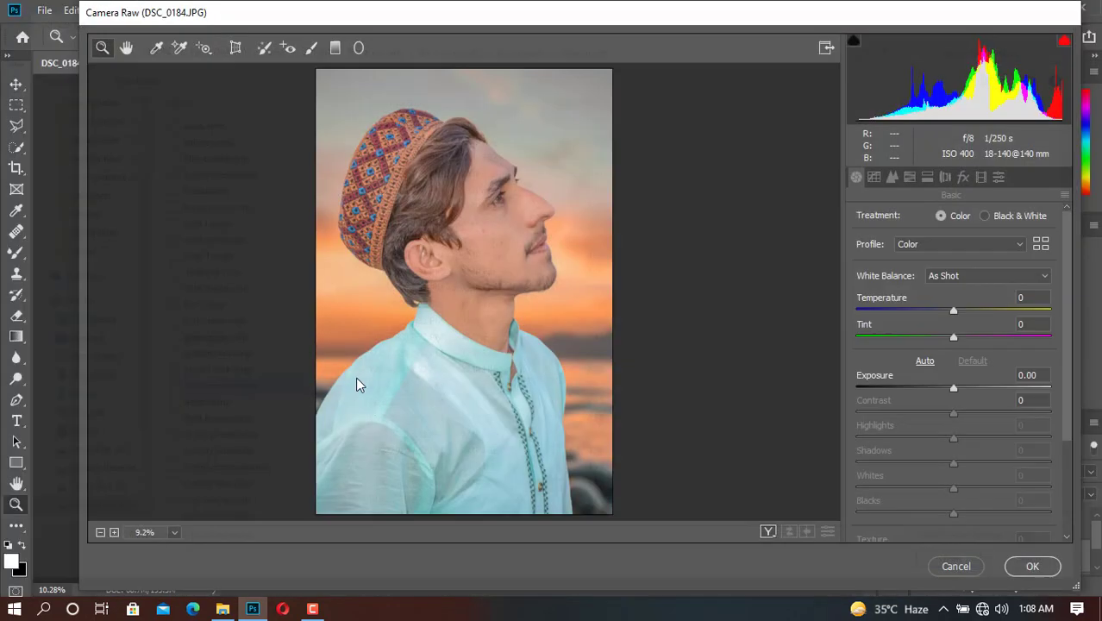
- Set HSL saturation to Reds +13, Oranges -23, Yellows -33 and apply the grade
click(909, 176)
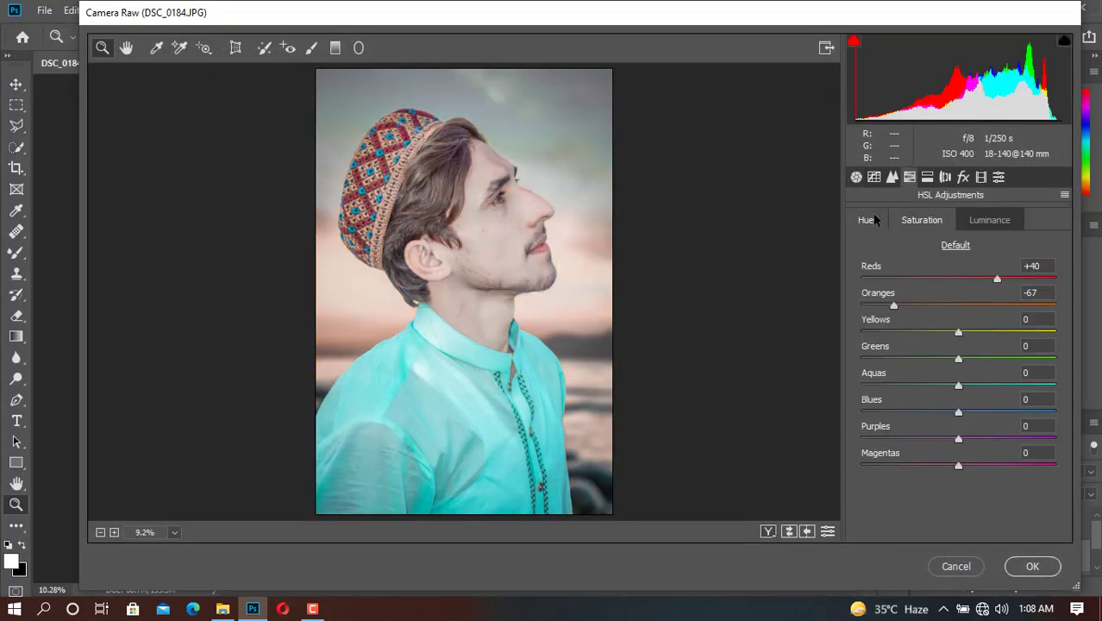
click(955, 245)
click(922, 220)
click(926, 306)
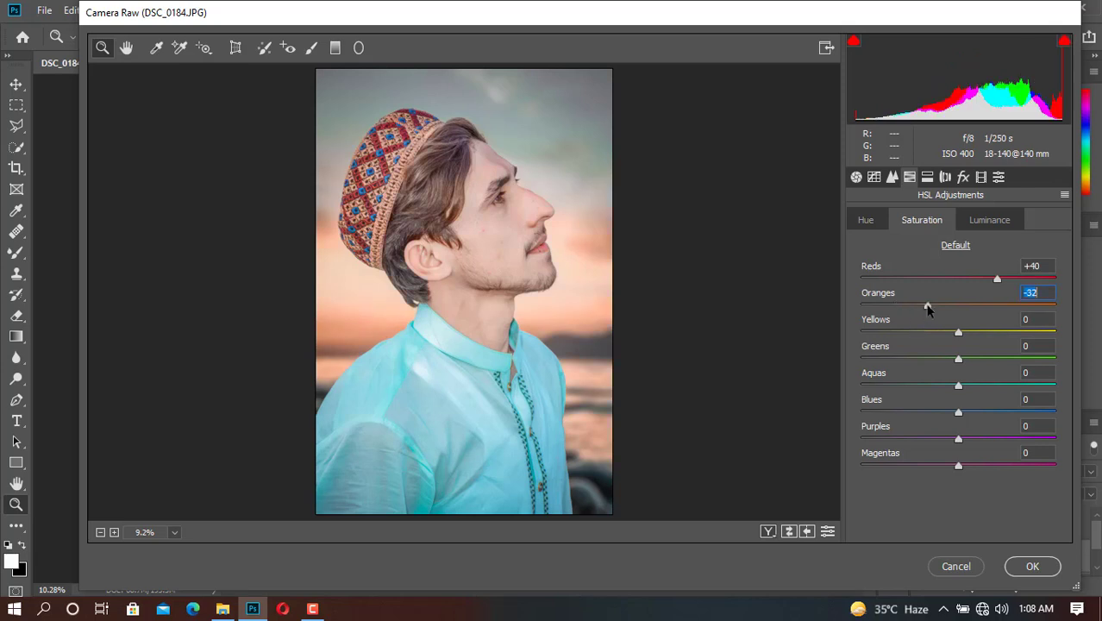
drag(939, 308, 923, 303)
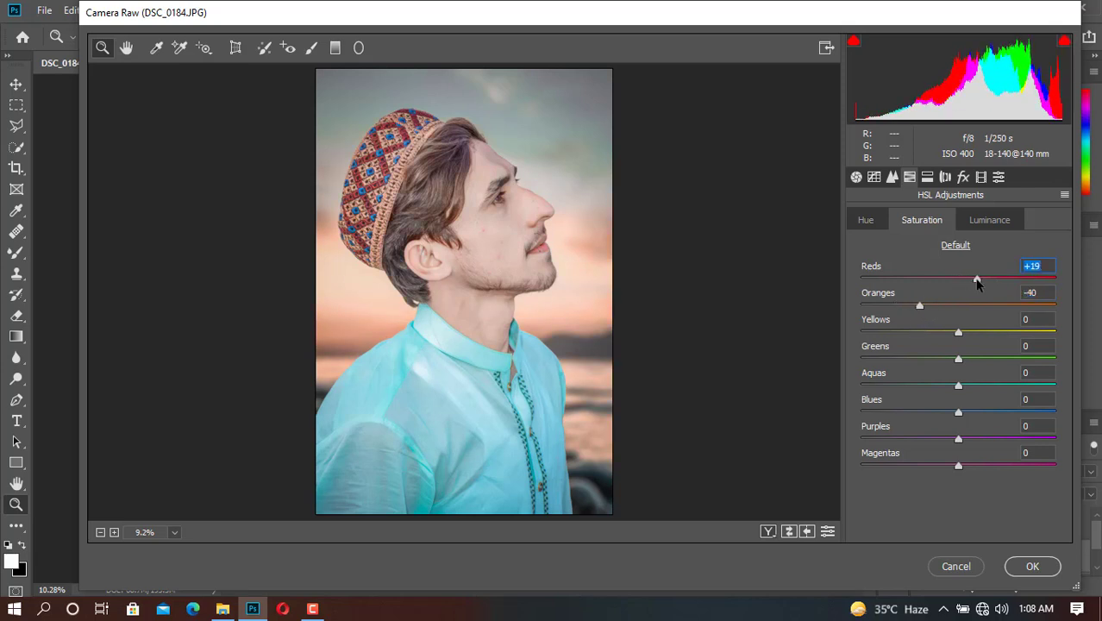
click(937, 308)
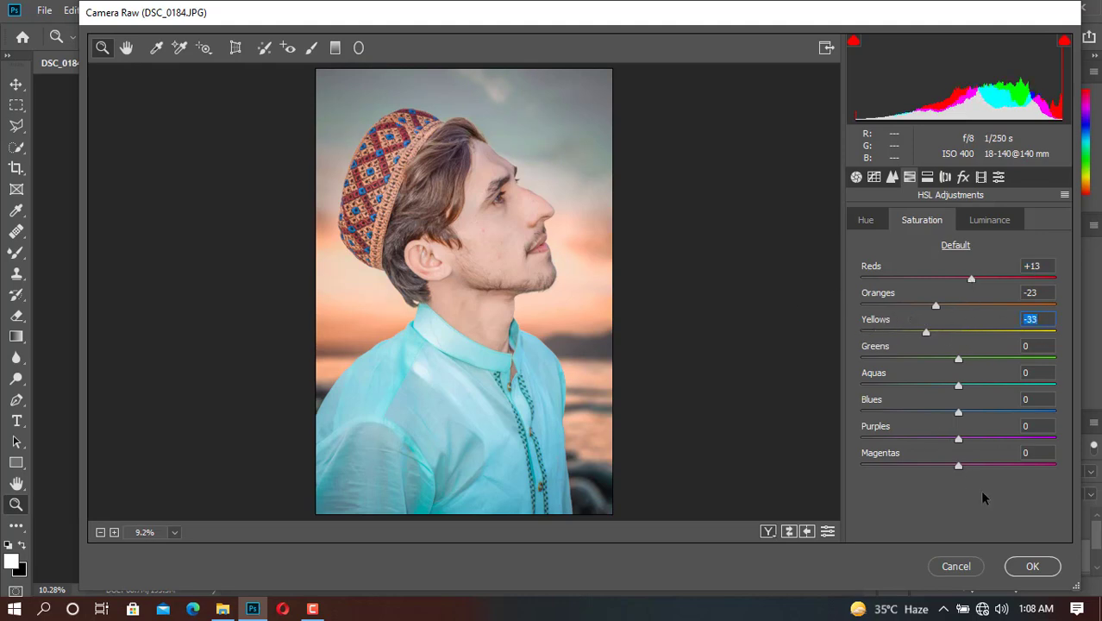
click(1031, 569)
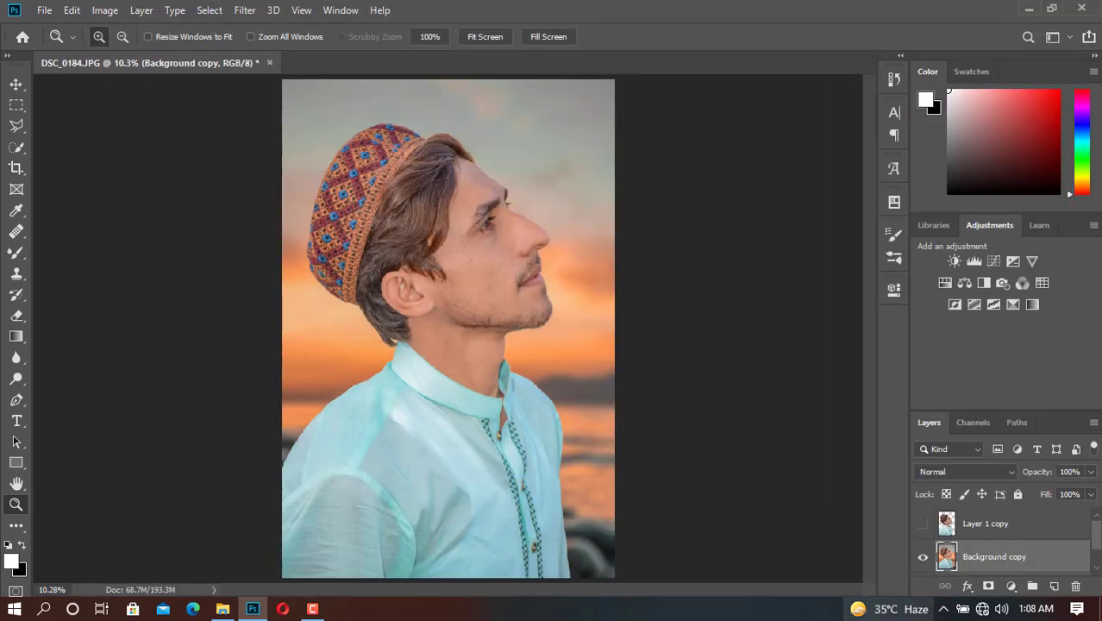
- Mask the Background copy to the subject, duplicate it, and invert the duplicate's mask
ctrl+click(948, 526)
click(989, 586)
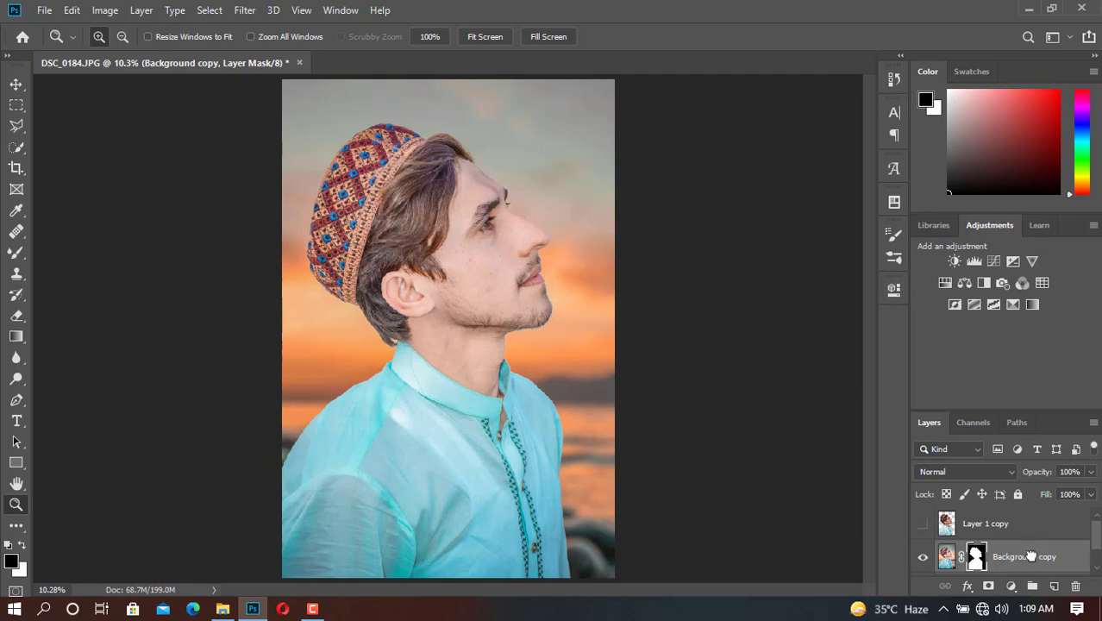
drag(1032, 556, 1054, 586)
click(977, 559)
key(ctrl+i)
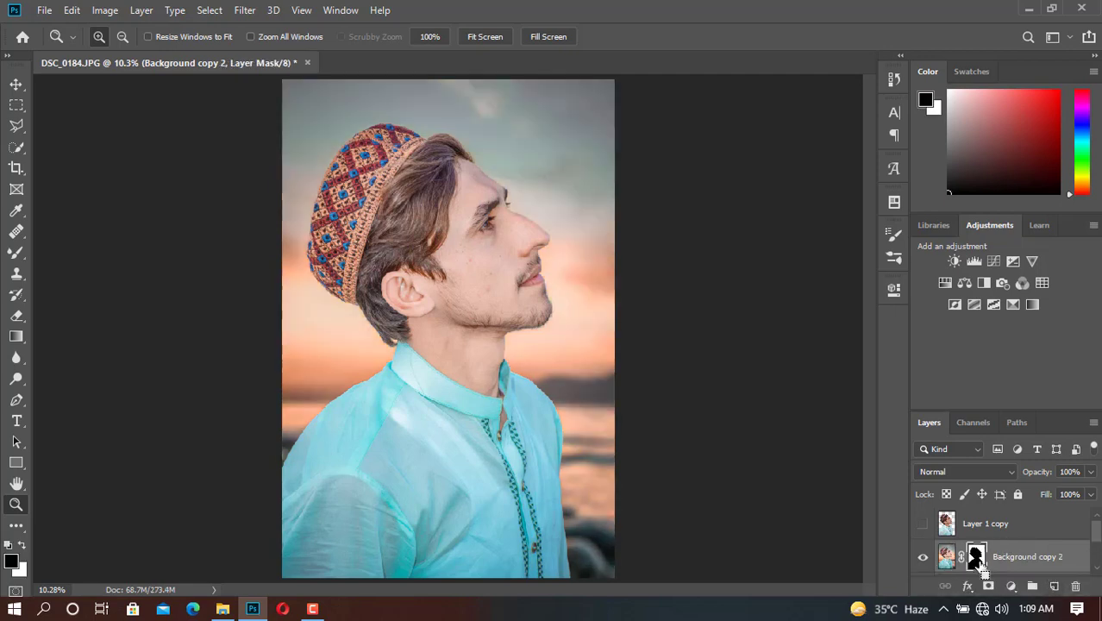
- Lower the inverted copy's opacity to blend it with the layer below
key(e)
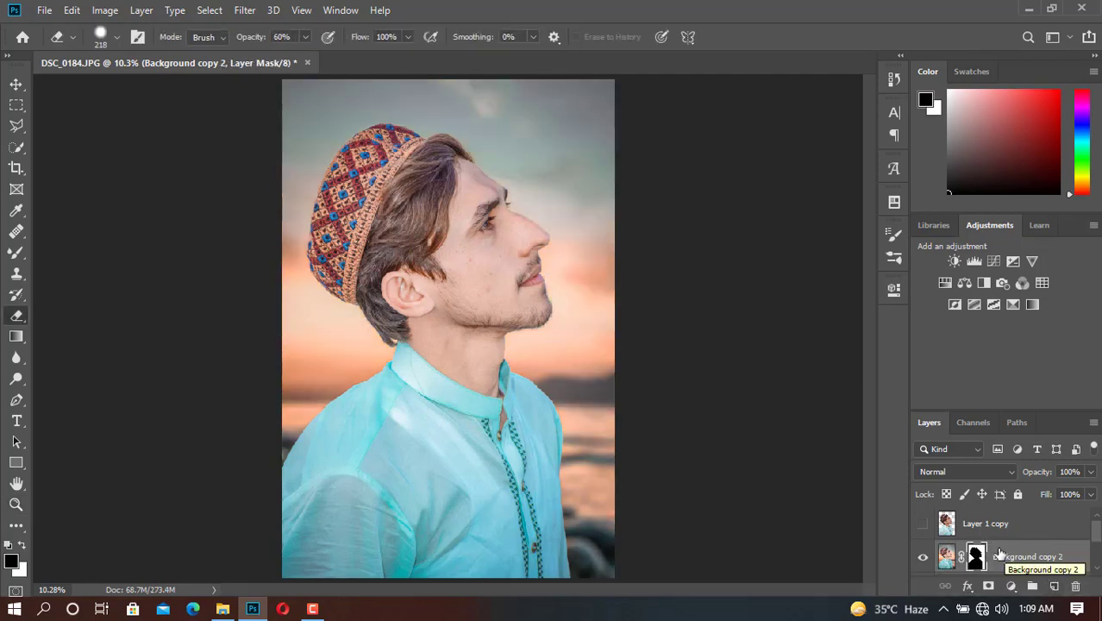
key(v)
key(5)
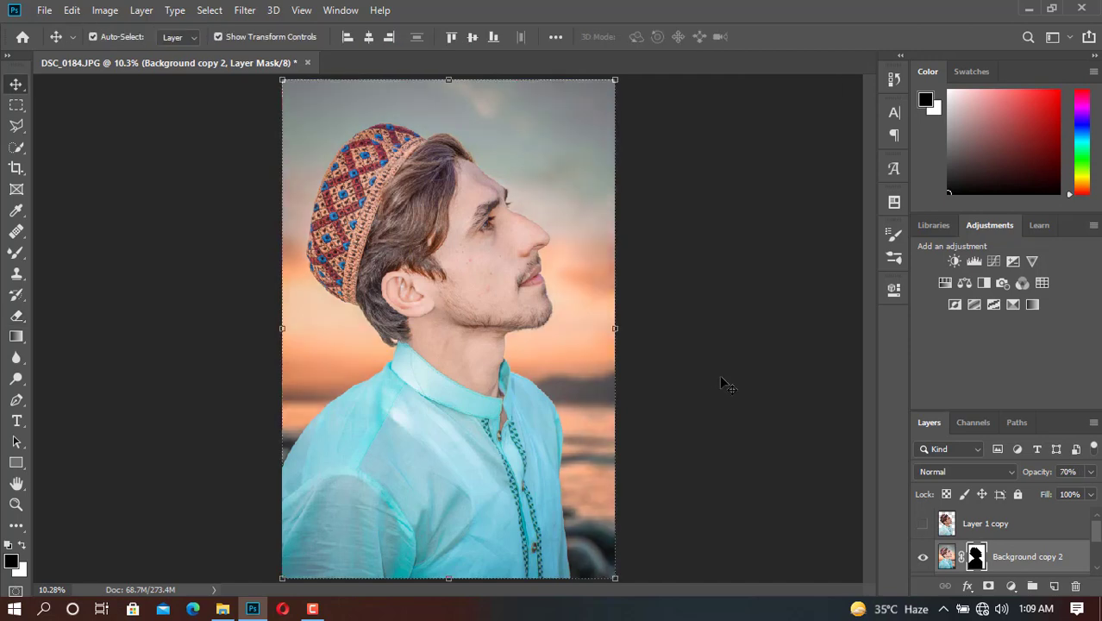
key(ctrl+z)
key(ctrl+z)
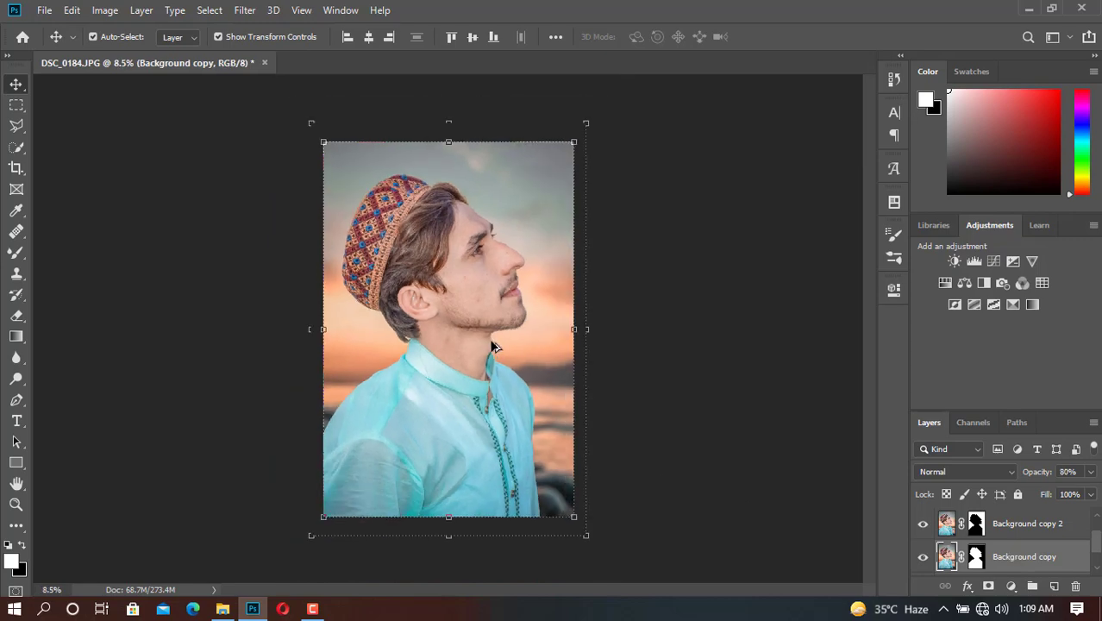
right_click(1004, 528)
- Merge the top copy into Background copy and zoom in on the face
click(908, 492)
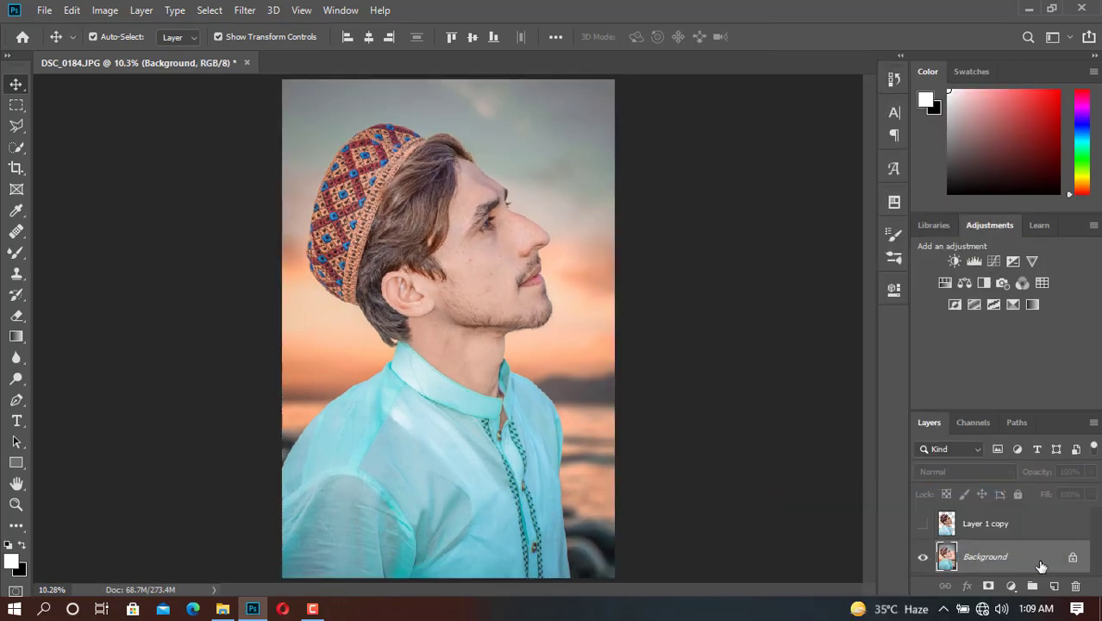
scroll(473, 201, up, 1)
scroll(518, 242, up, 4)
scroll(559, 258, up, 1)
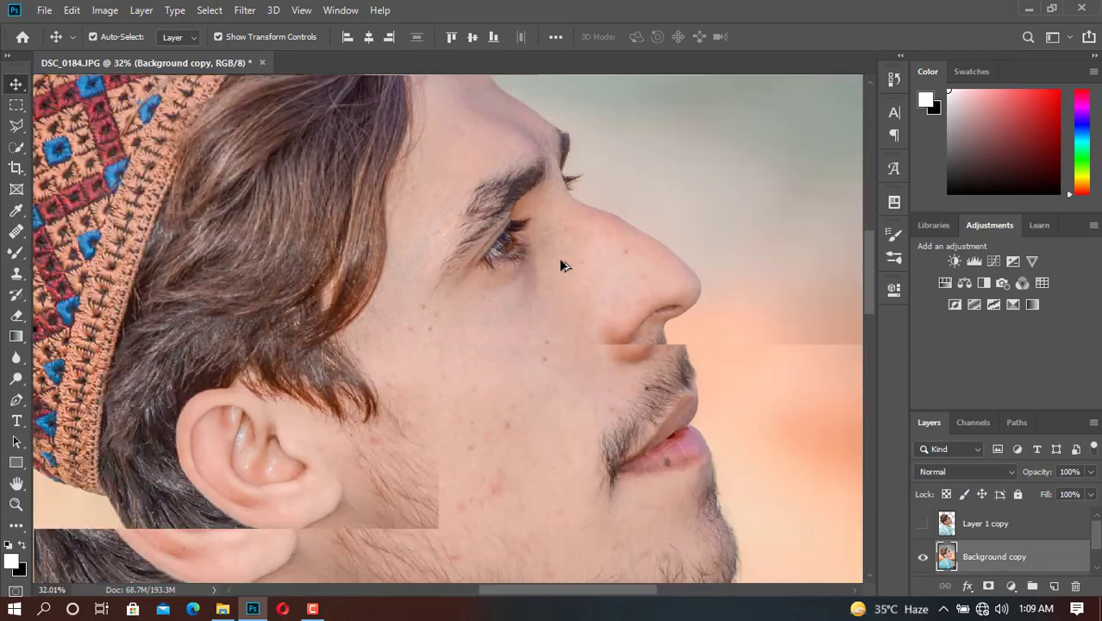
scroll(518, 263, down, 3)
scroll(474, 285, up, 3)
scroll(448, 293, up, 2)
scroll(443, 299, up, 1)
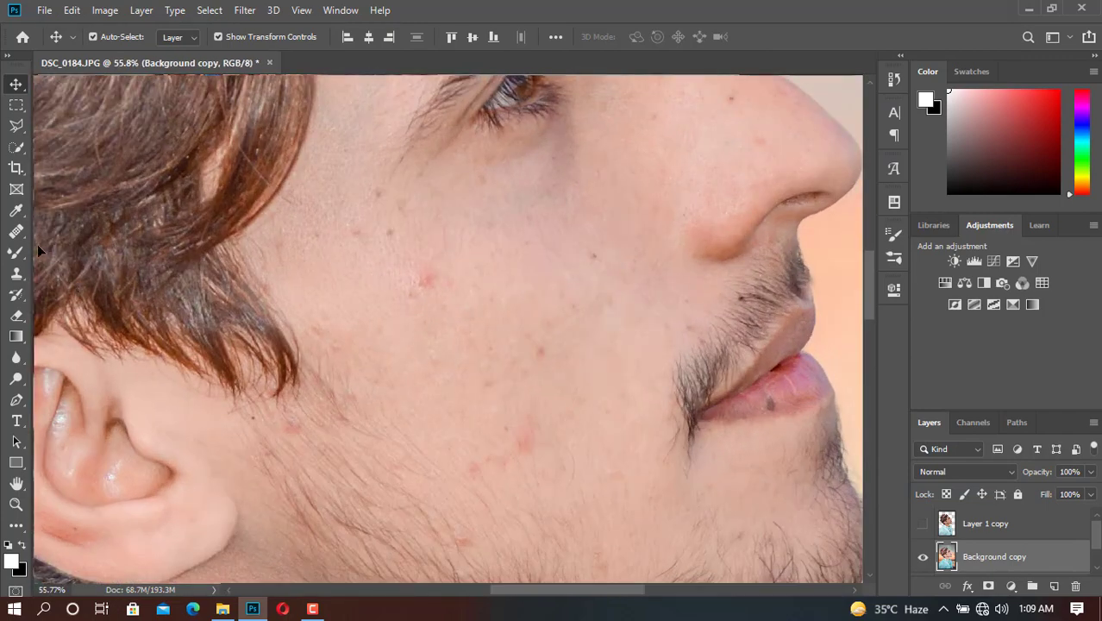
- Spot-heal the cheek blemishes, the dark lip spot and the mole by the moustache
click(16, 231)
right_click(17, 231)
click(78, 230)
scroll(357, 262, up, 2)
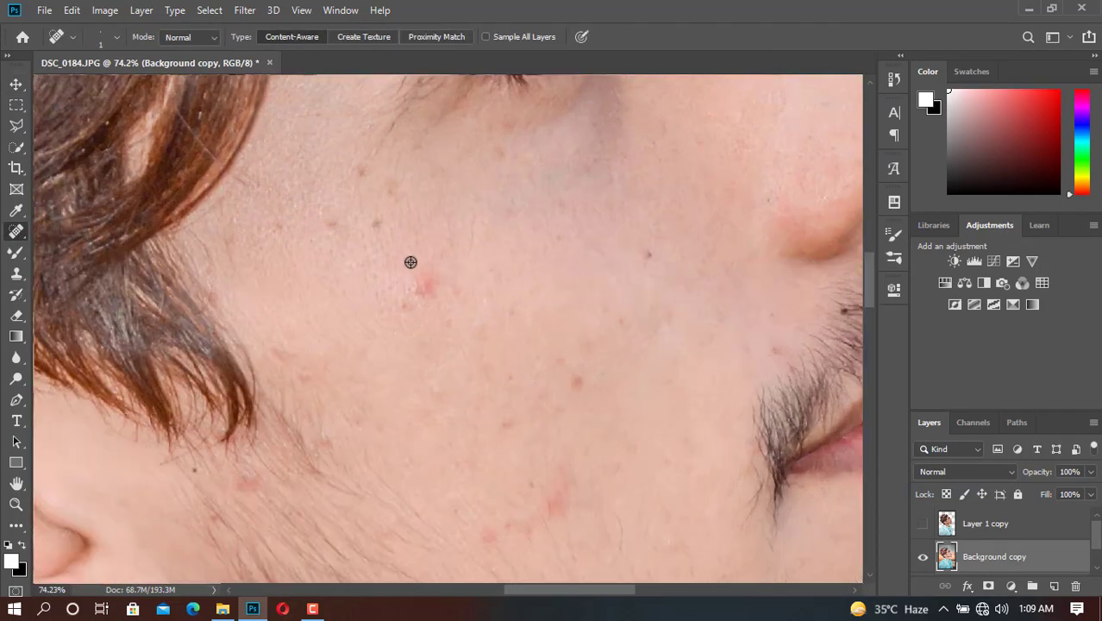
scroll(410, 259, up, 1)
key(bracketleft)
key(bracketleft)
key(bracketleft)
click(430, 285)
click(602, 405)
scroll(475, 356, down, 3)
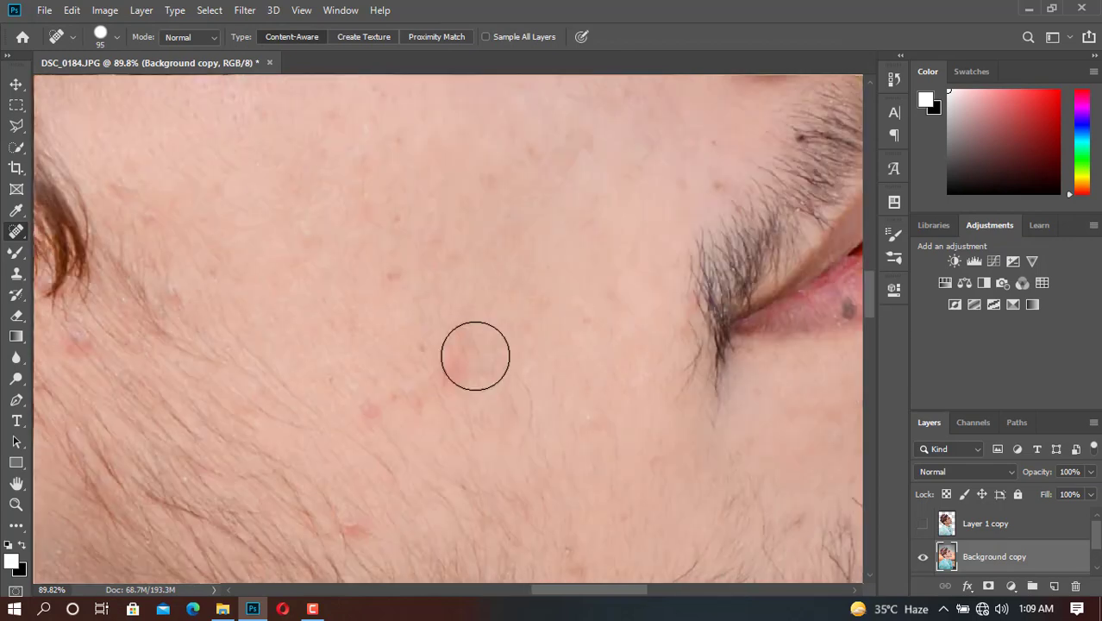
scroll(424, 347, down, 1)
scroll(495, 267, up, 2)
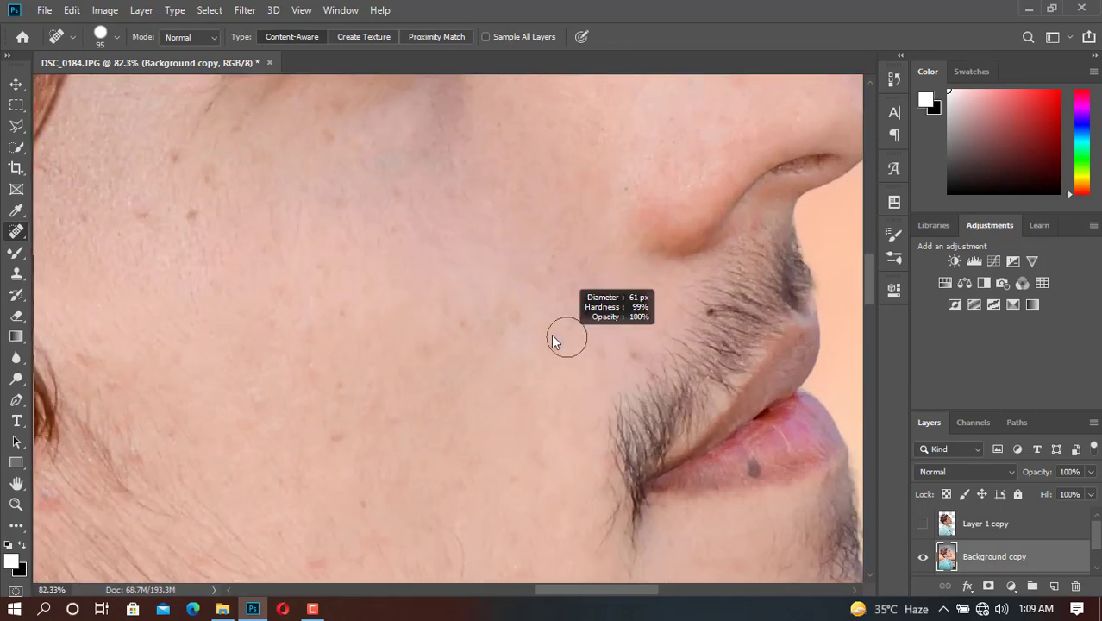
click(630, 352)
scroll(554, 343, up, 3)
key(bracketright)
key(bracketright)
key(bracketright)
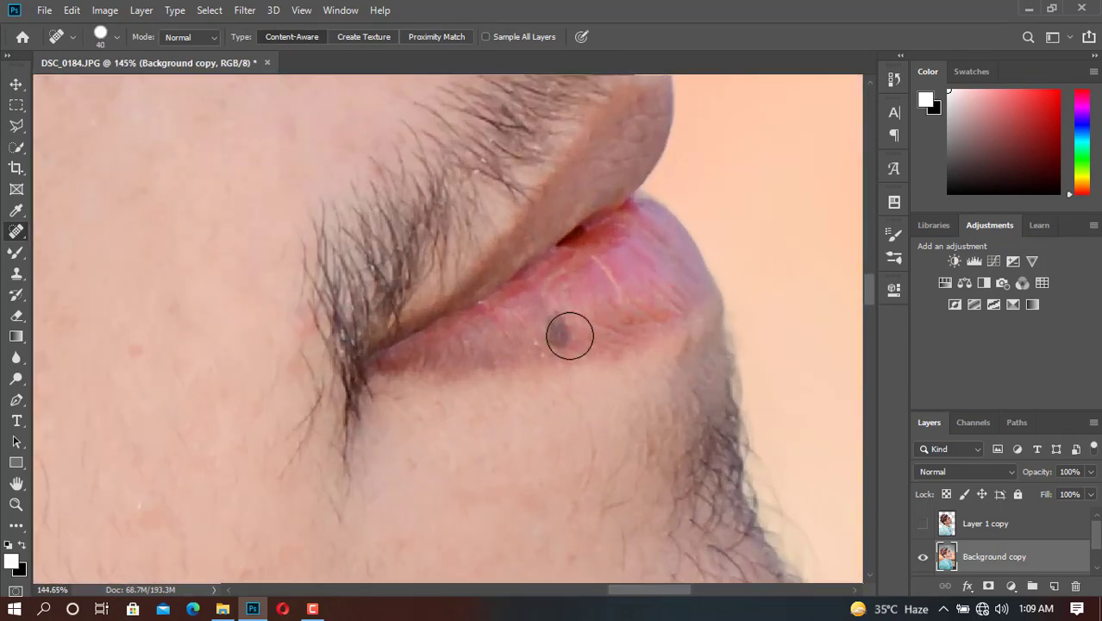
click(556, 328)
scroll(483, 362, up, 5)
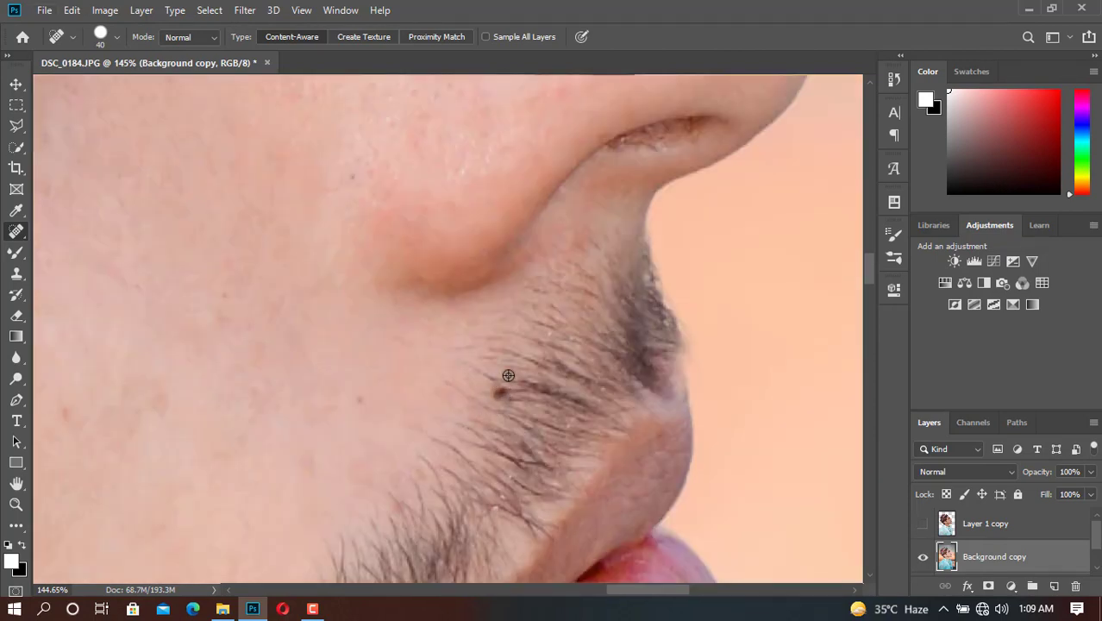
key(bracketleft)
key(bracketleft)
key(bracketleft)
click(501, 391)
- Heal the remaining spots on the cheek, beard, jawline, hairline and below the ear
scroll(423, 402, down, 2)
scroll(517, 399, up, 5)
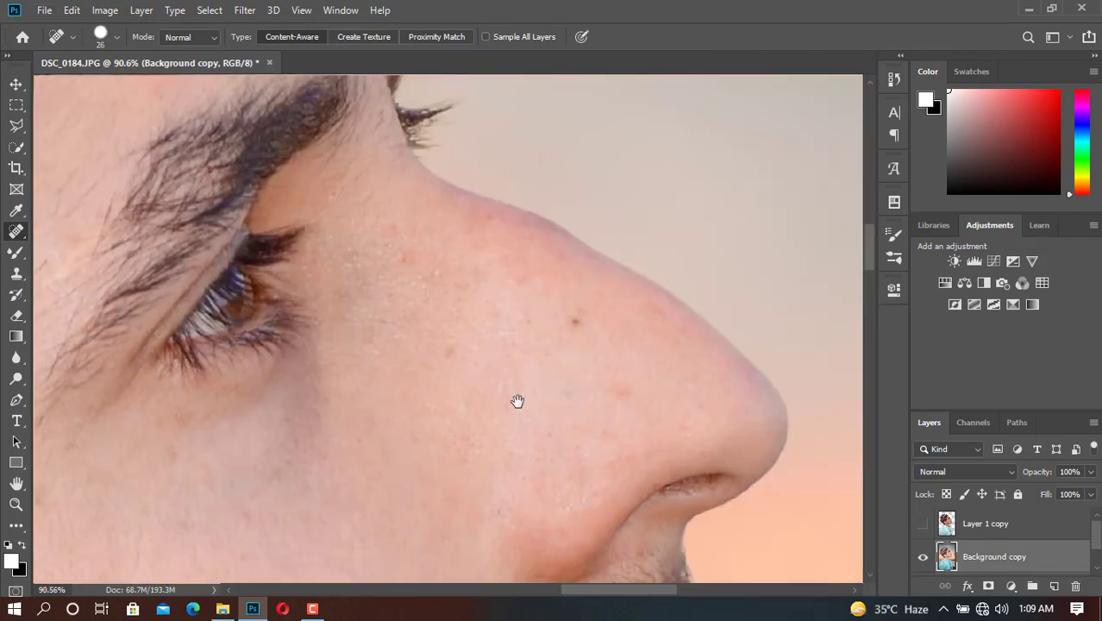
scroll(545, 368, up, 2)
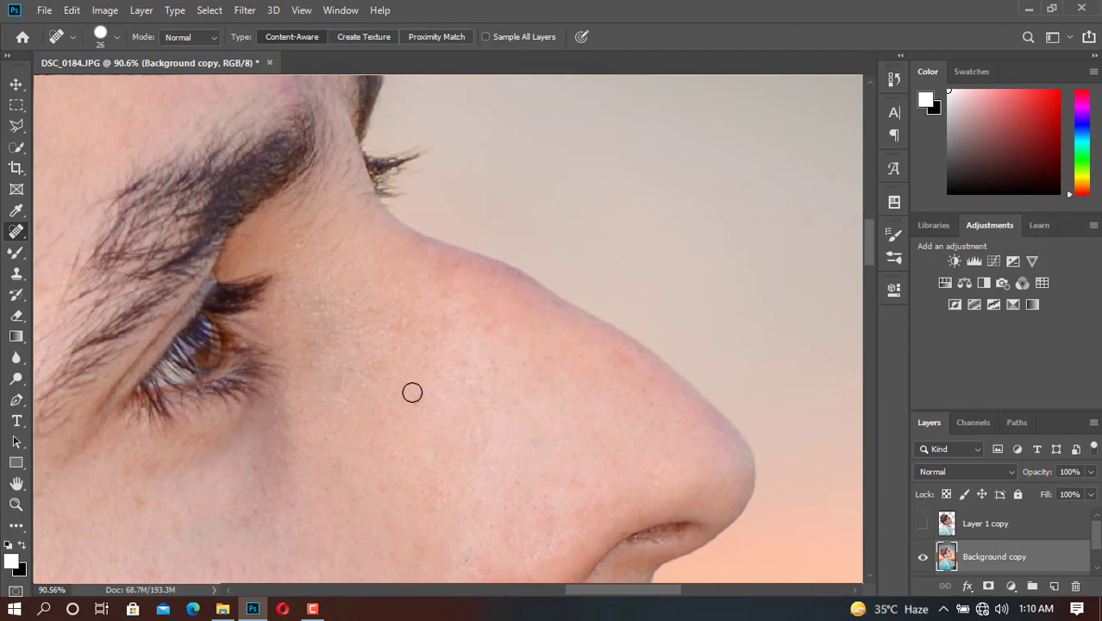
scroll(366, 417, down, 2)
scroll(295, 162, up, 1)
key(bracketright)
key(bracketright)
key(bracketright)
scroll(302, 233, down, 3)
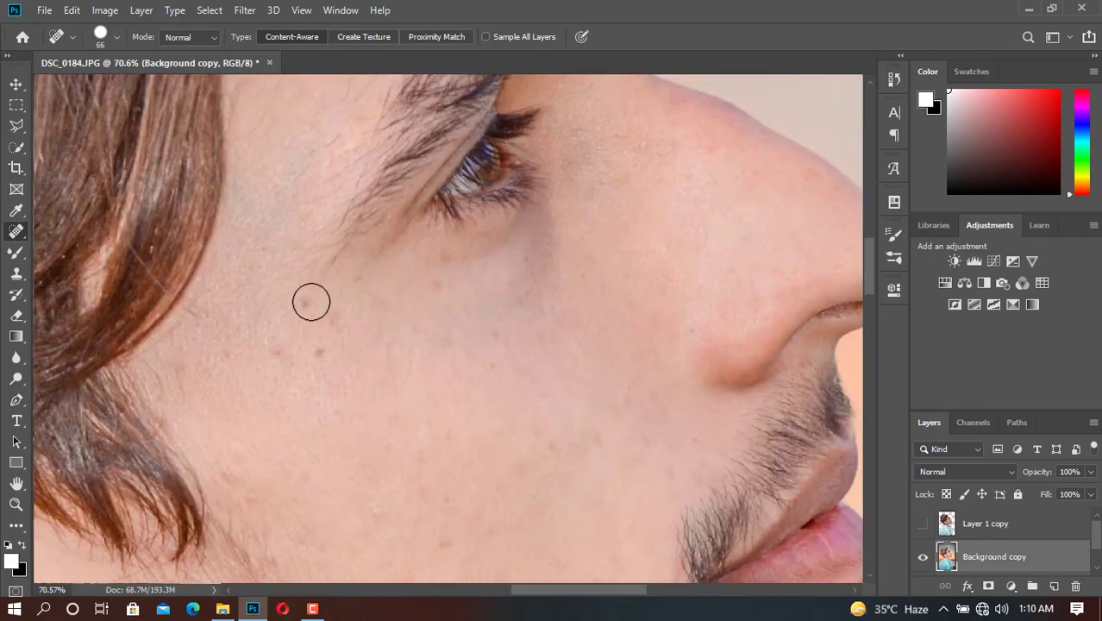
mouse_move(305, 291)
mouse_down()
mouse_move(315, 335)
mouse_move(265, 364)
mouse_up()
drag(176, 359, 199, 383)
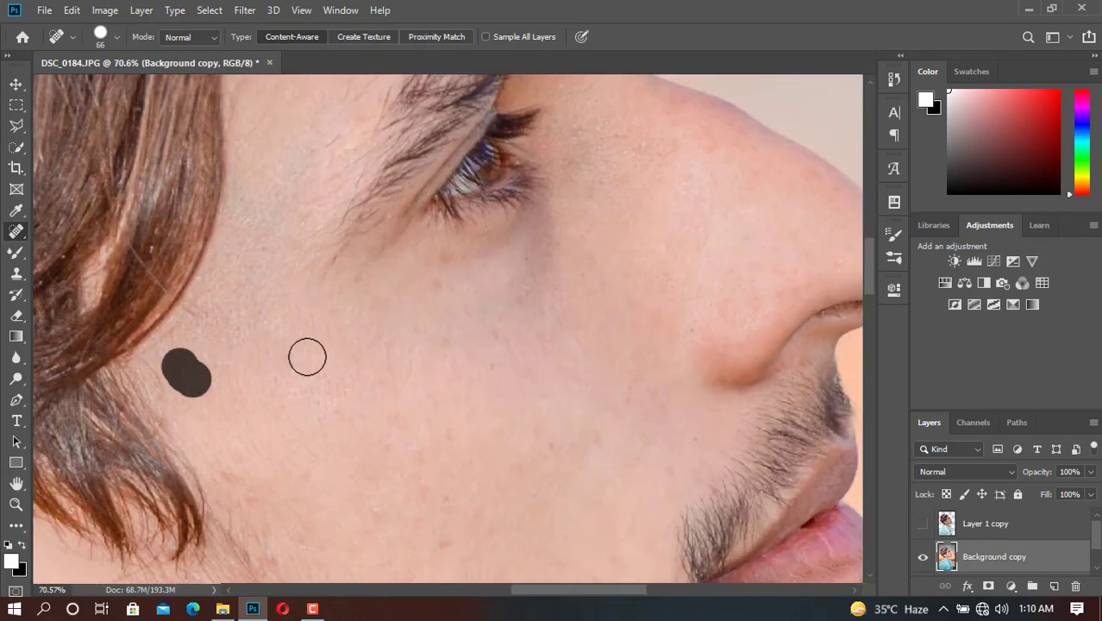
drag(407, 381, 312, 27)
click(325, 360)
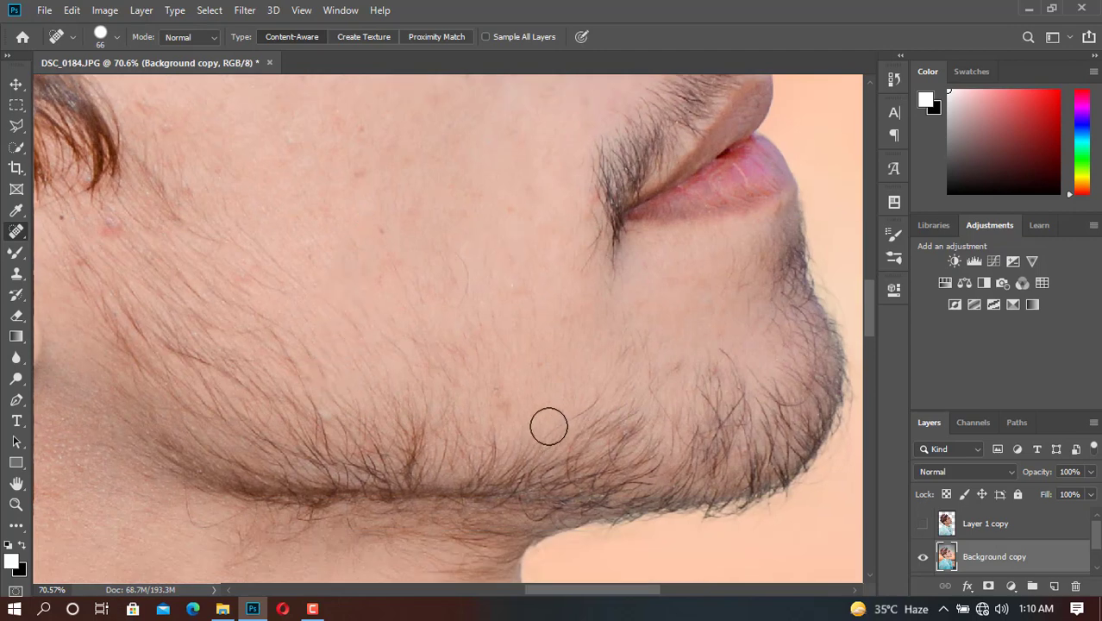
click(505, 414)
drag(628, 436, 609, 441)
click(568, 316)
click(509, 279)
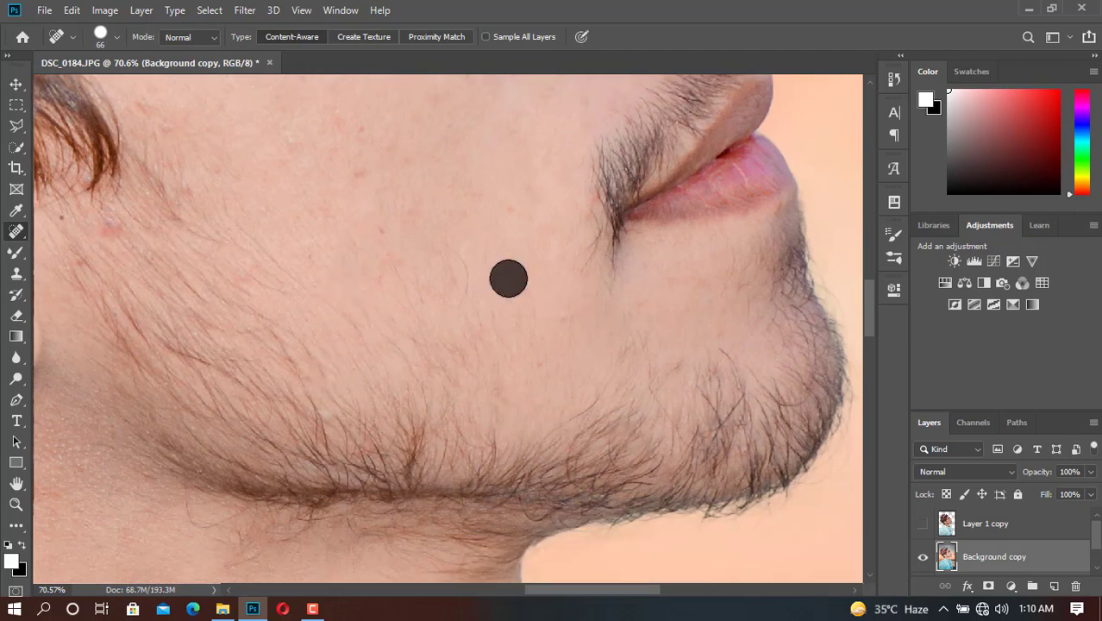
scroll(327, 268, down, 3)
scroll(271, 288, up, 2)
click(276, 305)
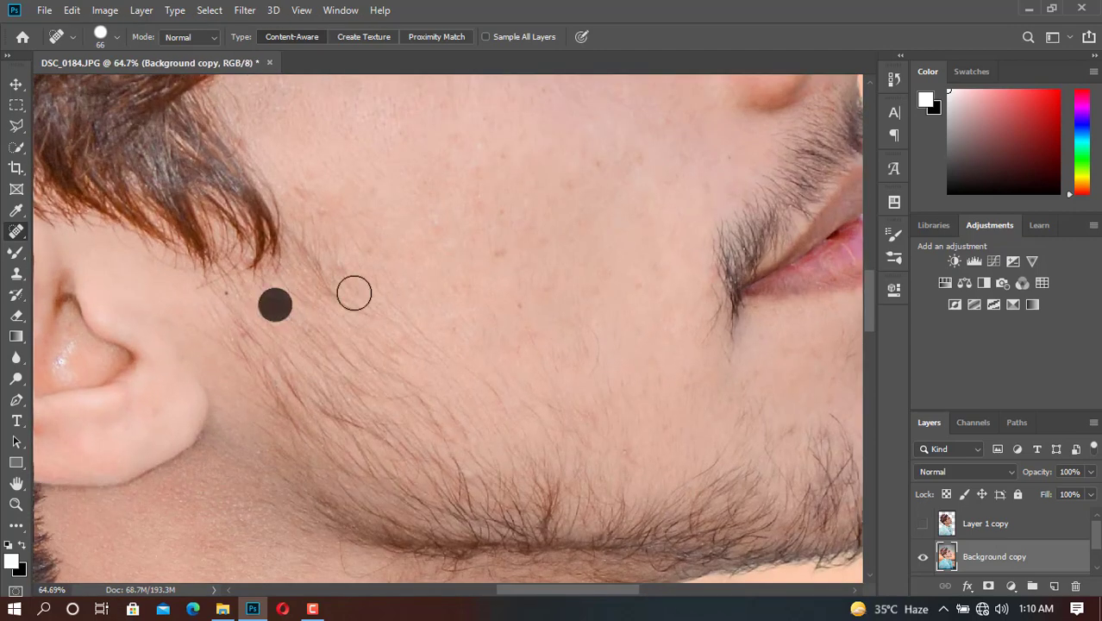
click(325, 211)
scroll(475, 239, left, 5)
click(431, 260)
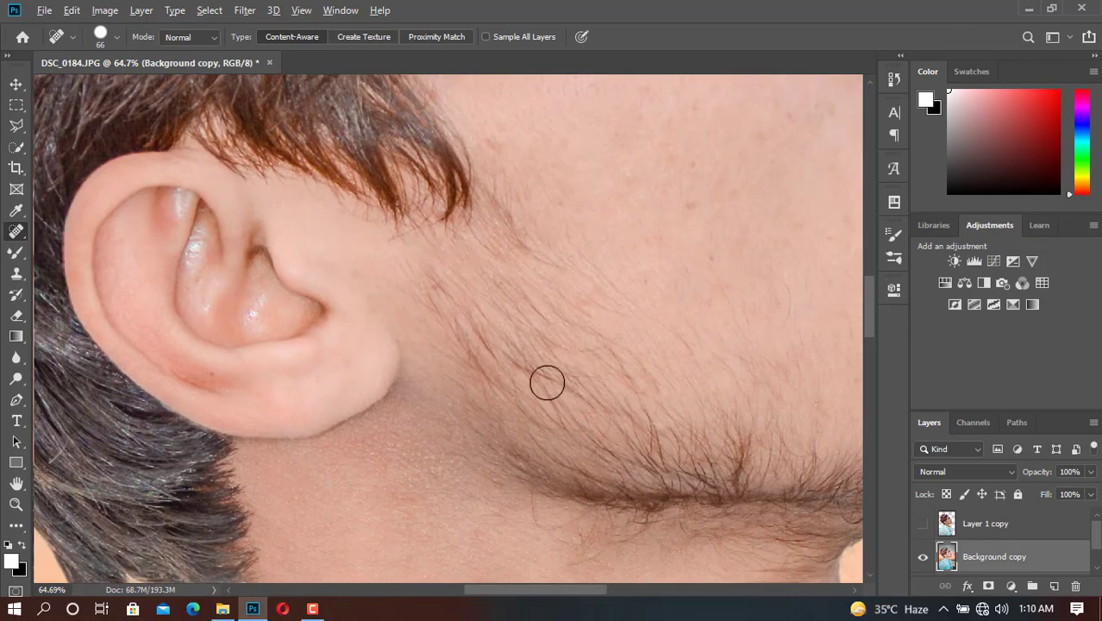
scroll(511, 326, down, 1)
scroll(396, 332, down, 3)
scroll(409, 315, down, 2)
scroll(501, 315, up, 1)
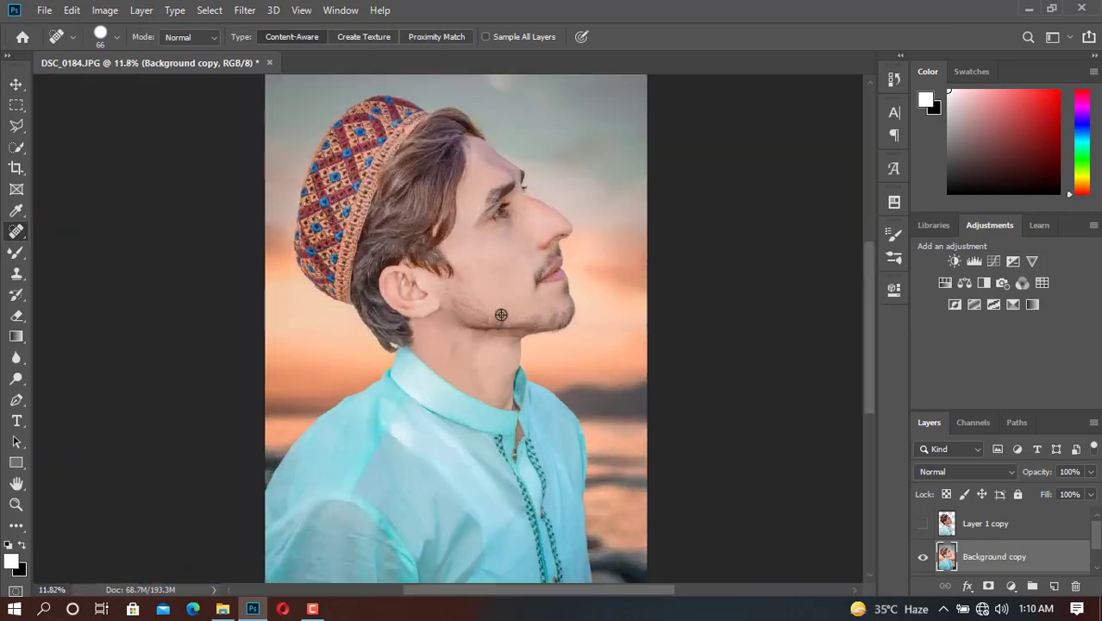
- Merge all visible layers into the Background copy layer
click(924, 556)
right_click(999, 553)
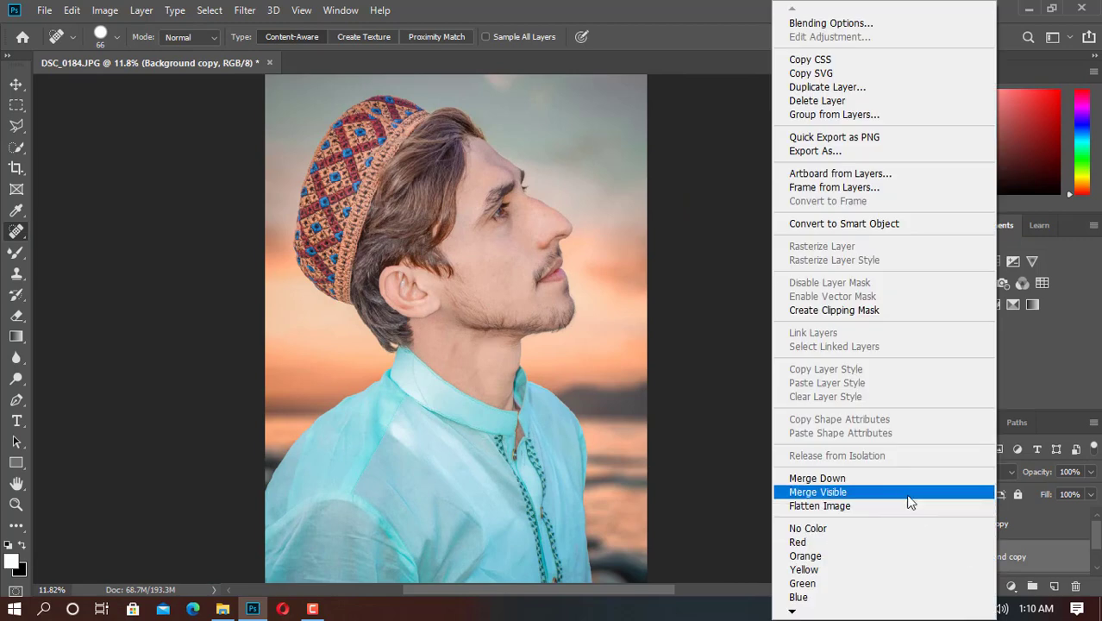
click(906, 492)
scroll(180, 315, up, 3)
scroll(179, 315, up, 6)
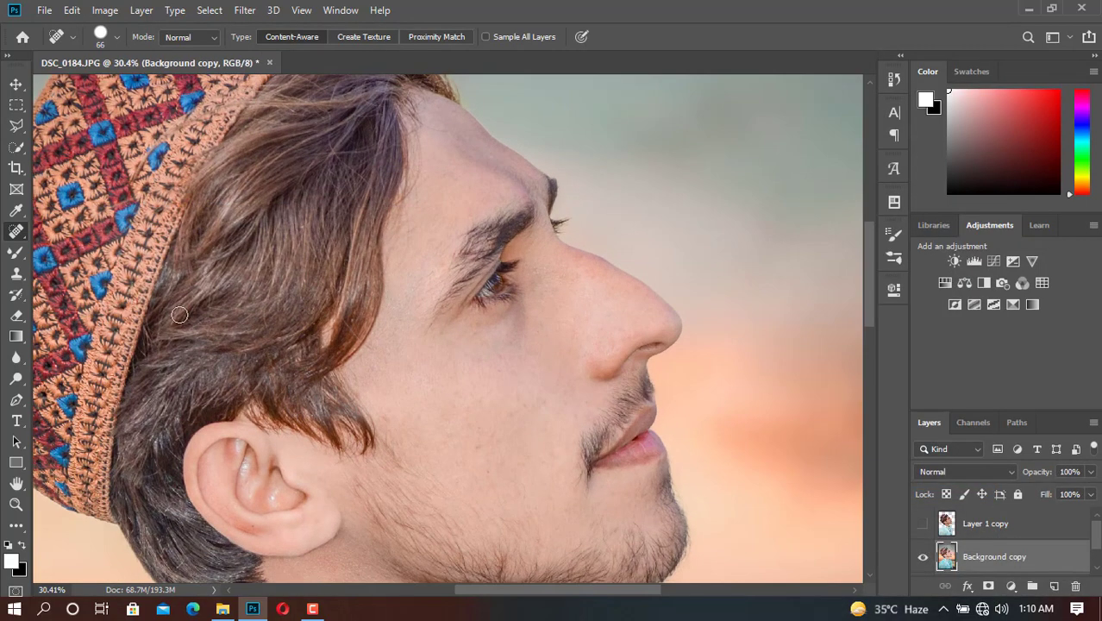
- Select the Mixer Brush and launch the Windows Magnifier for a closer view
click(16, 251)
click(44, 609)
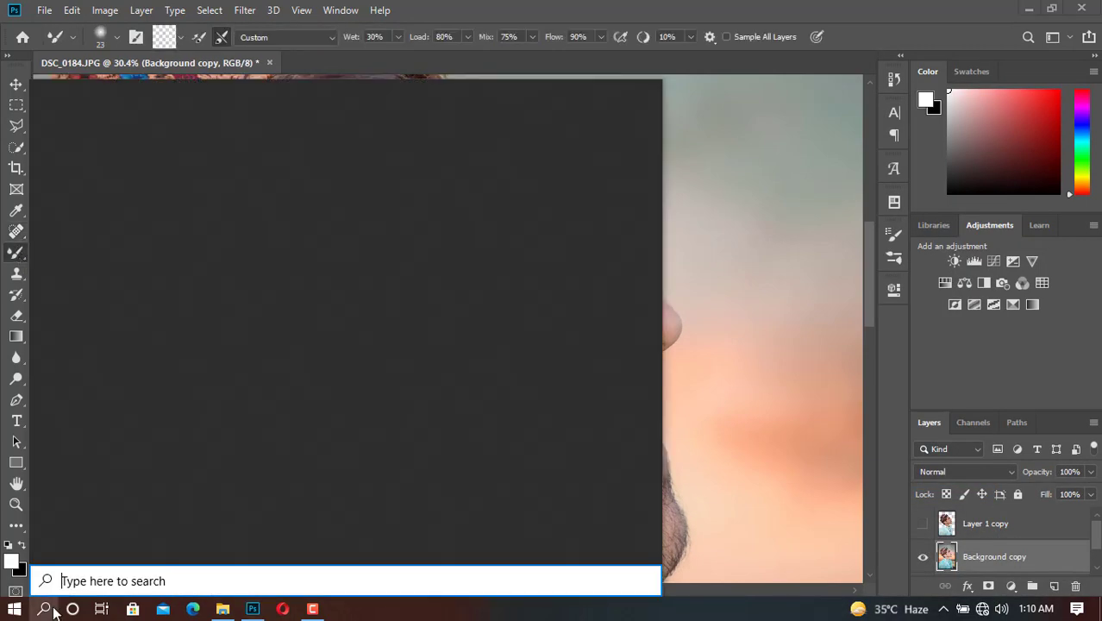
text(mag)
click(158, 172)
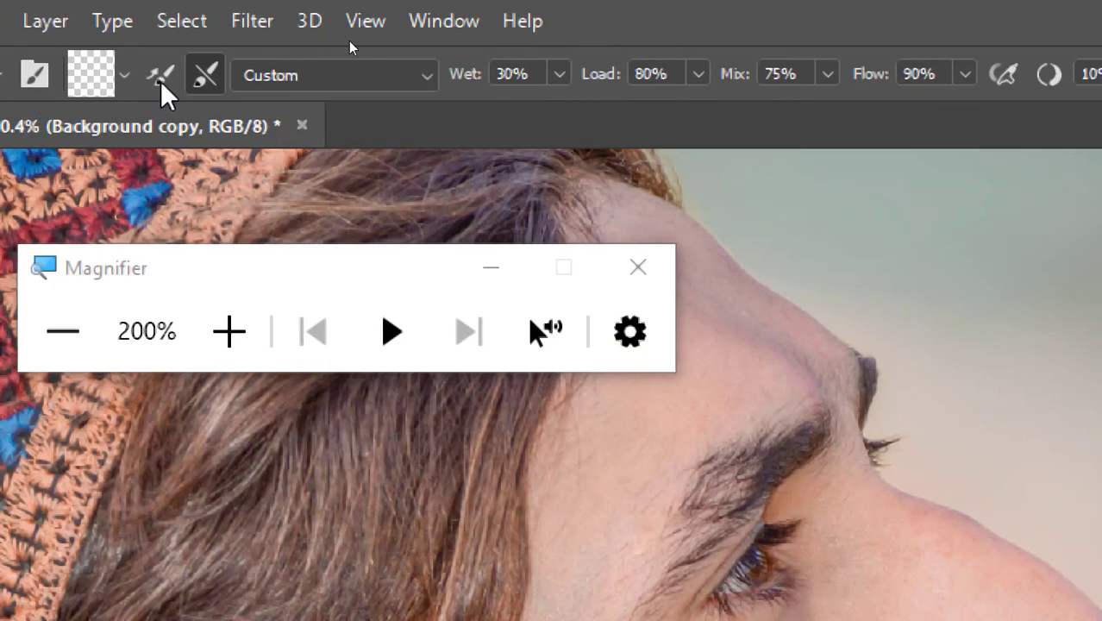
scroll(575, 237, up, 2)
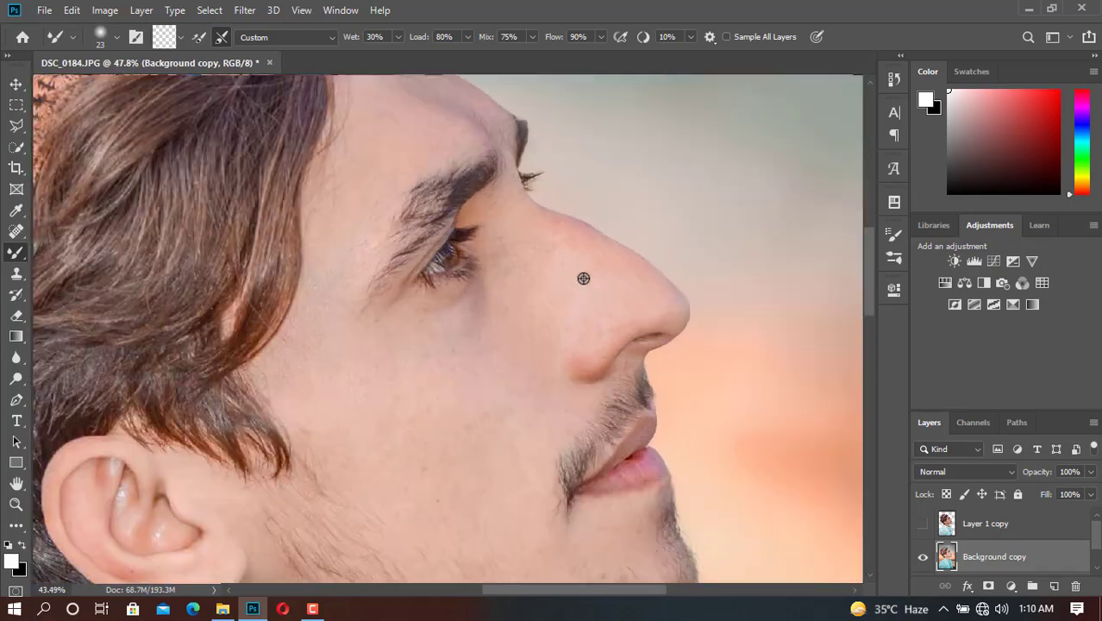
scroll(583, 277, up, 1)
- Check the Mixer Brush presets and zoom in on the nose and cheek
right_click(421, 363)
key(Escape)
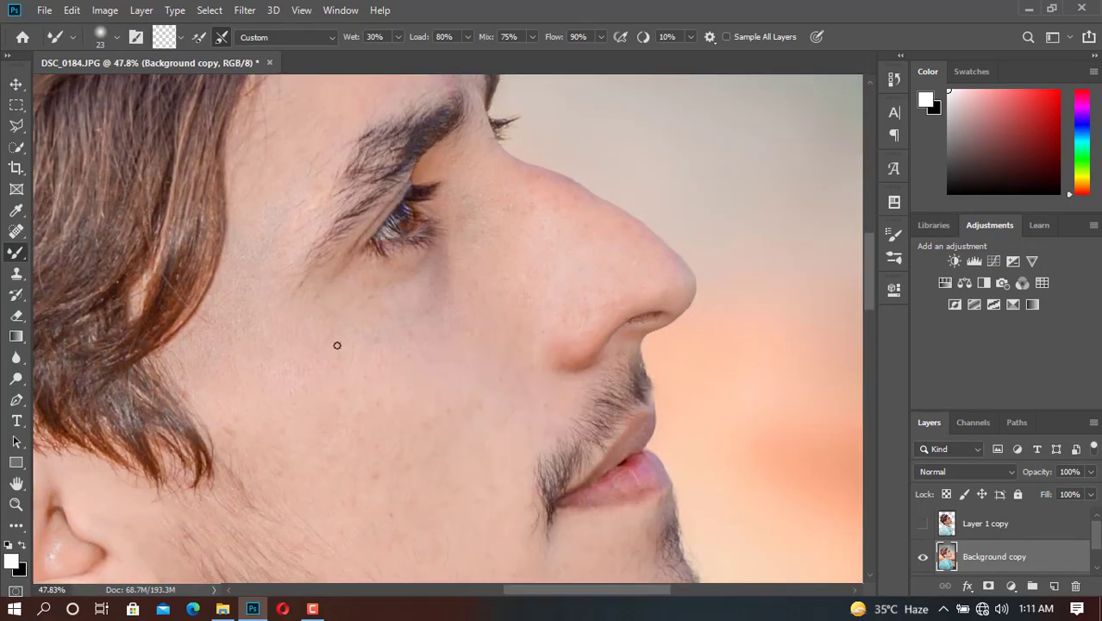
scroll(287, 257, up, 1)
scroll(419, 257, up, 1)
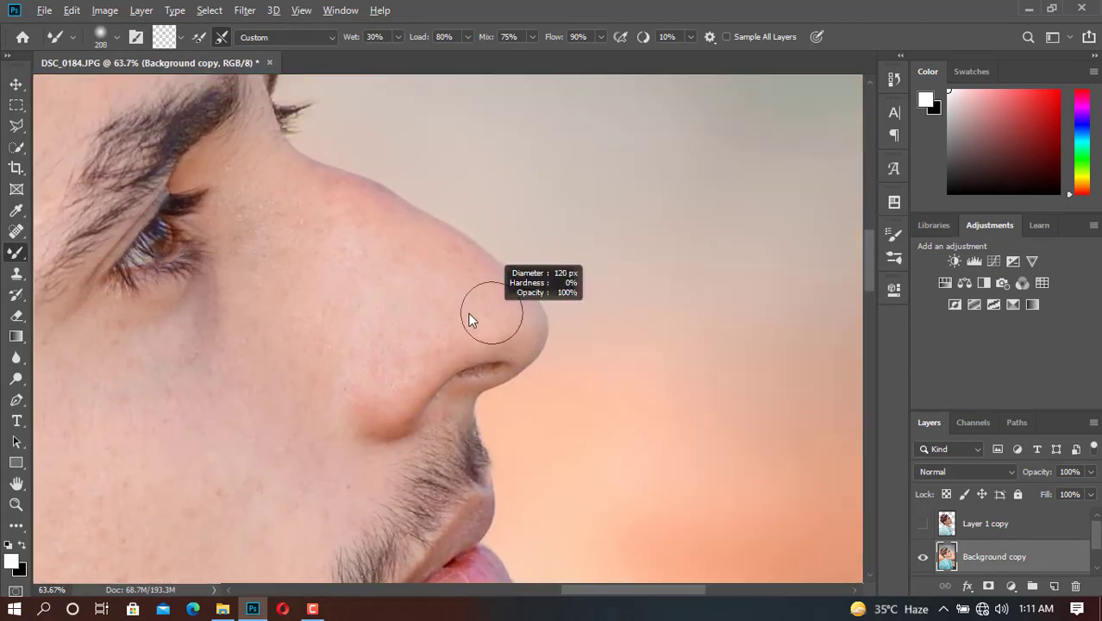
scroll(399, 360, up, 1)
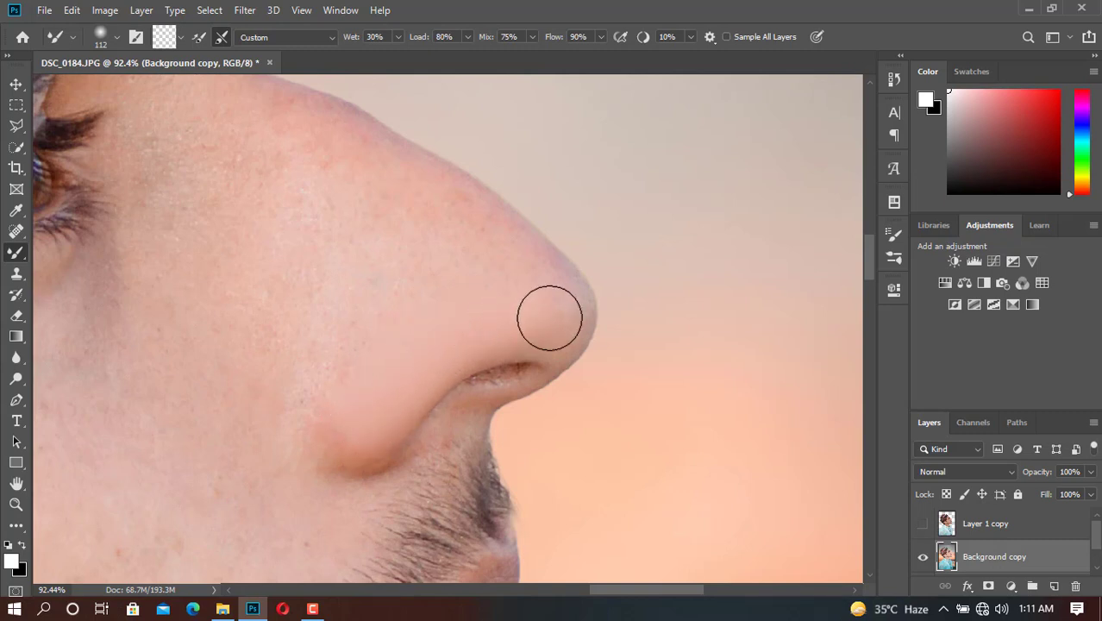
scroll(490, 281, up, 2)
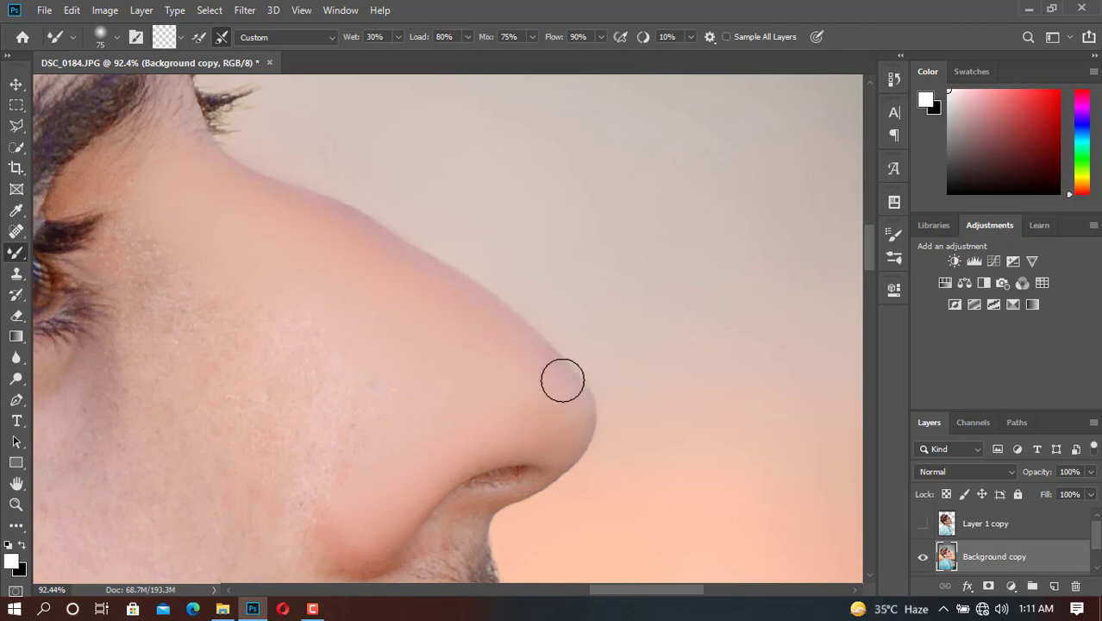
scroll(564, 421, down, 2)
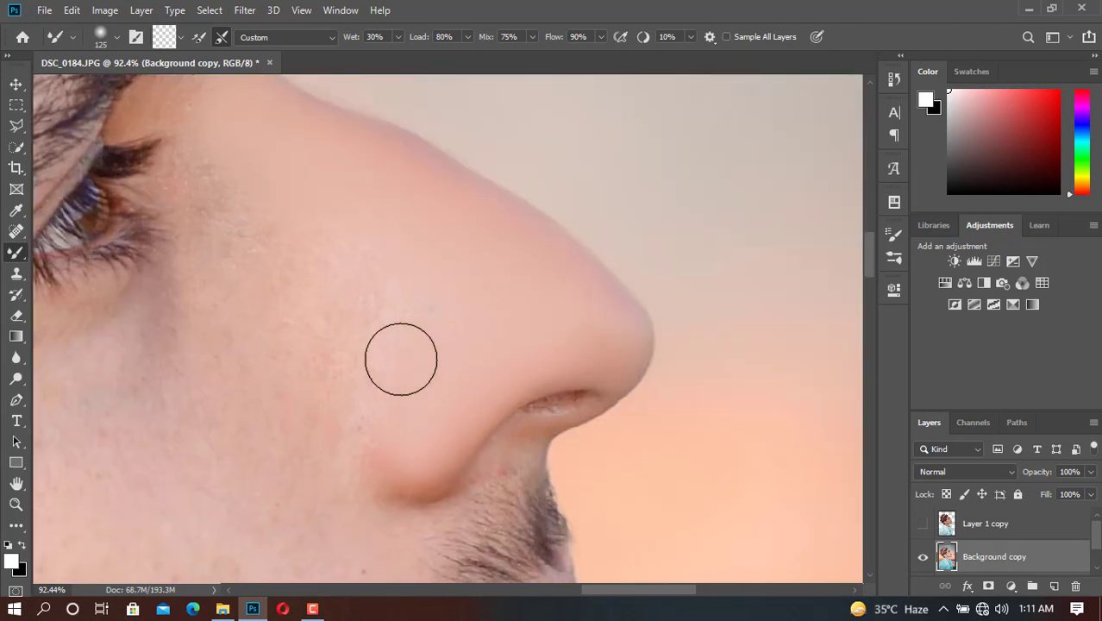
- Blend the cheek skin smoother with soft Mixer Brush strokes around the eye and lips
drag(287, 202, 252, 226)
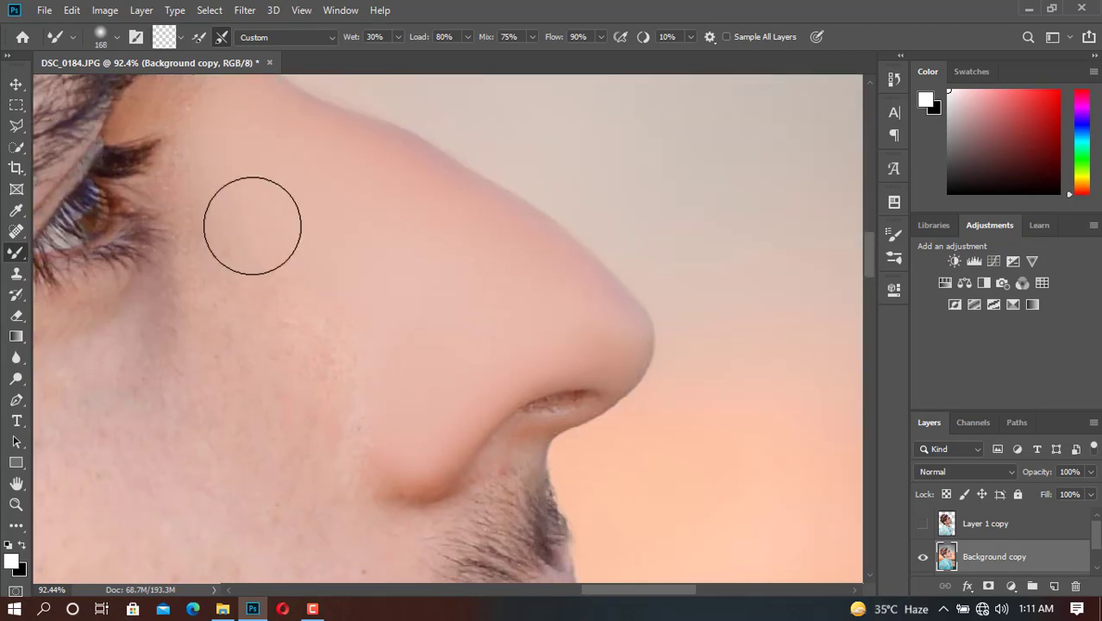
drag(277, 309, 315, 455)
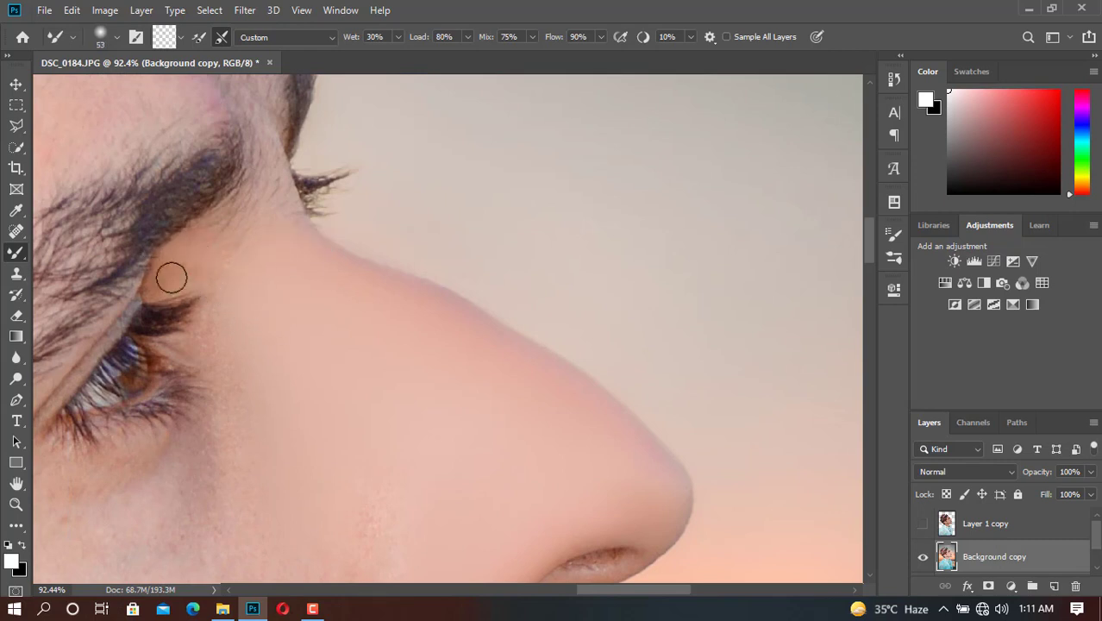
scroll(275, 230, down, 3)
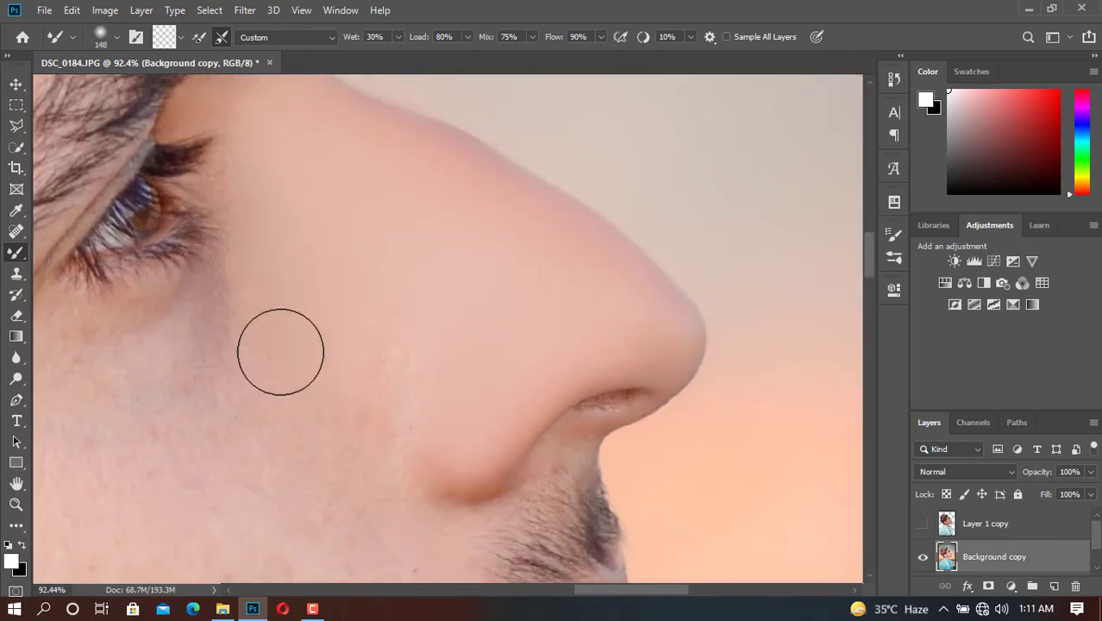
drag(420, 276, 334, 95)
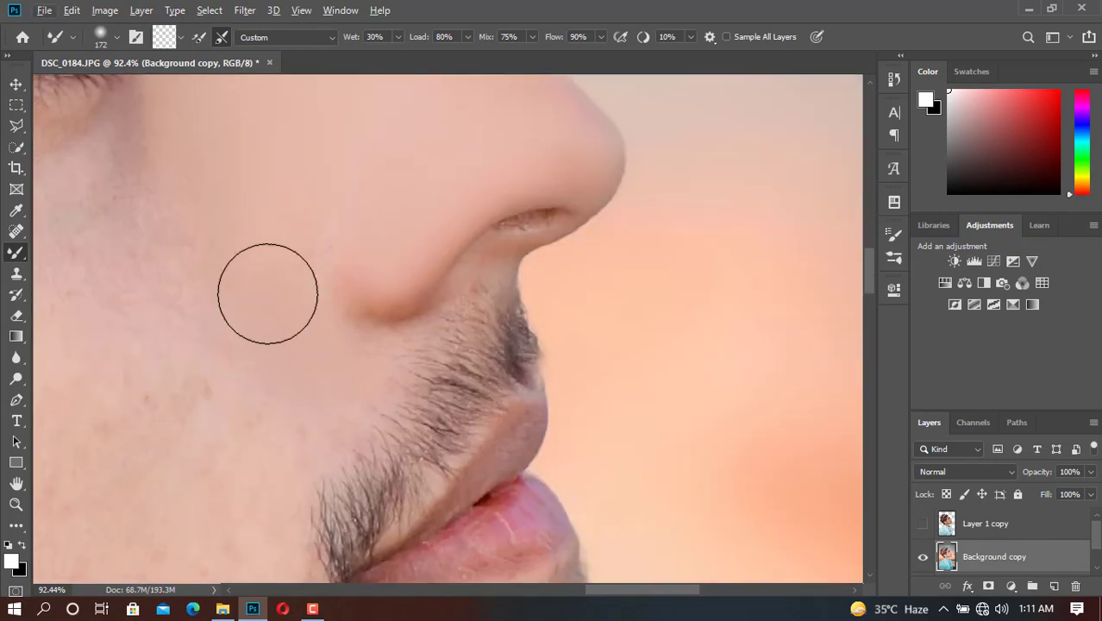
scroll(364, 249, down, 5)
scroll(369, 255, up, 3)
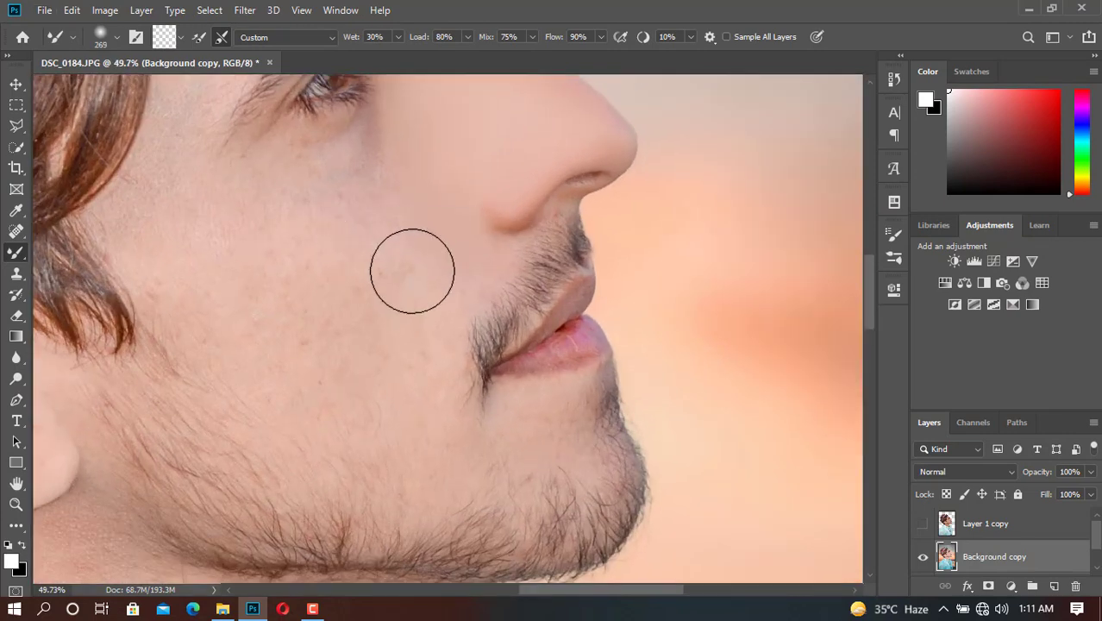
- Outline the cheek between lip, nostril and nose with the Polygonal Lasso
drag(211, 236, 273, 193)
key(l)
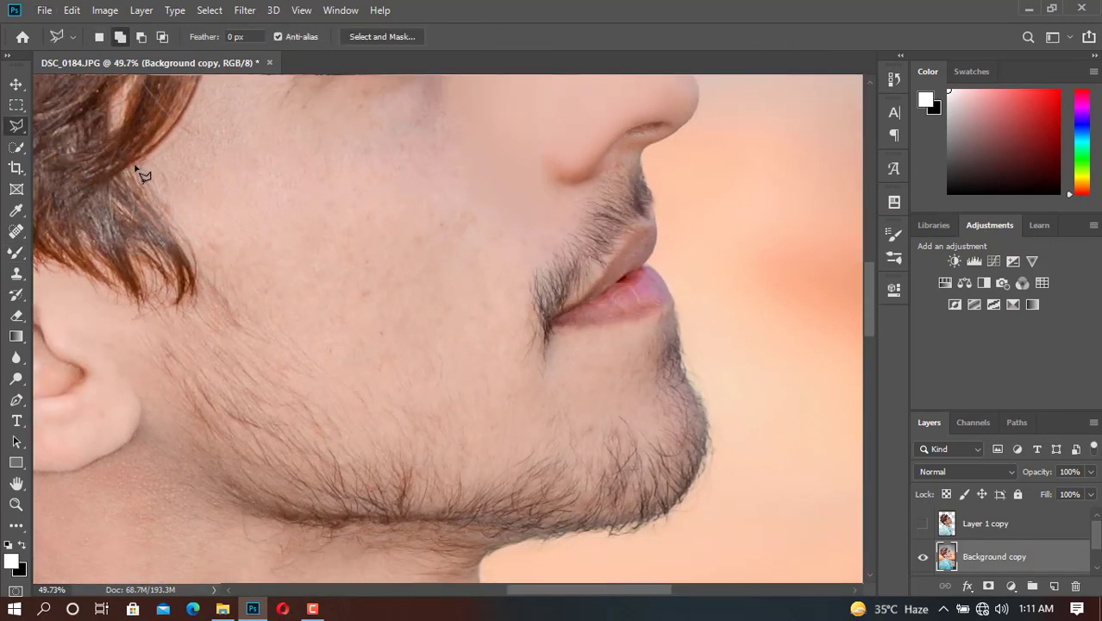
drag(256, 356, 207, 326)
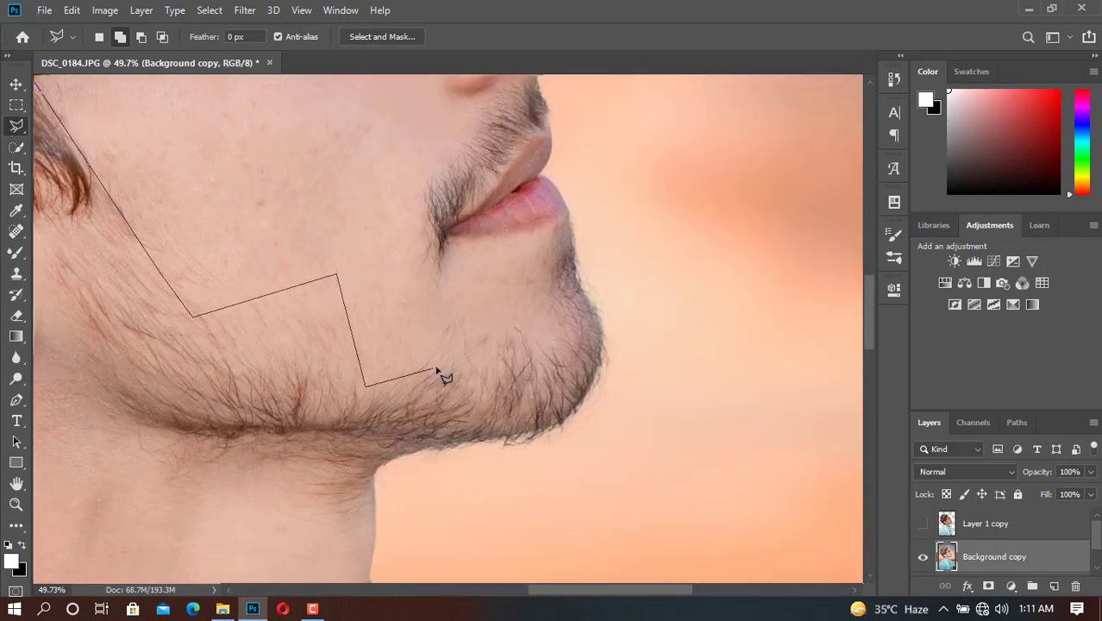
click(426, 186)
scroll(440, 233, up, 3)
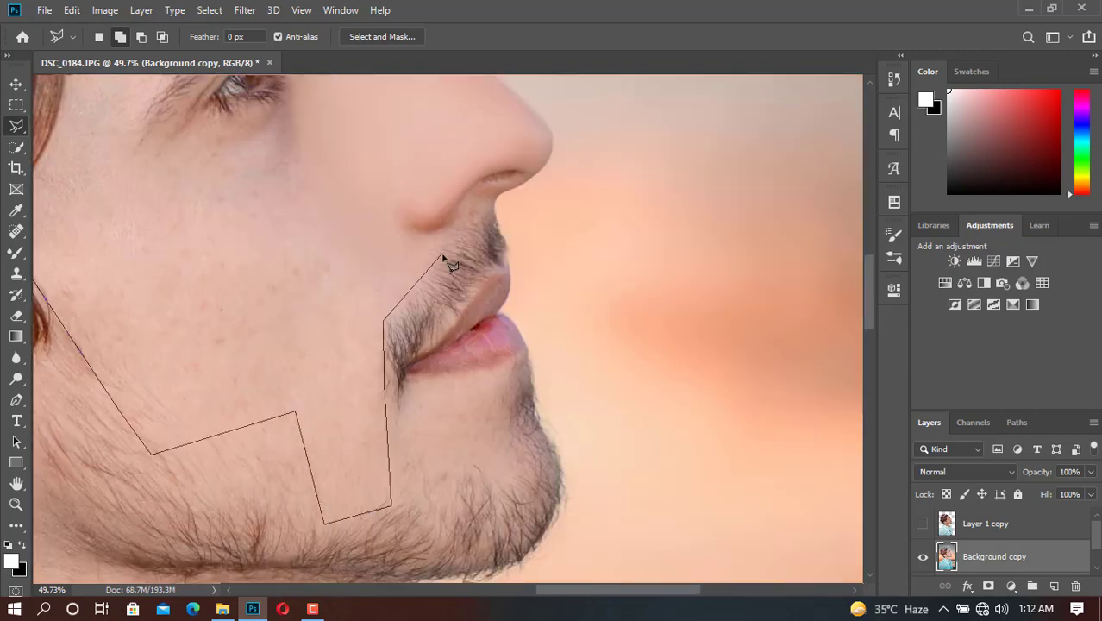
click(402, 221)
scroll(394, 233, up, 5)
click(441, 353)
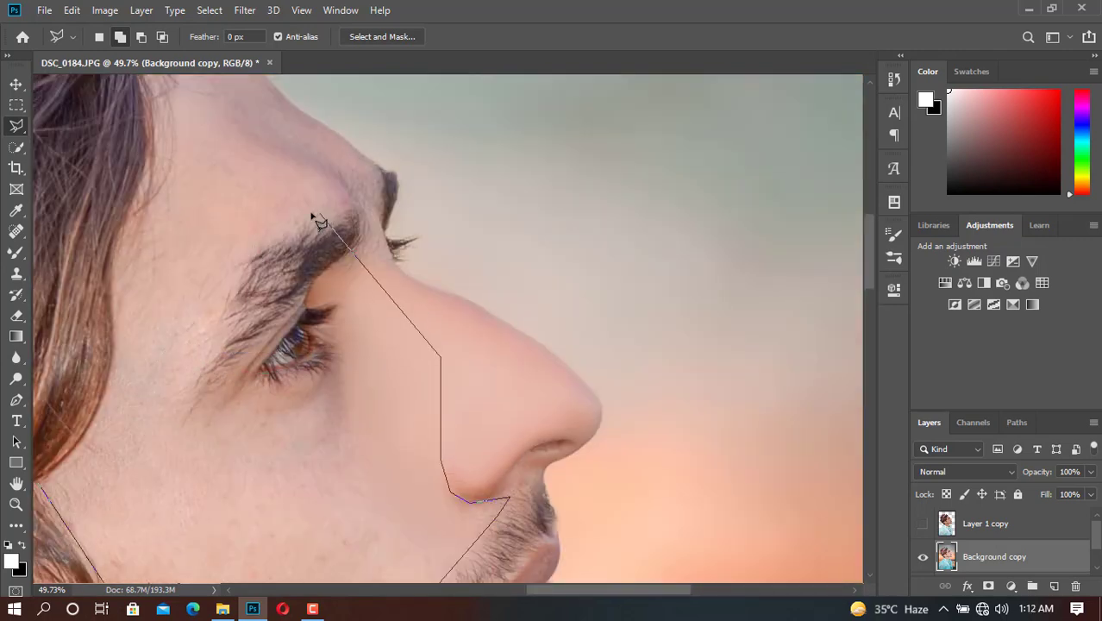
double_click(98, 431)
- Feather the cheek selection by 4 pixels
right_click(168, 153)
click(199, 187)
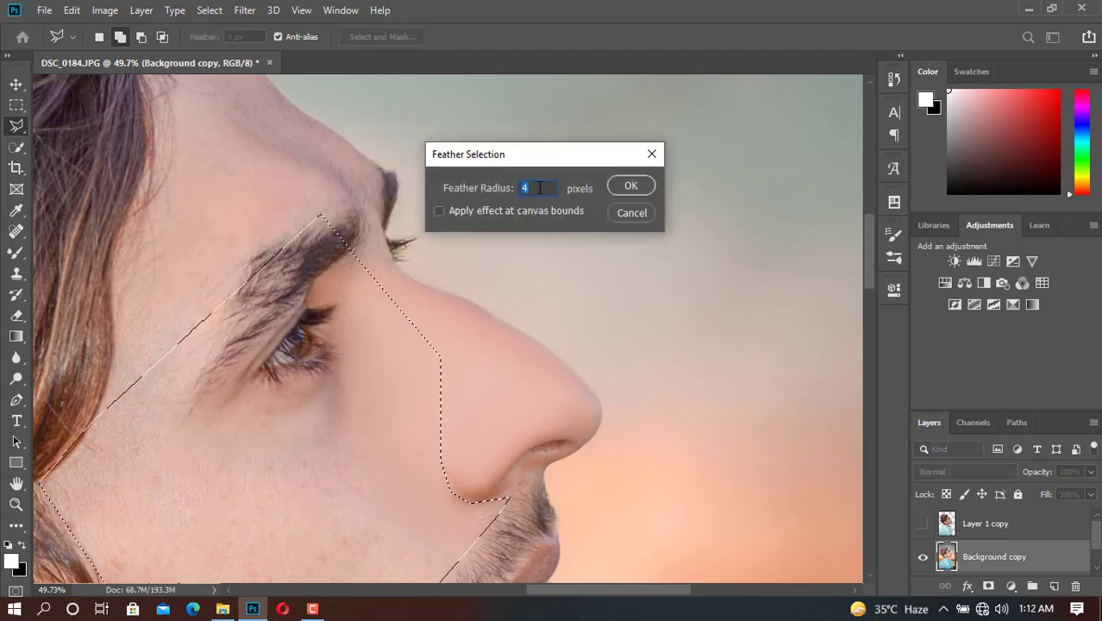
key(Return)
scroll(308, 357, down, 5)
- Switch back to the Mixer Brush and adjust its size over the cheek
key(b)
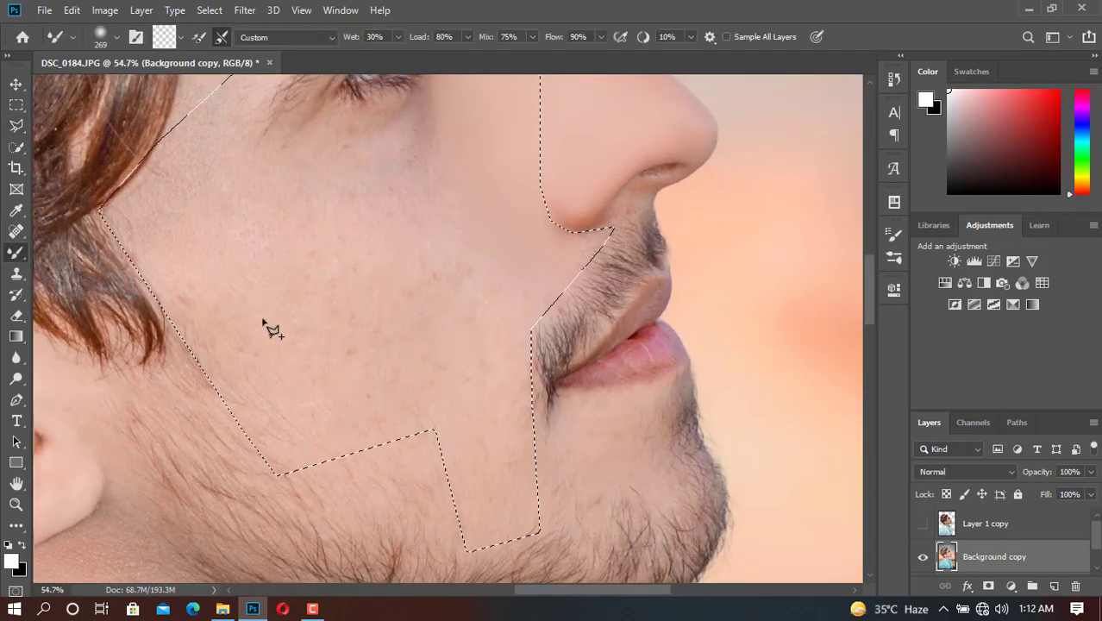
scroll(158, 268, up, 2)
drag(159, 268, 184, 256)
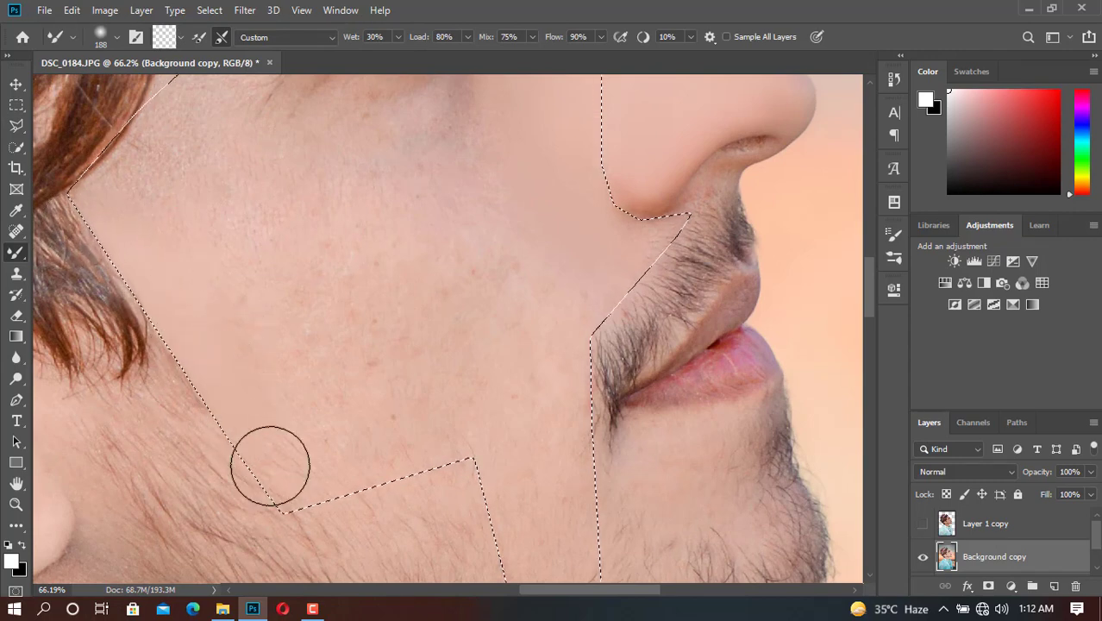
drag(271, 458, 286, 408)
mouse_move(519, 471)
mouse_down()
mouse_move(364, 332)
mouse_move(341, 332)
mouse_move(395, 384)
mouse_up()
scroll(276, 246, up, 3)
scroll(352, 360, up, 3)
scroll(308, 419, up, 3)
- Blend the cheek skin under the eye inside the feathered selection
mouse_move(308, 419)
mouse_down()
mouse_move(209, 450)
mouse_move(464, 447)
mouse_move(217, 352)
mouse_move(401, 352)
mouse_up()
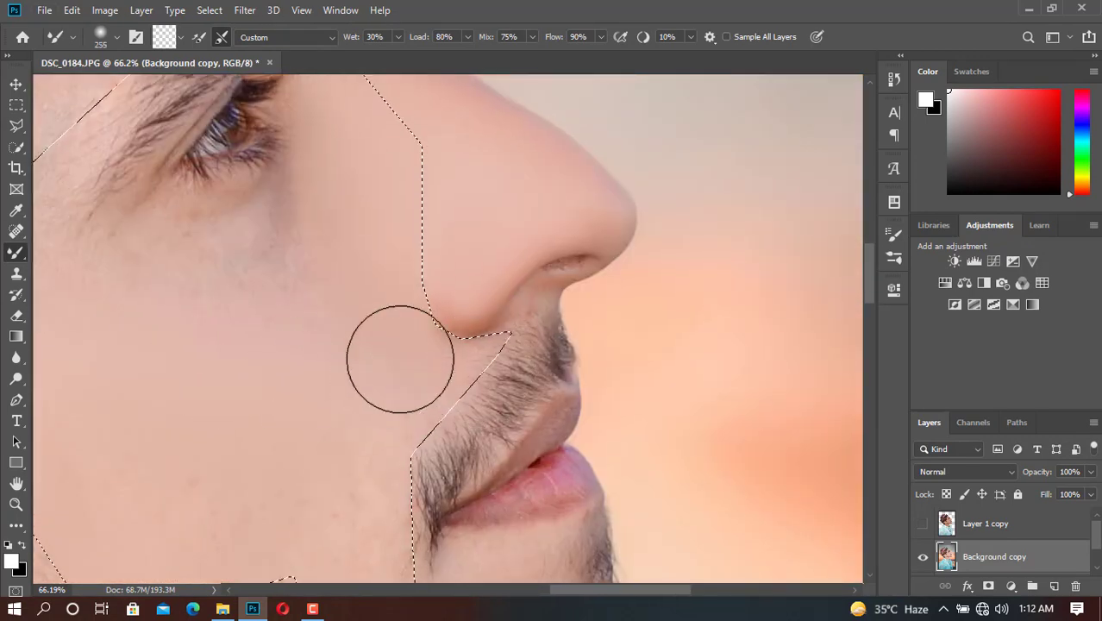
scroll(367, 341, down, 2)
scroll(318, 344, down, 2)
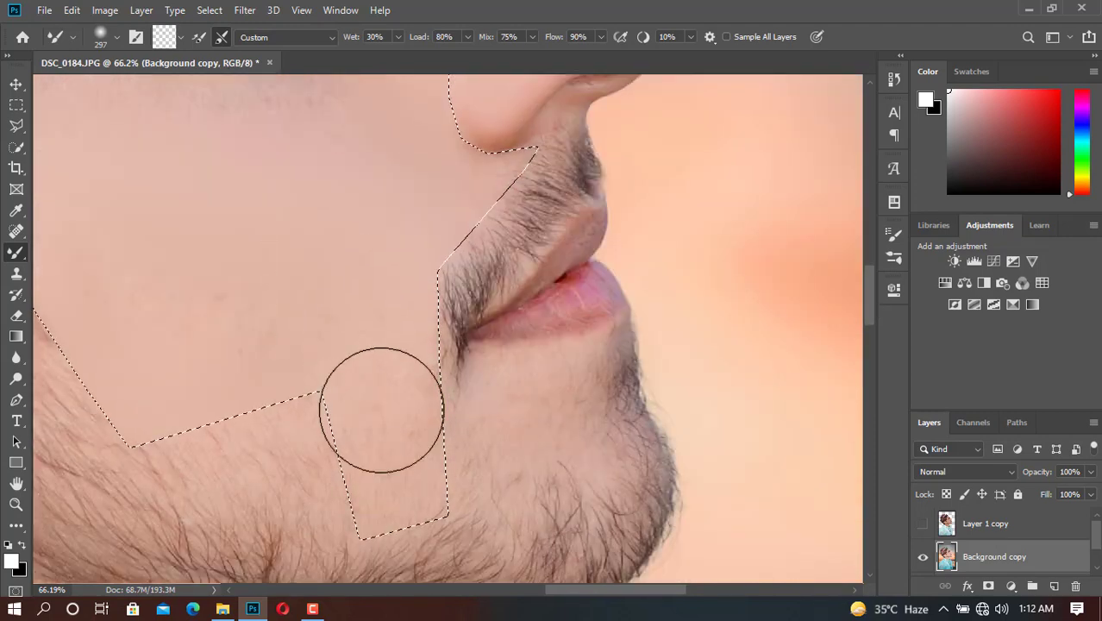
scroll(266, 383, up, 2)
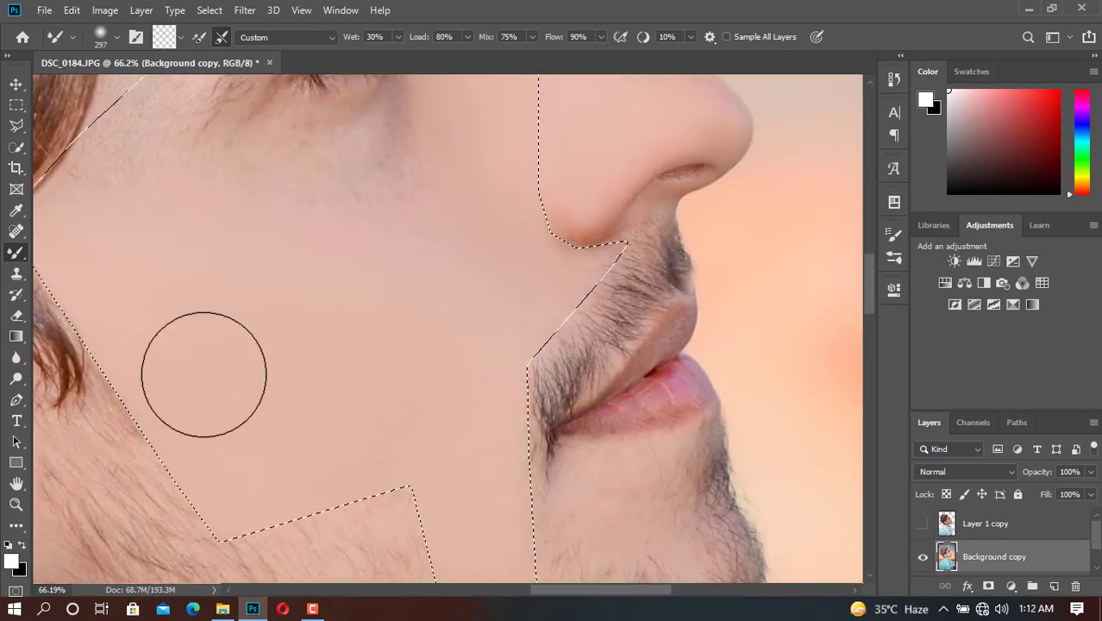
scroll(351, 400, up, 2)
drag(351, 400, 274, 388)
drag(254, 344, 192, 347)
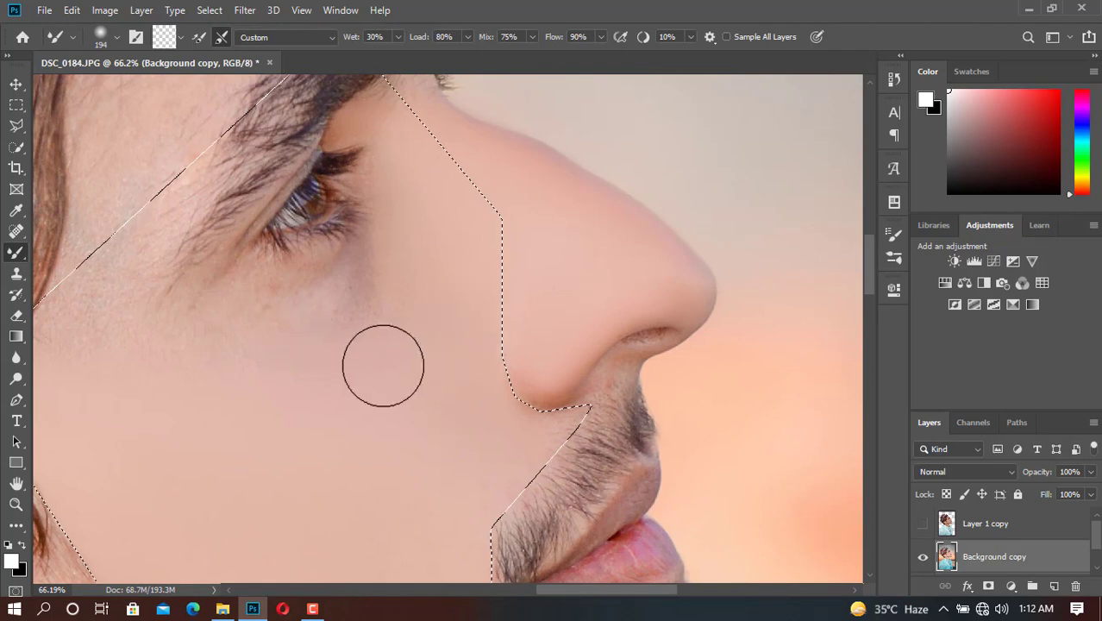
scroll(191, 346, left, 2)
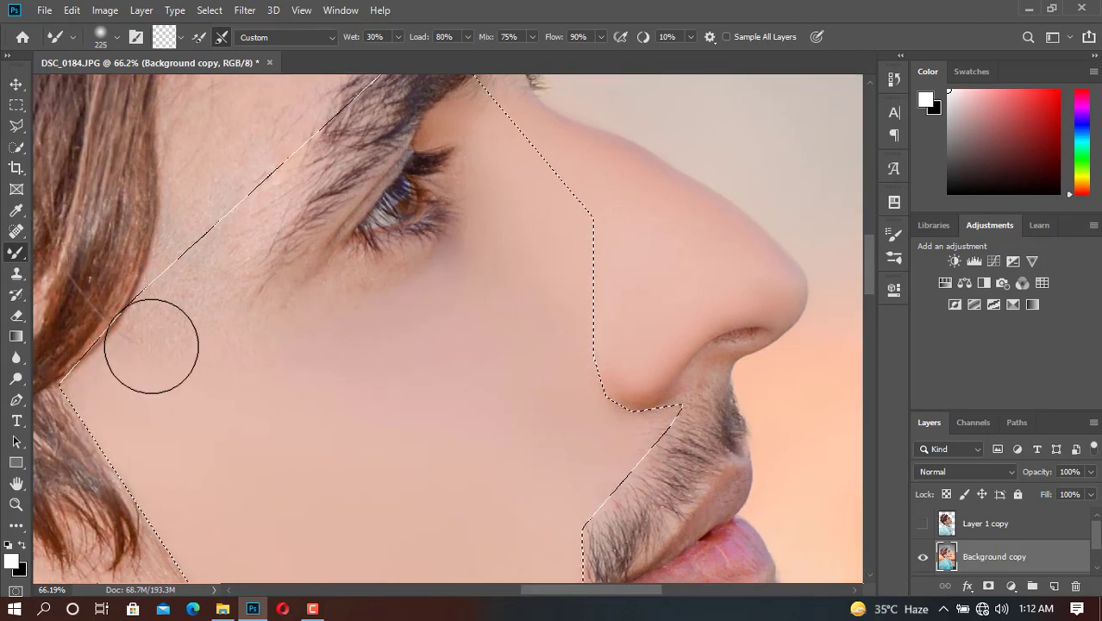
- Deselect the cheek area with Ctrl+D
key(ctrl+d)
scroll(429, 361, down, 5)
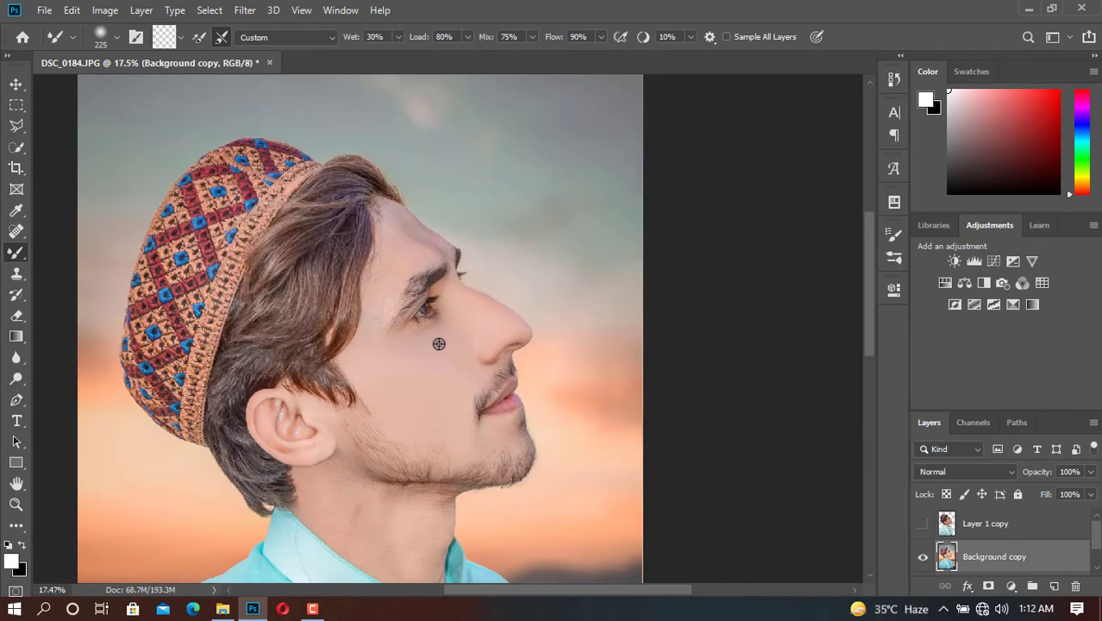
scroll(437, 347, down, 2)
scroll(502, 387, down, 1)
scroll(576, 234, up, 5)
- Outline the patch below the lower lip and feather the selection
scroll(501, 289, up, 3)
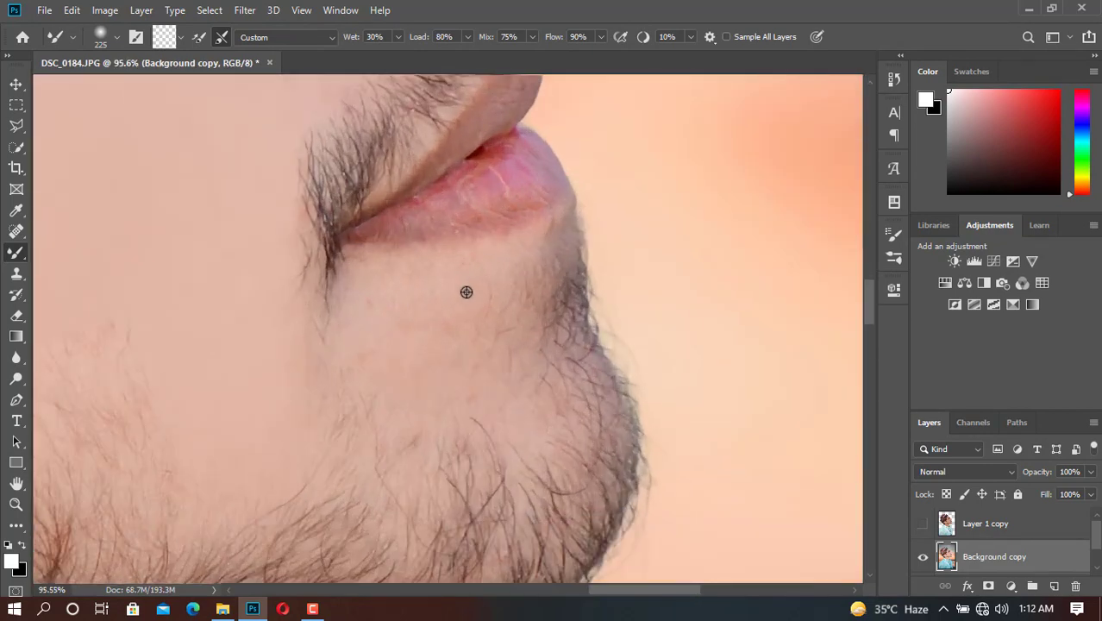
key(l)
scroll(363, 285, up, 1)
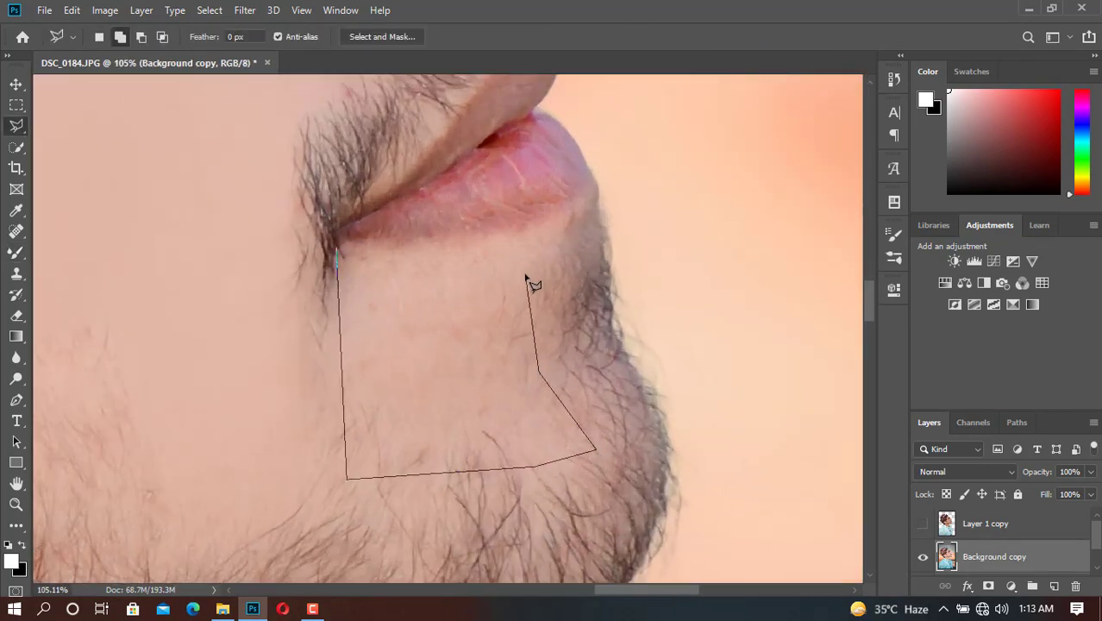
click(337, 250)
right_click(459, 76)
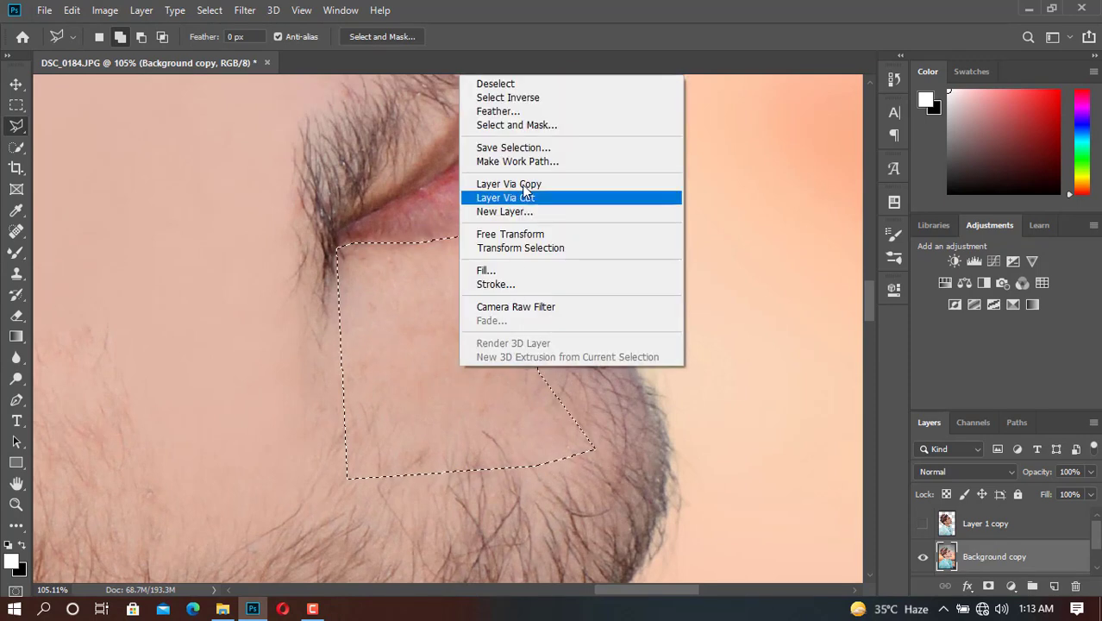
click(513, 109)
click(635, 187)
- Blend the skin under the lower lip with the Mixer Brush, then deselect
key(b)
key(bracketleft)
key(bracketleft)
key(bracketleft)
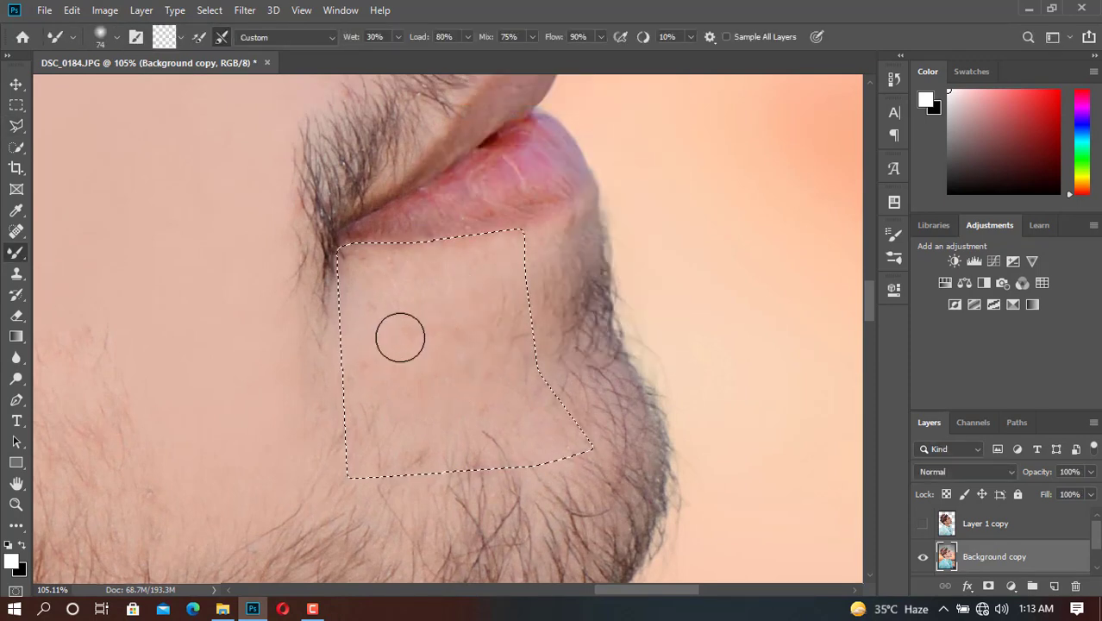
key(bracketright)
key(bracketright)
key(bracketright)
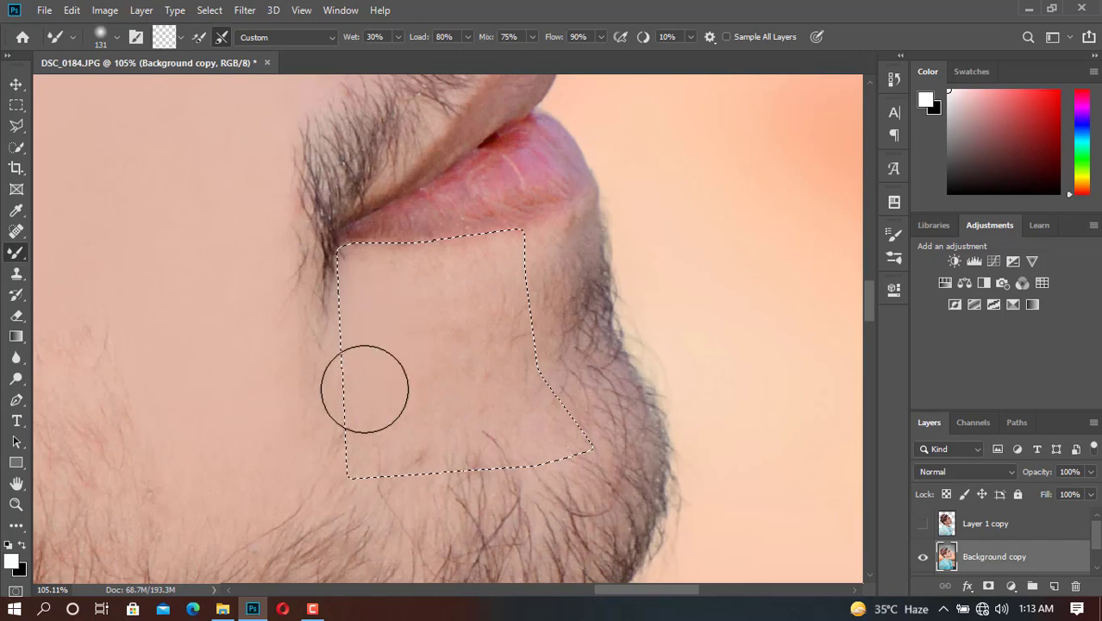
drag(477, 430, 424, 412)
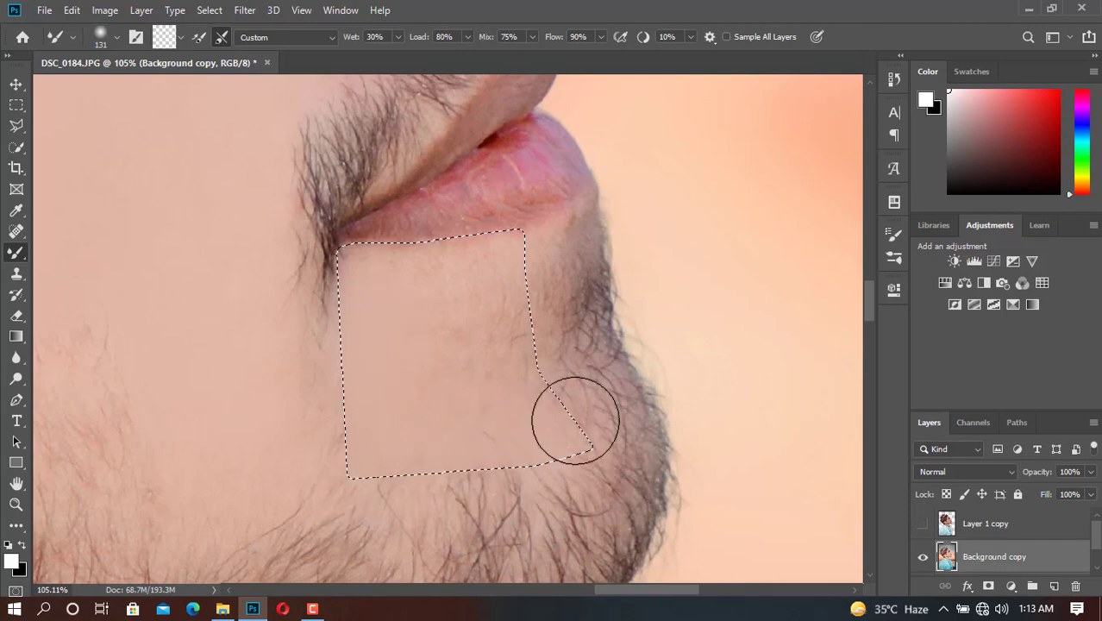
mouse_move(575, 420)
mouse_down()
mouse_move(504, 347)
mouse_move(506, 284)
mouse_up()
drag(470, 336, 417, 278)
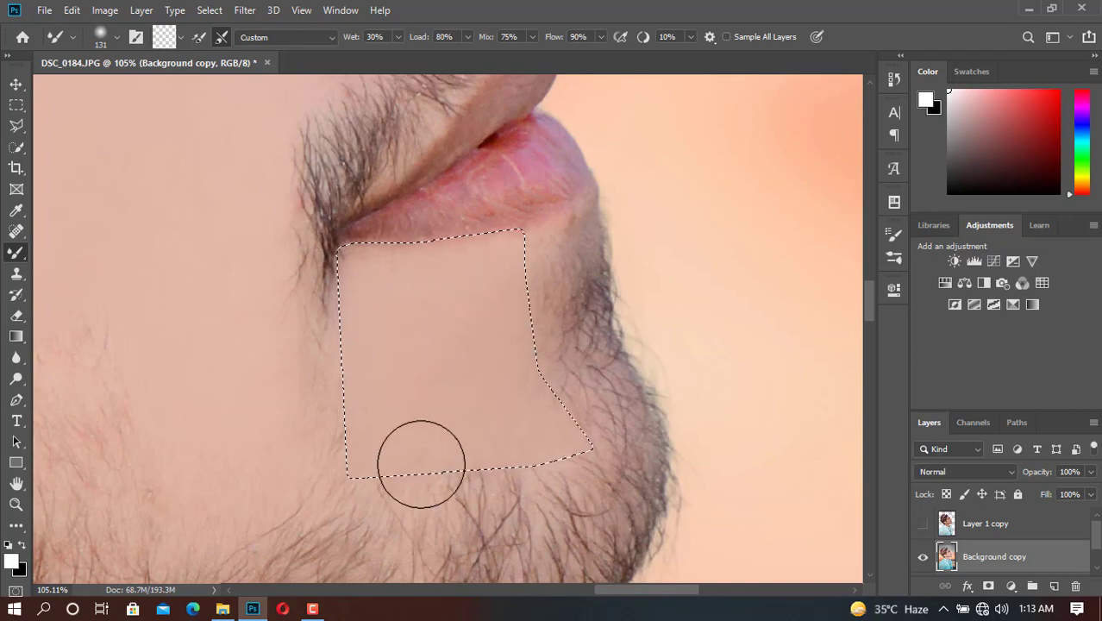
key(ctrl+d)
scroll(518, 379, down, 3)
- Quick-select the forehead and cheek skin and feather the selection 4 pixels
scroll(524, 345, down, 2)
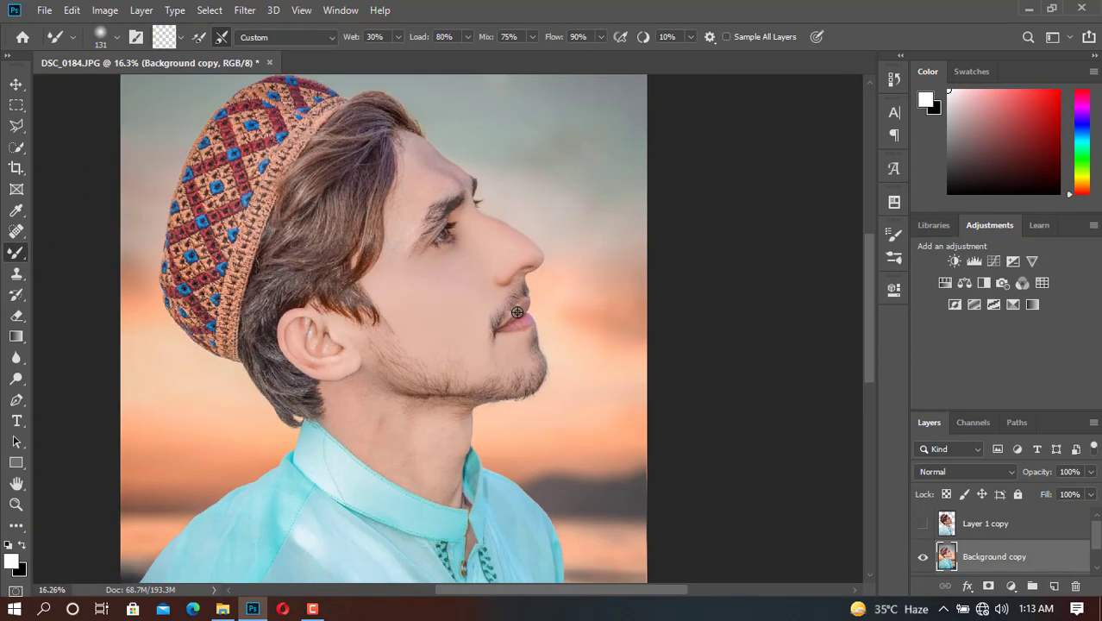
scroll(448, 234, up, 2)
scroll(428, 331, up, 2)
key(w)
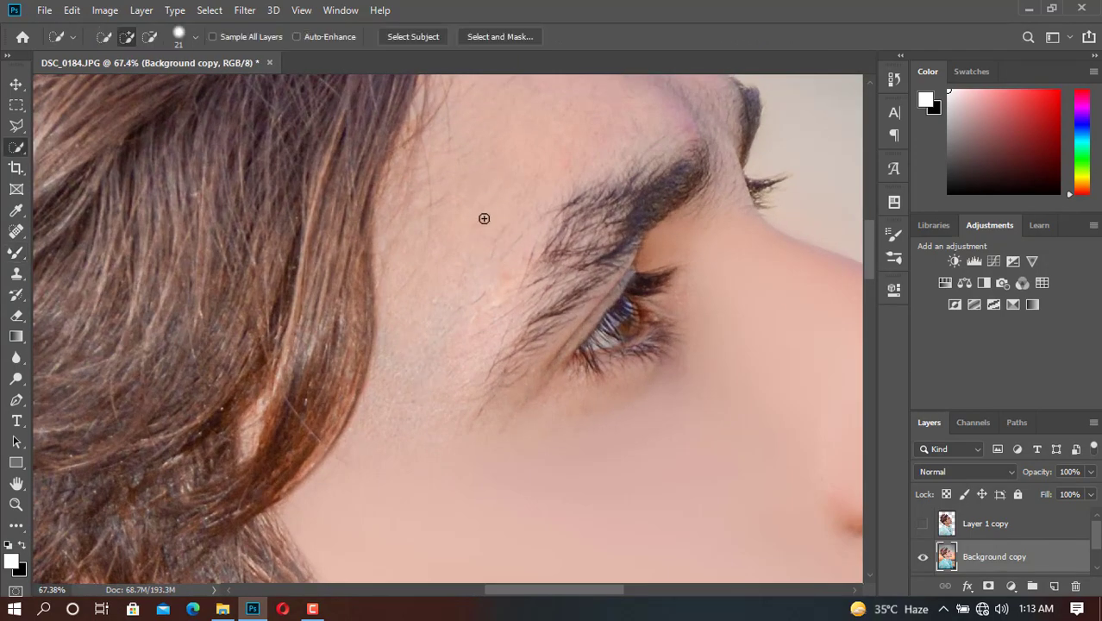
mouse_move(482, 216)
mouse_down()
mouse_move(467, 371)
mouse_move(394, 582)
mouse_move(501, 501)
mouse_move(568, 423)
mouse_up()
right_click(525, 384)
click(563, 123)
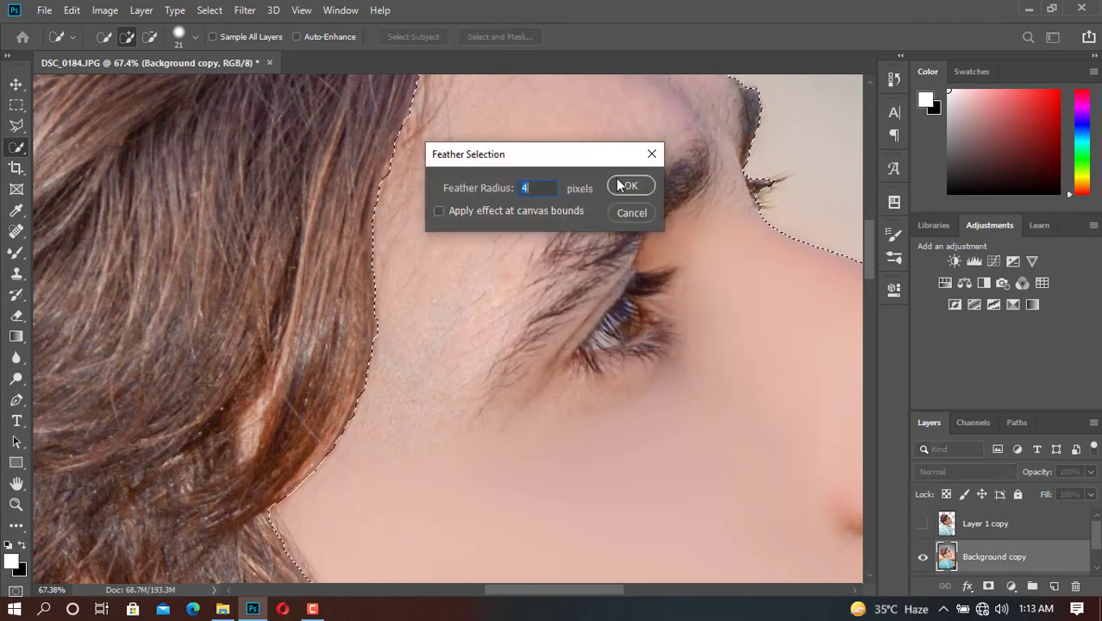
click(633, 183)
- Smooth the nose bridge and brow skin with the Mixer Brush
key(b)
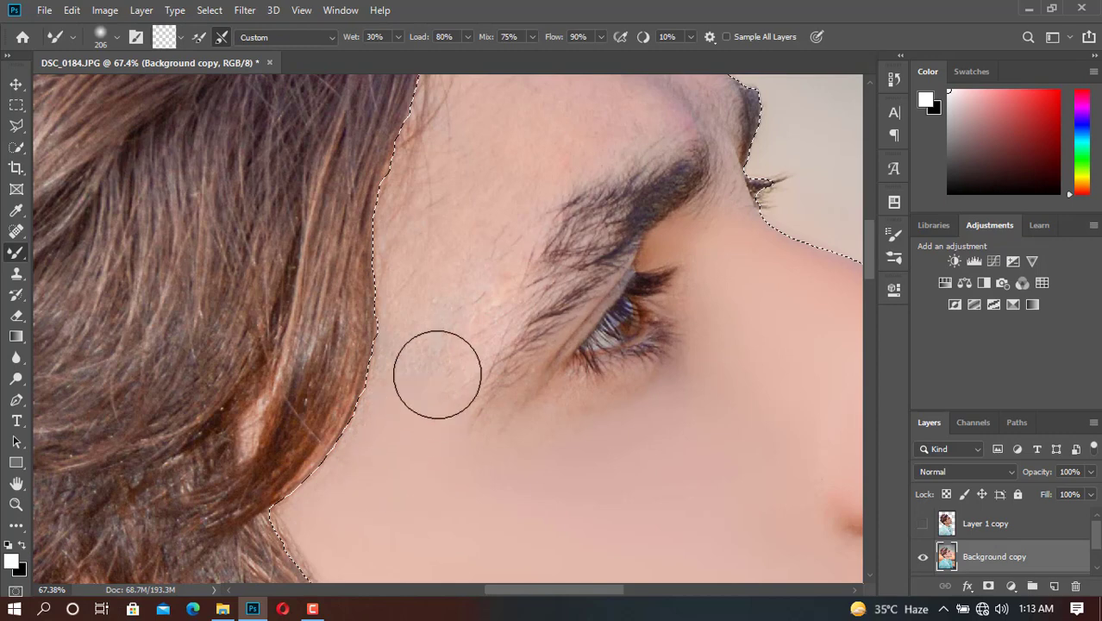
drag(439, 320, 406, 406)
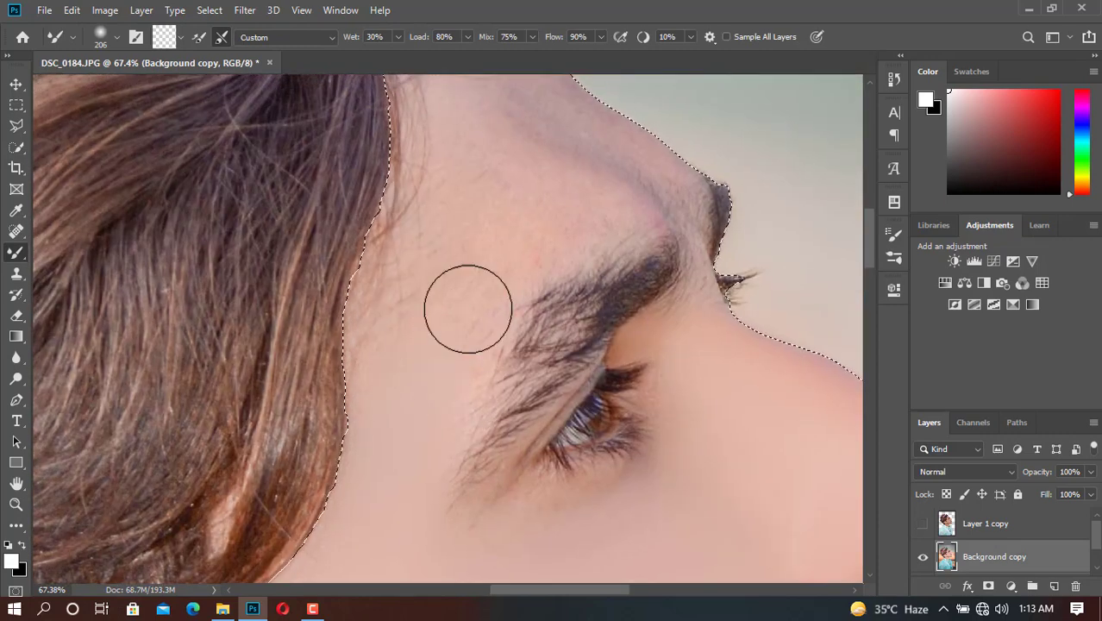
drag(426, 348, 394, 443)
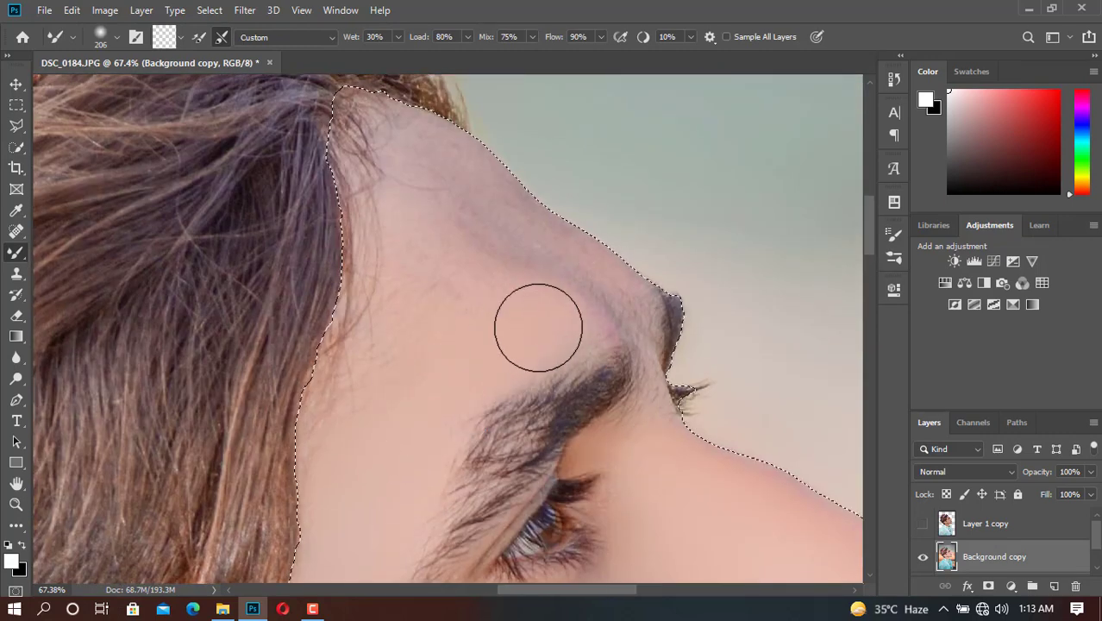
drag(539, 328, 469, 439)
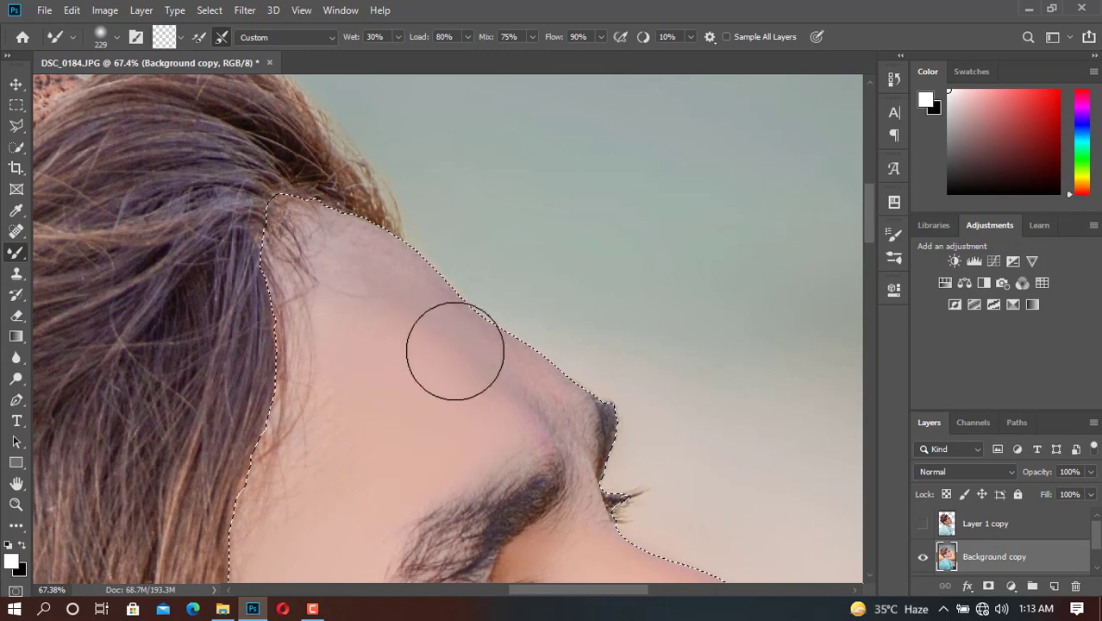
mouse_move(455, 350)
mouse_down()
mouse_move(511, 411)
mouse_move(519, 405)
mouse_move(426, 349)
mouse_up()
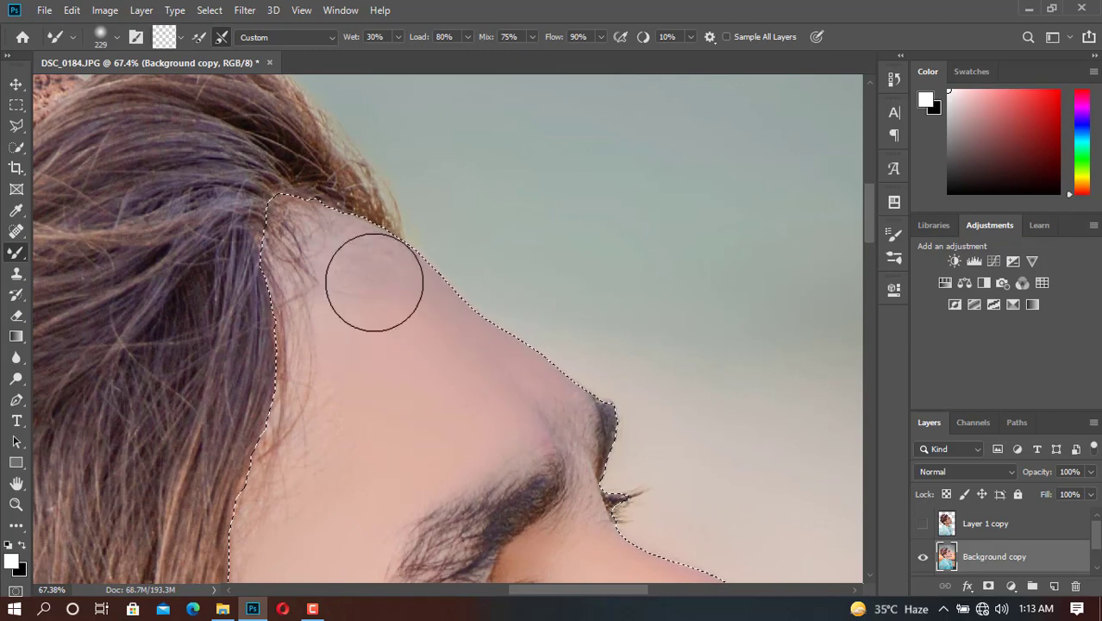
drag(352, 256, 355, 287)
drag(374, 335, 352, 345)
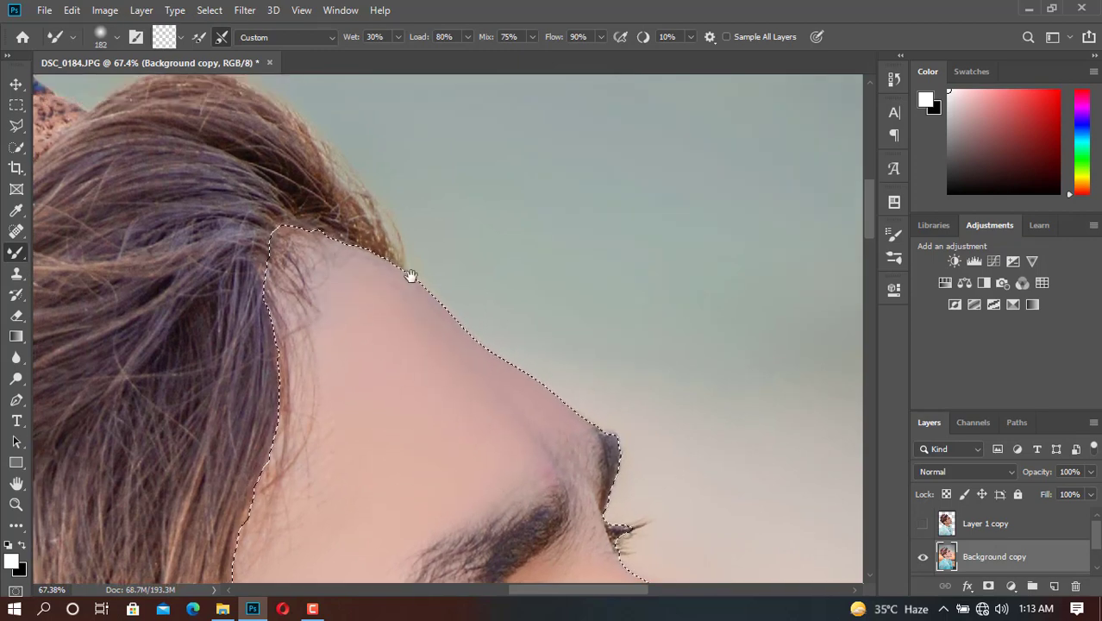
- Shrink the brush and keep blending around the brow, eye and nose
drag(411, 277, 438, 147)
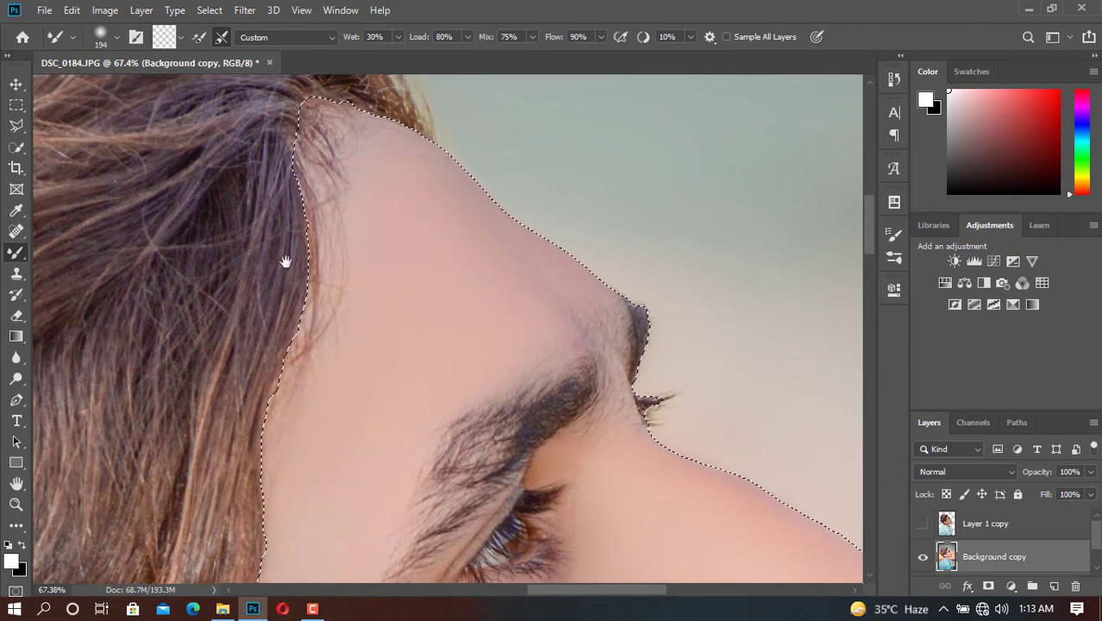
drag(592, 307, 393, 256)
drag(385, 345, 423, 397)
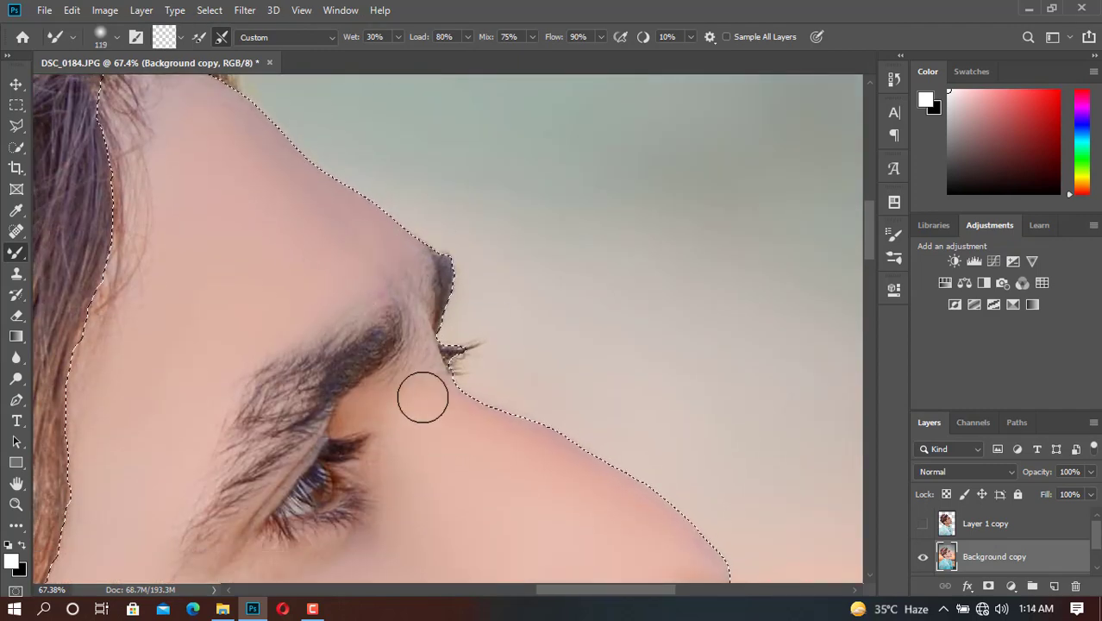
drag(386, 174, 267, 360)
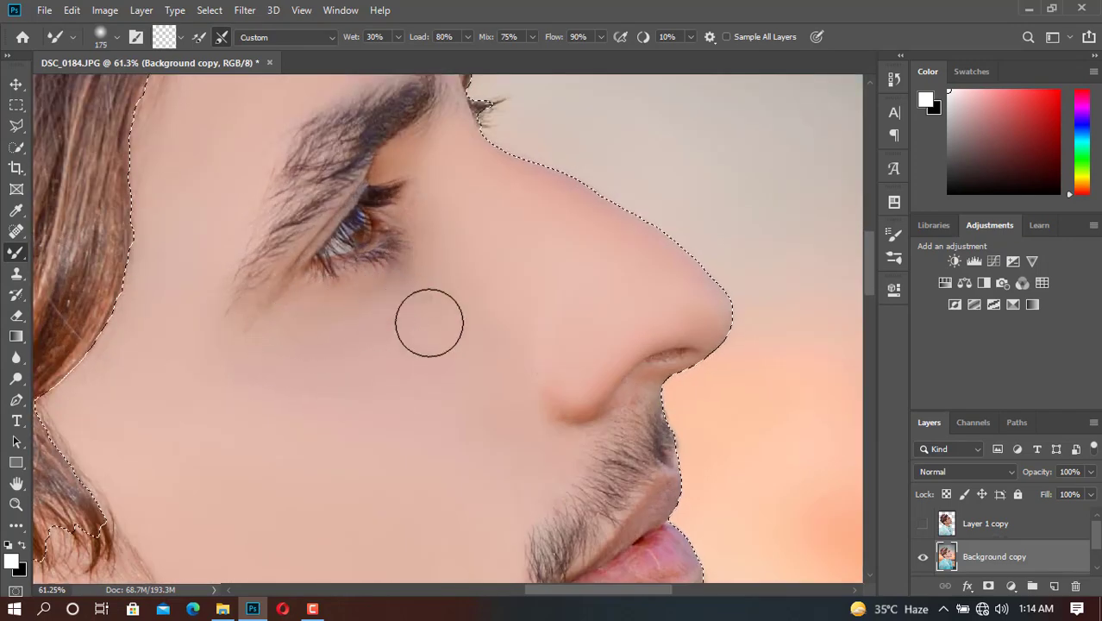
scroll(409, 320, down, 3)
scroll(420, 424, down, 3)
scroll(420, 423, up, 2)
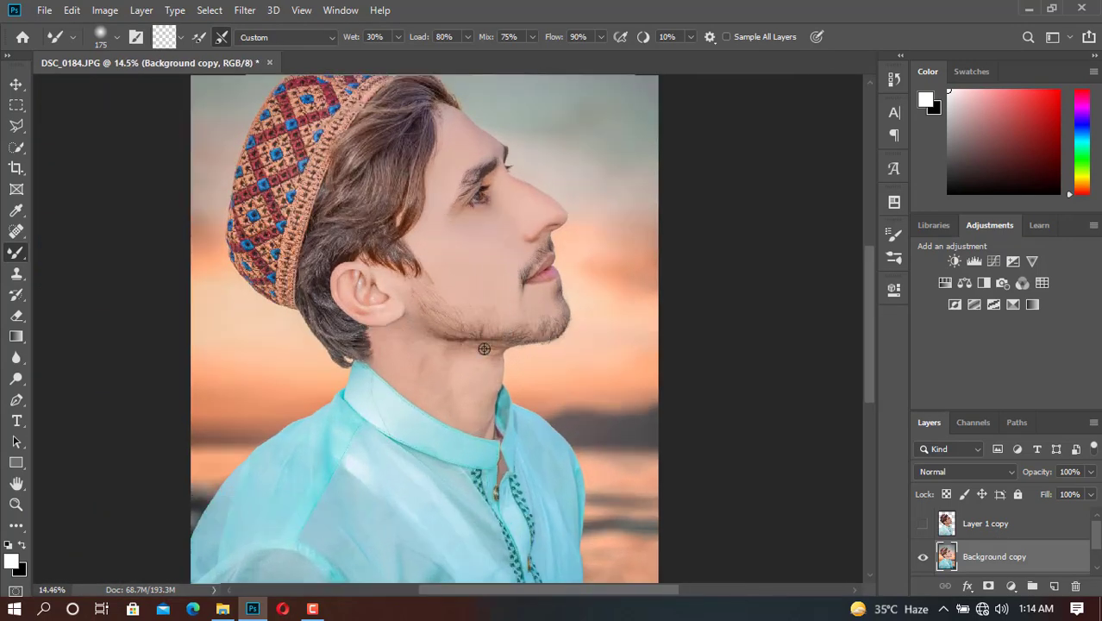
scroll(359, 370, up, 2)
- Quick-select the neck skin and trim the selection with the Polygonal Lasso
scroll(307, 324, up, 1)
key(w)
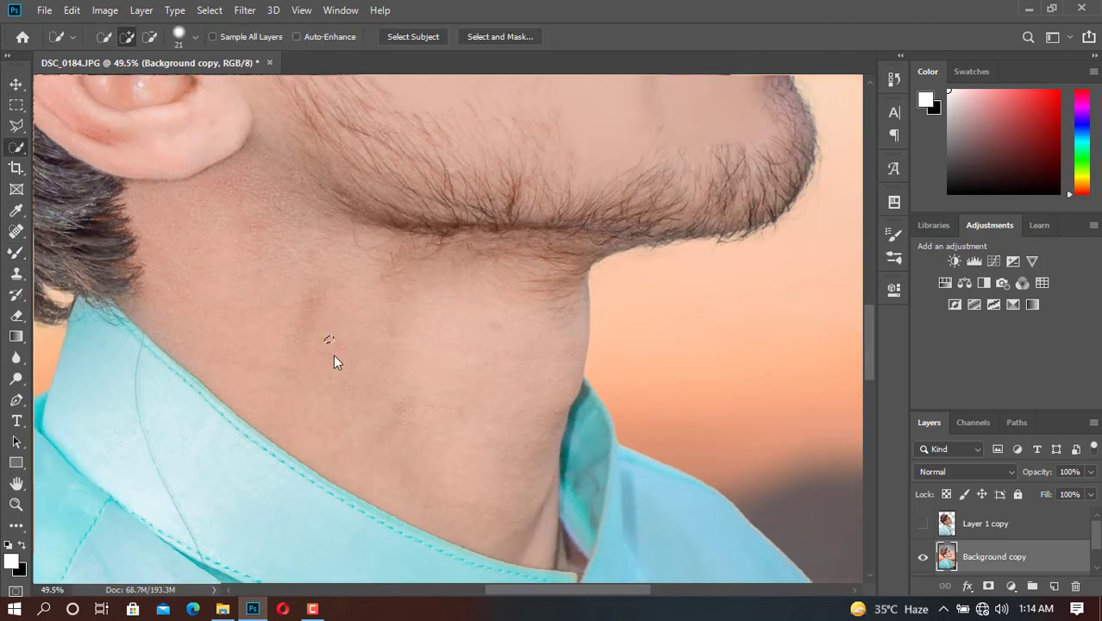
drag(363, 349, 359, 358)
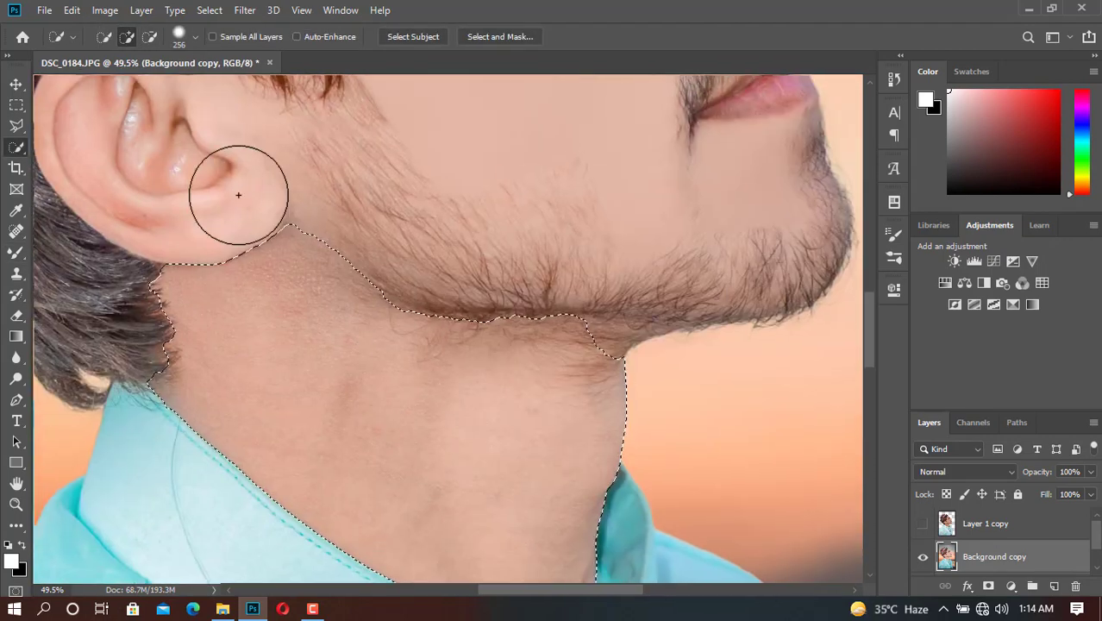
scroll(320, 341, up, 1)
key(l)
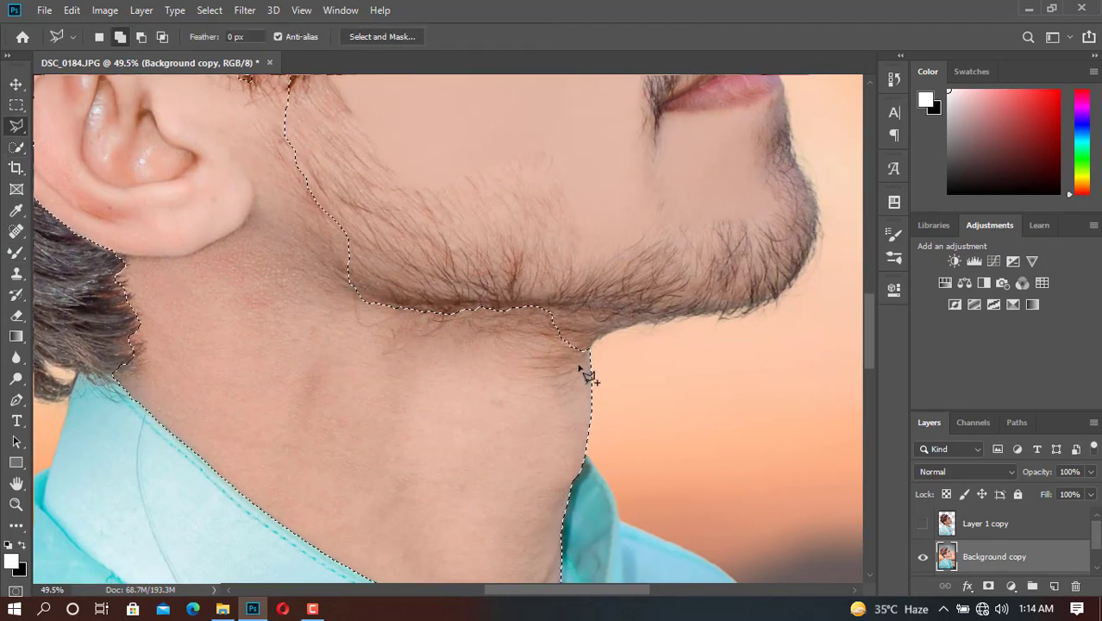
scroll(587, 373, up, 1)
scroll(588, 357, up, 1)
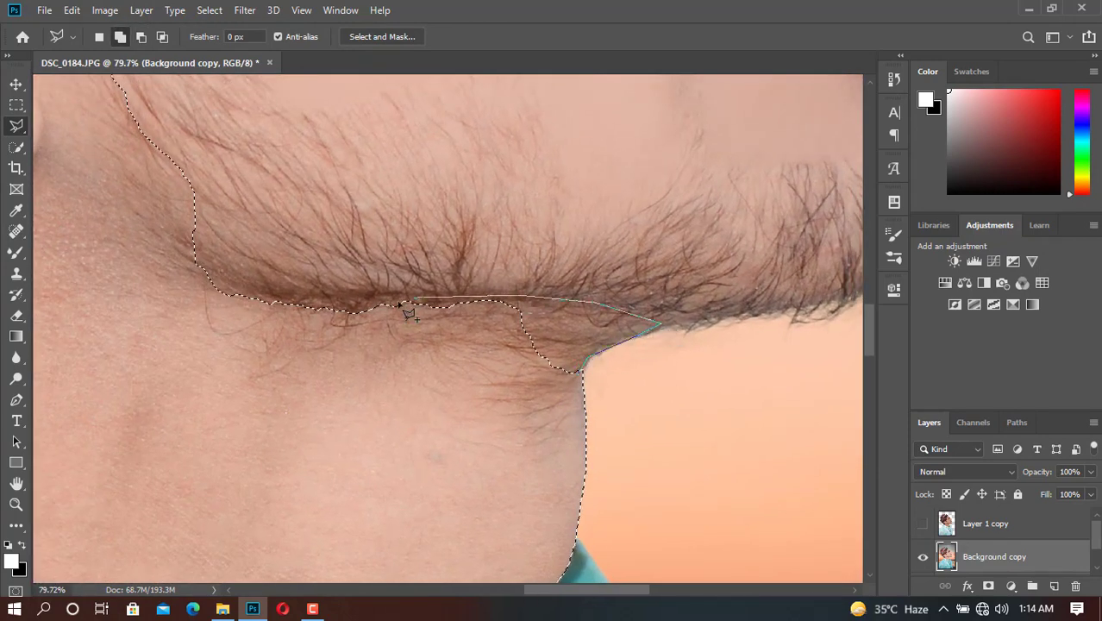
double_click(192, 473)
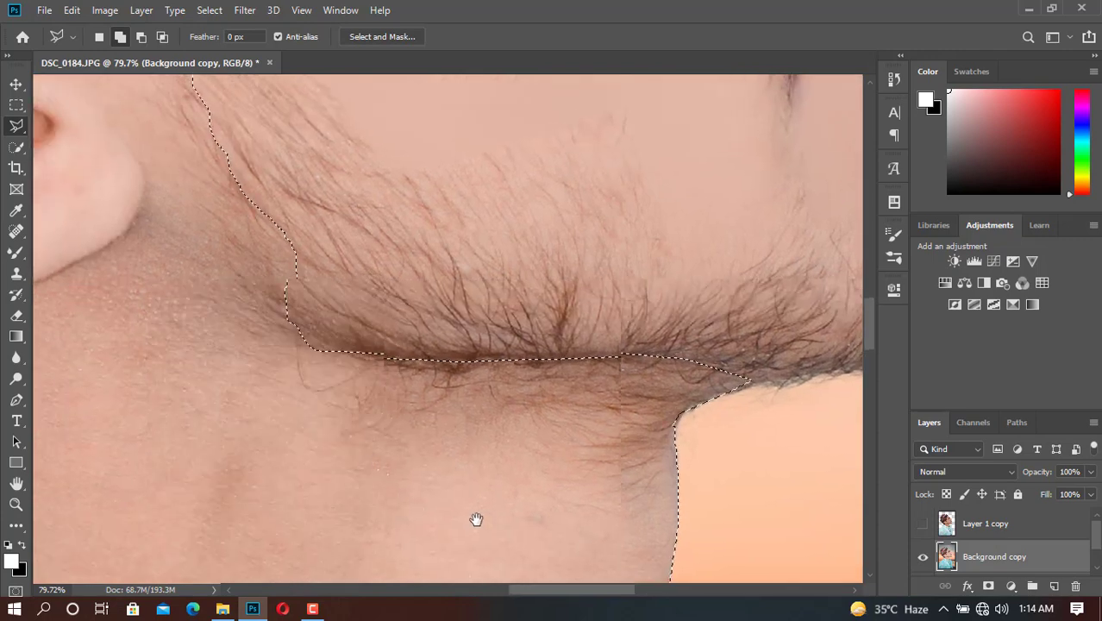
- Feather the neck selection below the beard down to the shirt collar
scroll(364, 295, up, 5)
scroll(364, 295, left, 5)
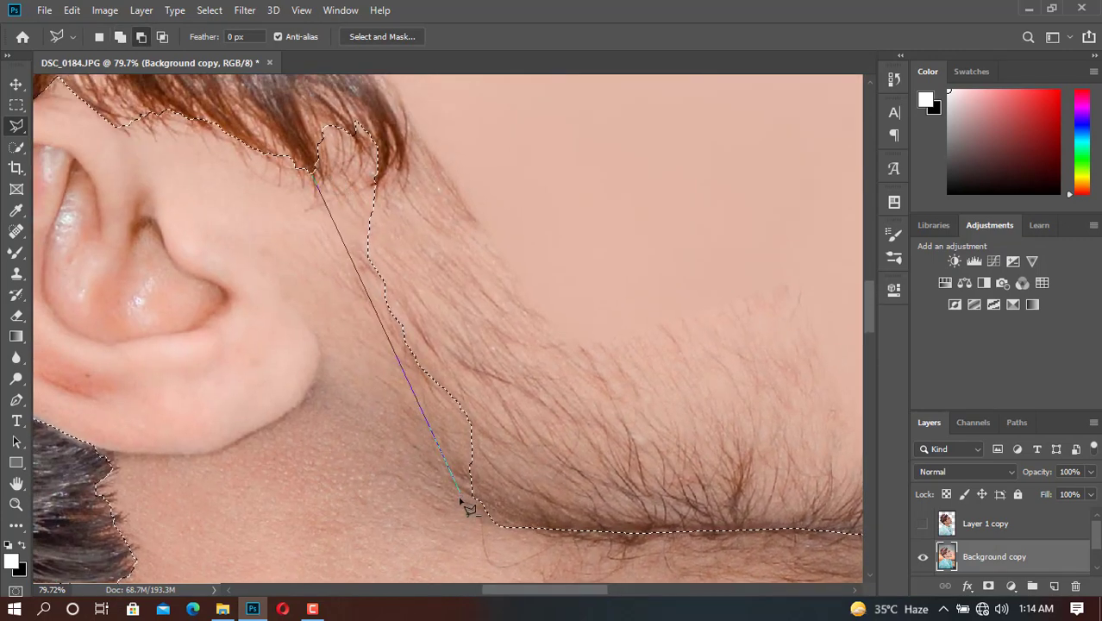
scroll(609, 514, up, 3)
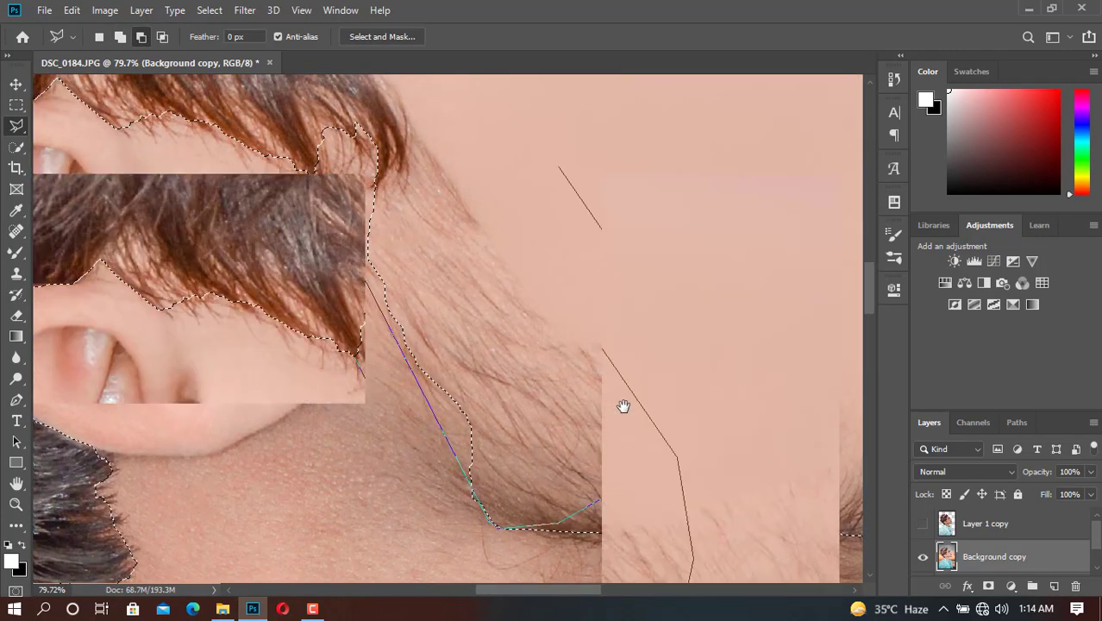
scroll(308, 227, down, 3)
scroll(370, 332, down, 2)
scroll(423, 379, down, 1)
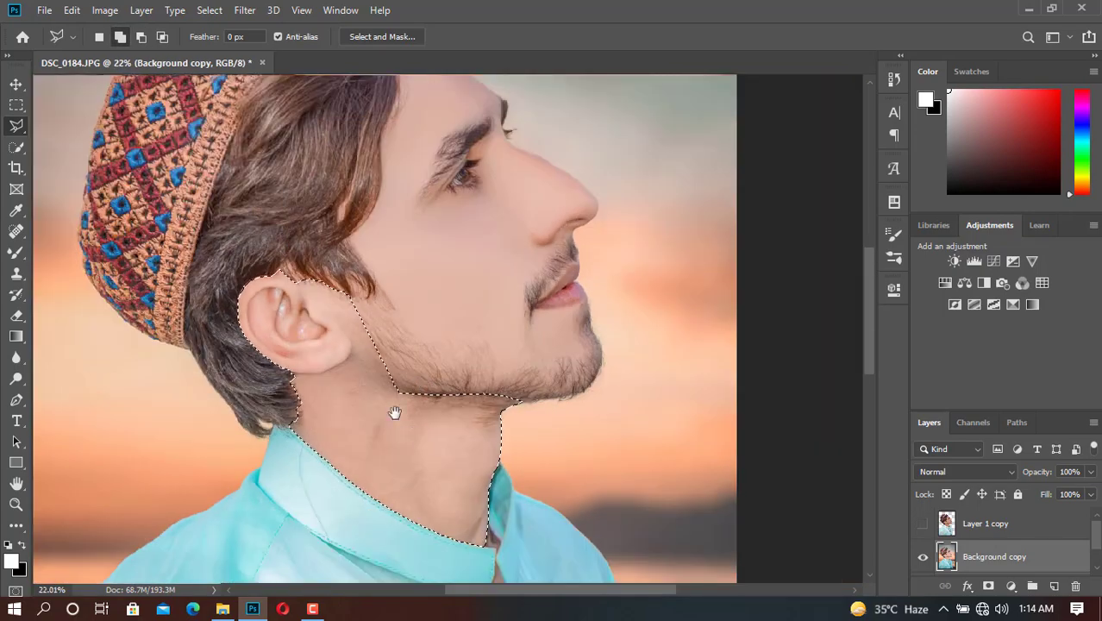
scroll(393, 420, up, 3)
scroll(450, 438, down, 3)
scroll(390, 352, up, 1)
right_click(386, 346)
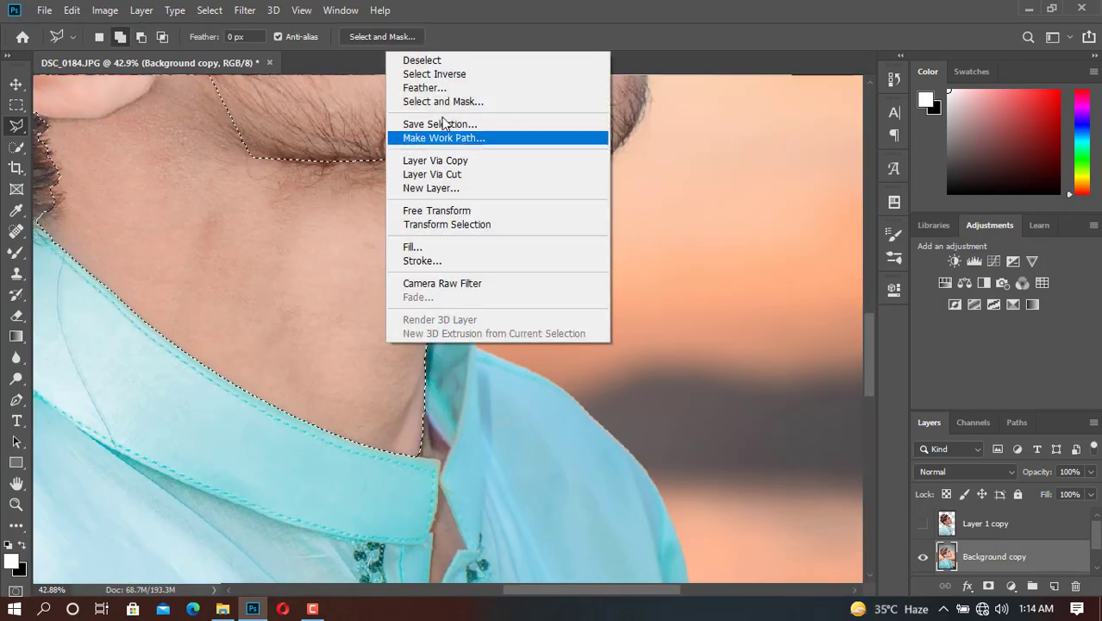
click(422, 83)
click(636, 192)
scroll(394, 343, up, 2)
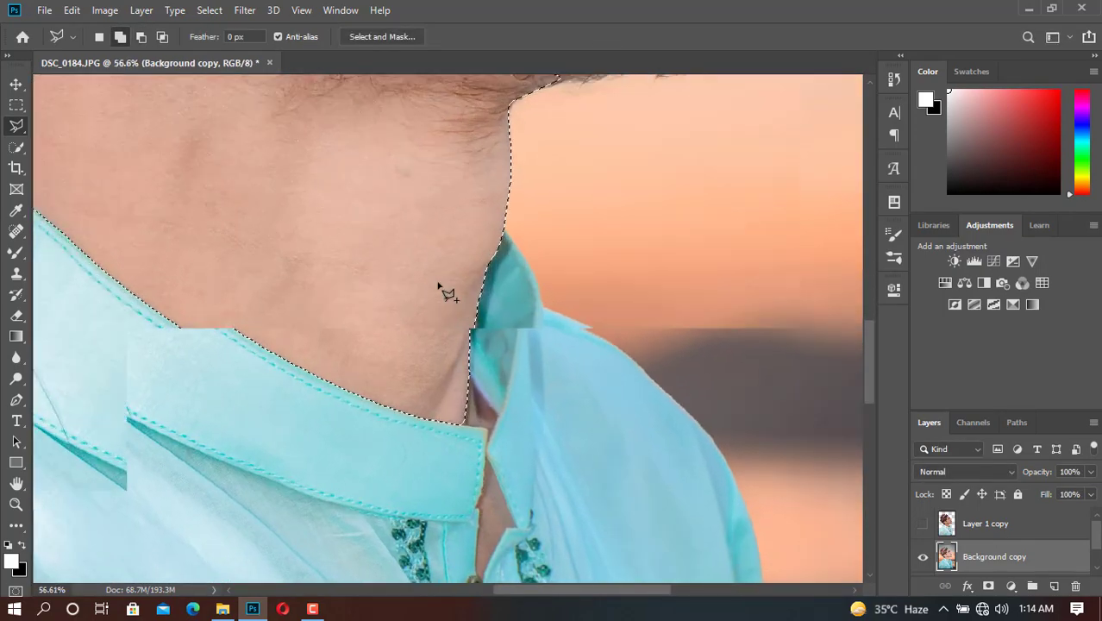
- Switch back to the Mixer Brush and size it down for the small neck areas
key(b)
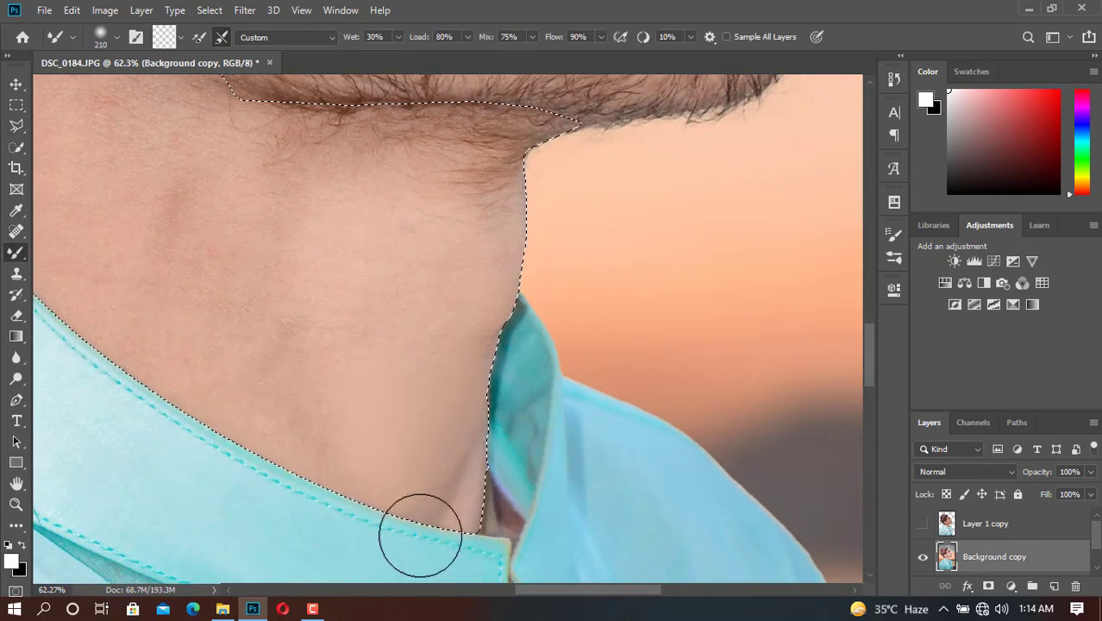
scroll(455, 350, up, 3)
scroll(431, 345, down, 2)
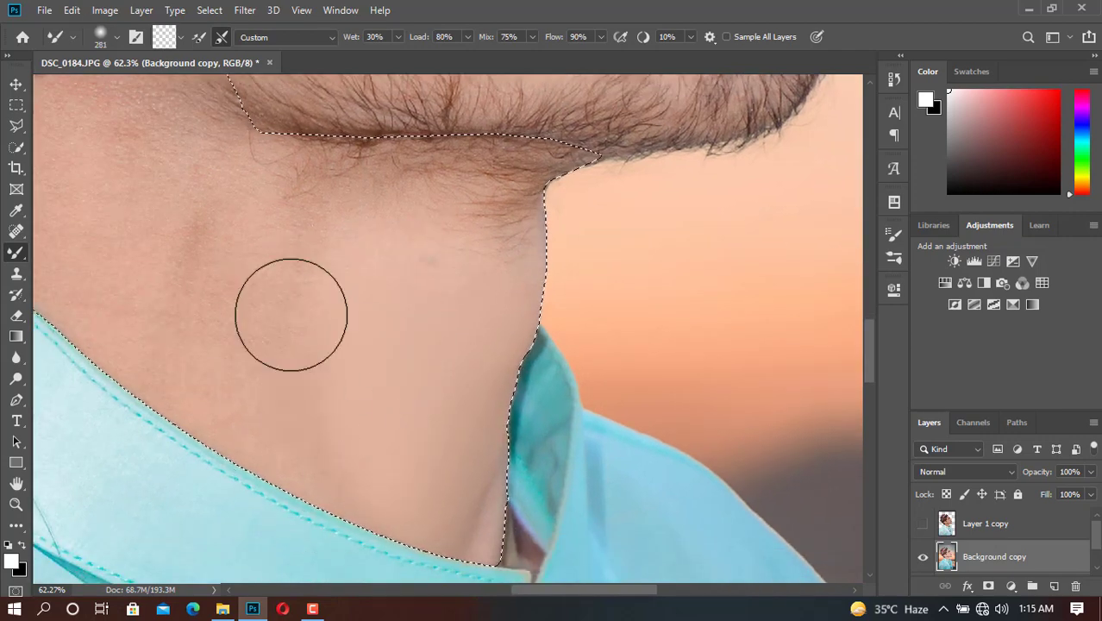
scroll(276, 345, up, 2)
scroll(276, 345, left, 2)
scroll(225, 371, down, 2)
scroll(224, 371, right, 1)
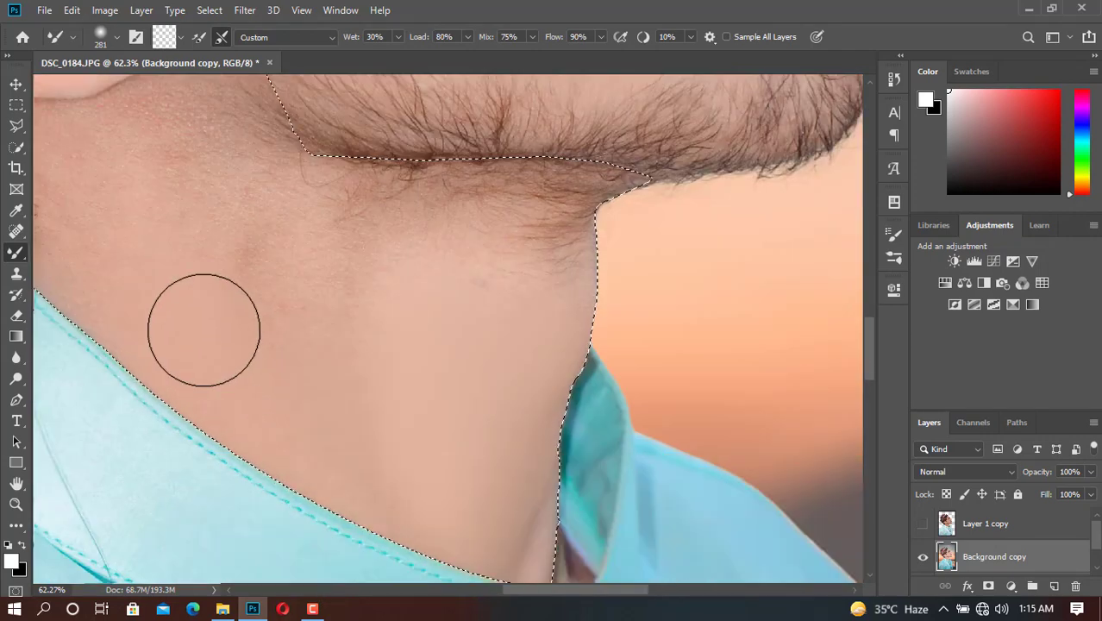
scroll(466, 432, up, 2)
scroll(466, 431, left, 1)
key(bracketleft)
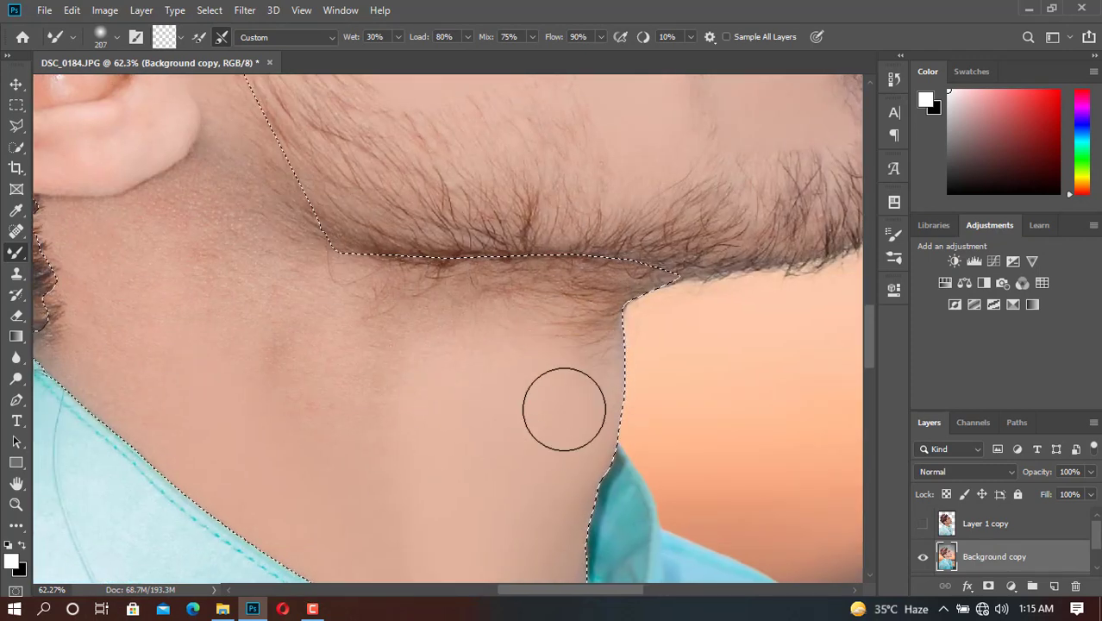
scroll(363, 422, up, 1)
scroll(362, 422, left, 2)
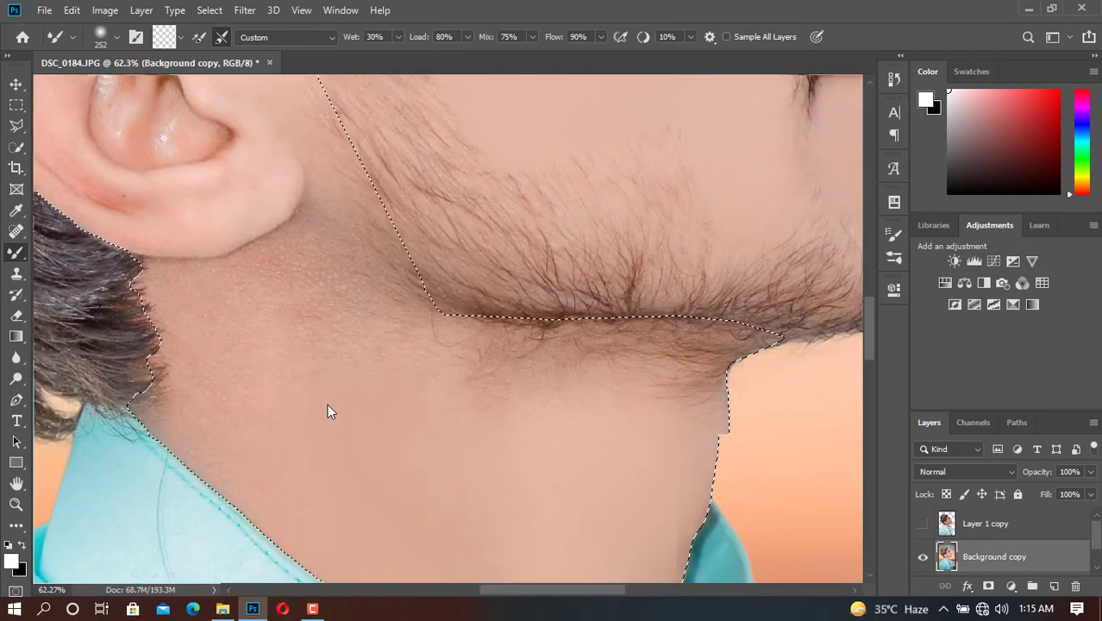
key(bracketleft)
key(bracketleft)
key(bracketleft)
scroll(312, 402, up, 2)
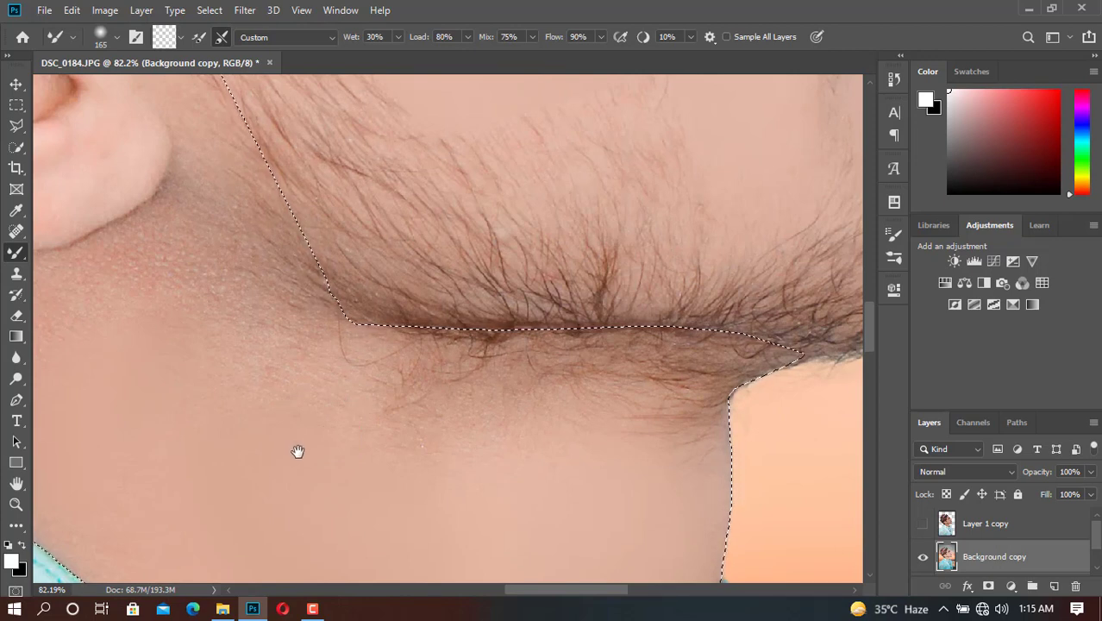
key(bracketright)
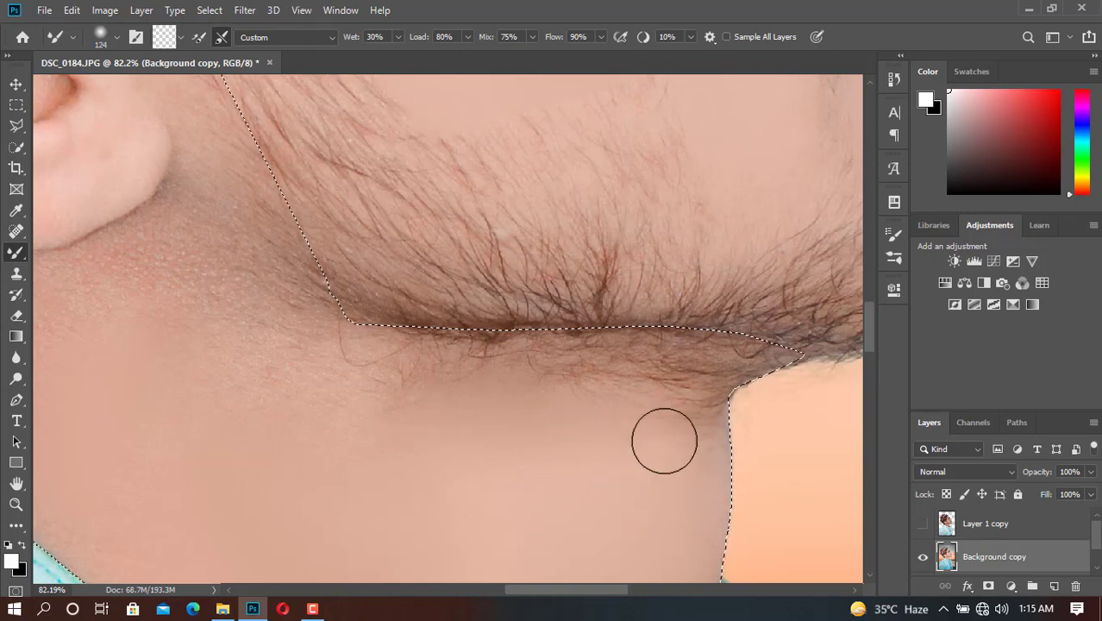
- Blend the neck skin below the ear and along the beard edge, resizing the brush as needed
drag(633, 461, 684, 469)
drag(469, 413, 481, 422)
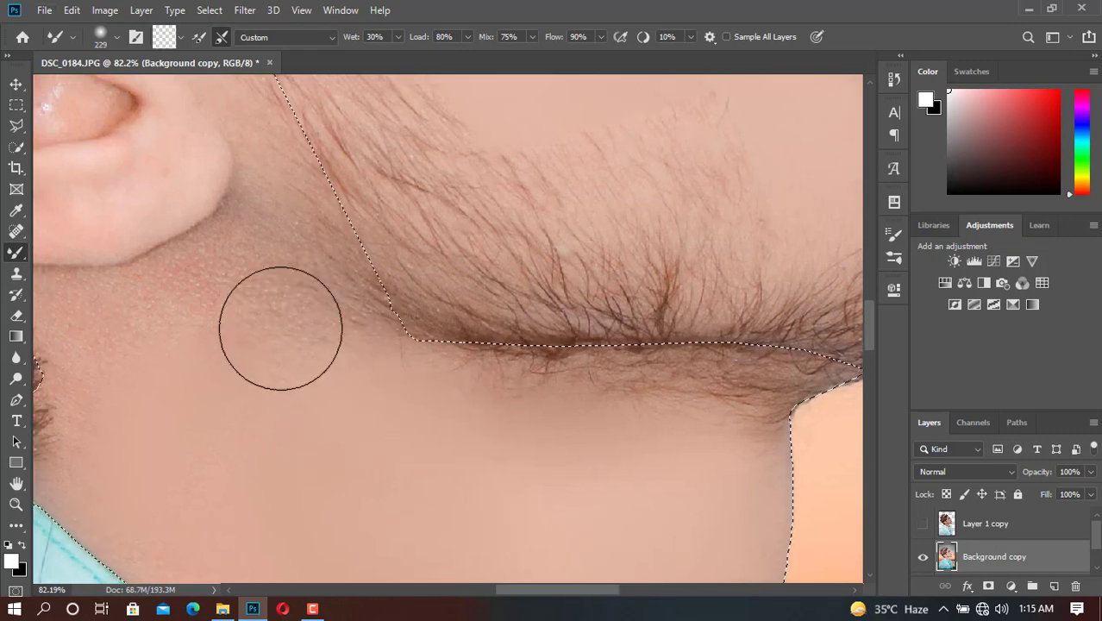
drag(201, 340, 245, 394)
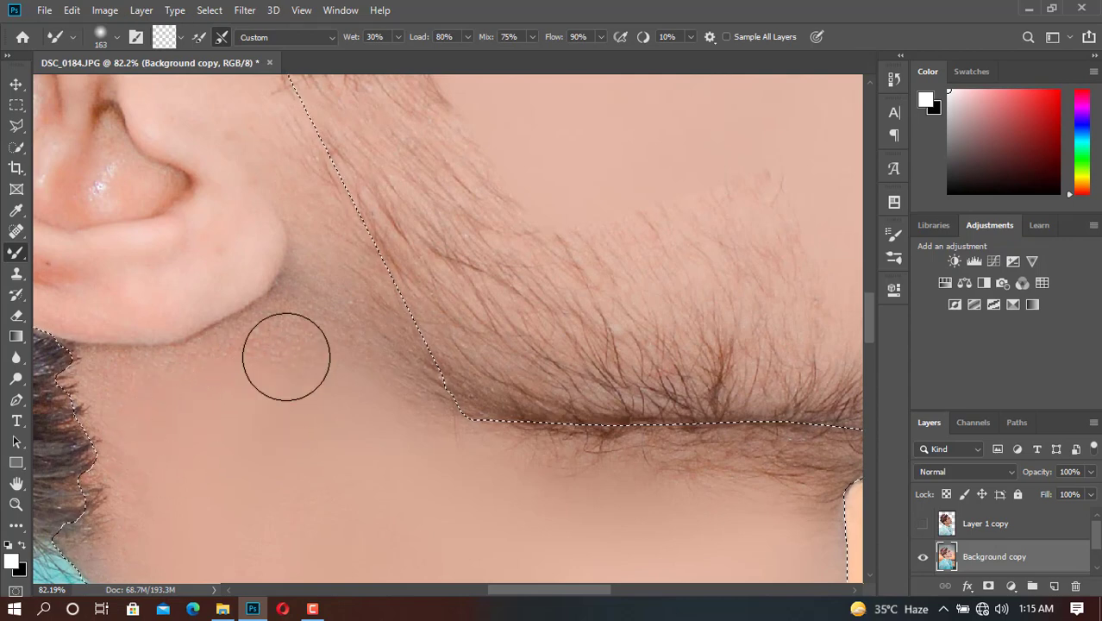
scroll(278, 413, down, 2)
scroll(278, 413, right, 2)
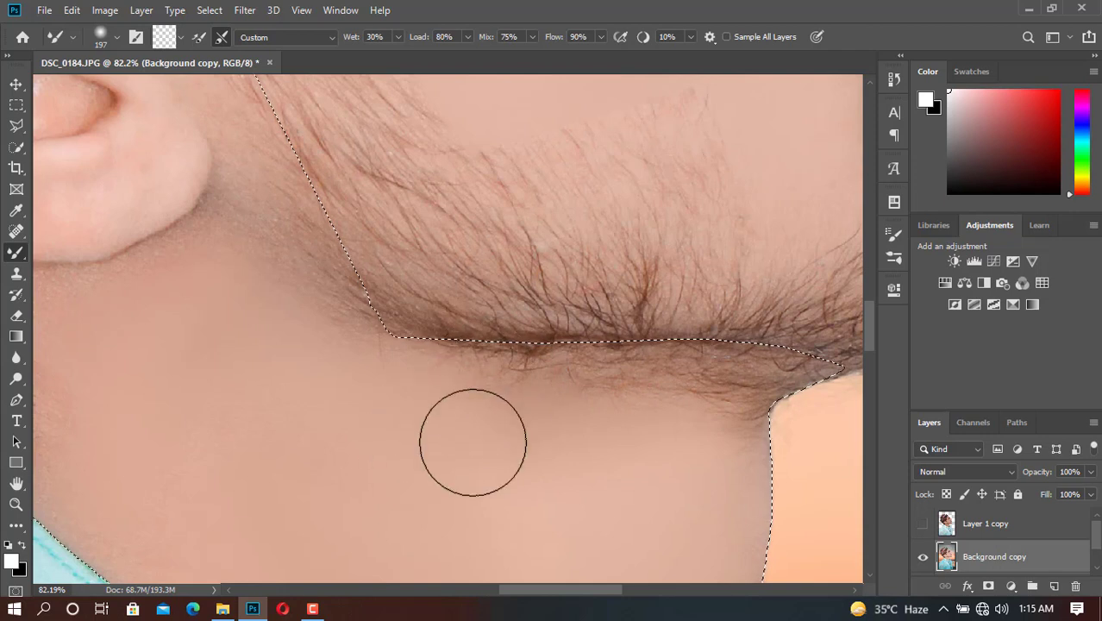
key(bracketleft)
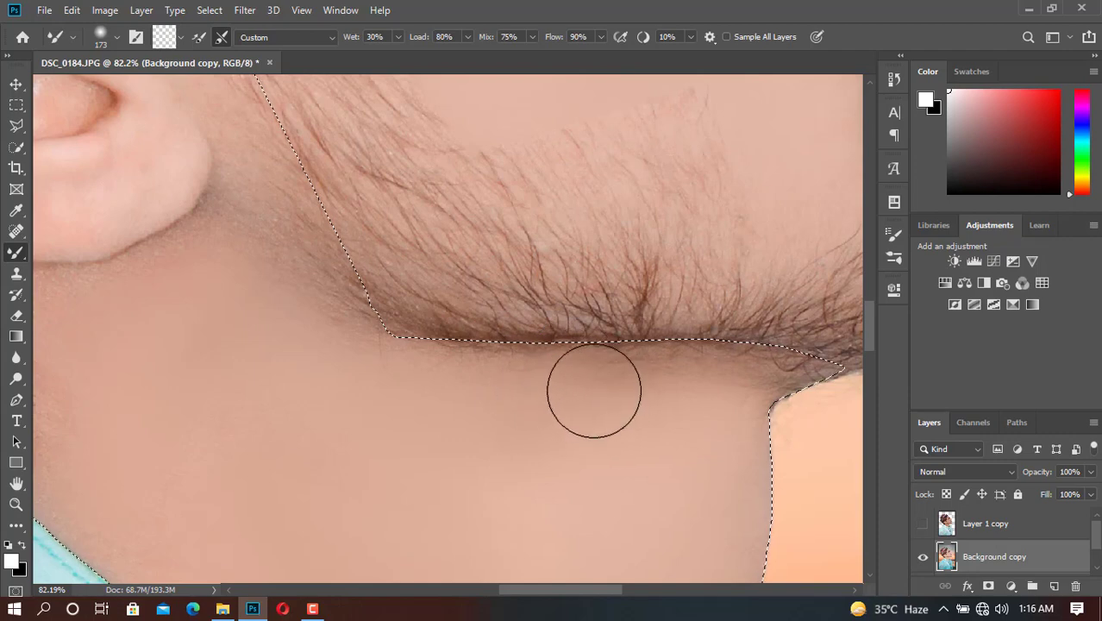
scroll(707, 362, down, 2)
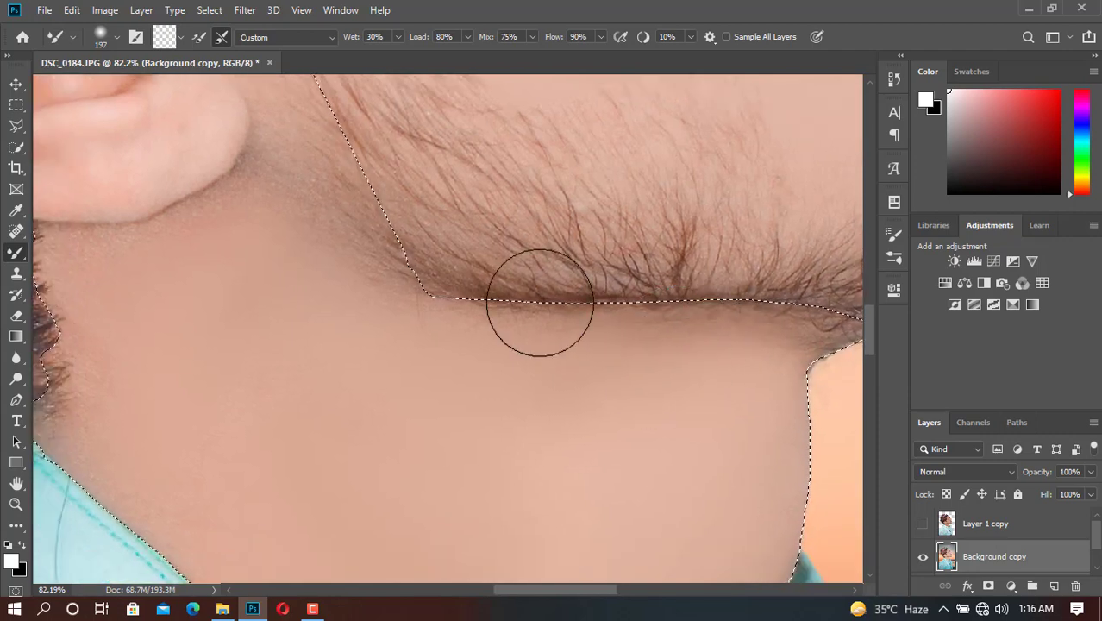
alt+right_click(369, 337)
scroll(380, 328, up, 2)
alt+right_click(365, 345)
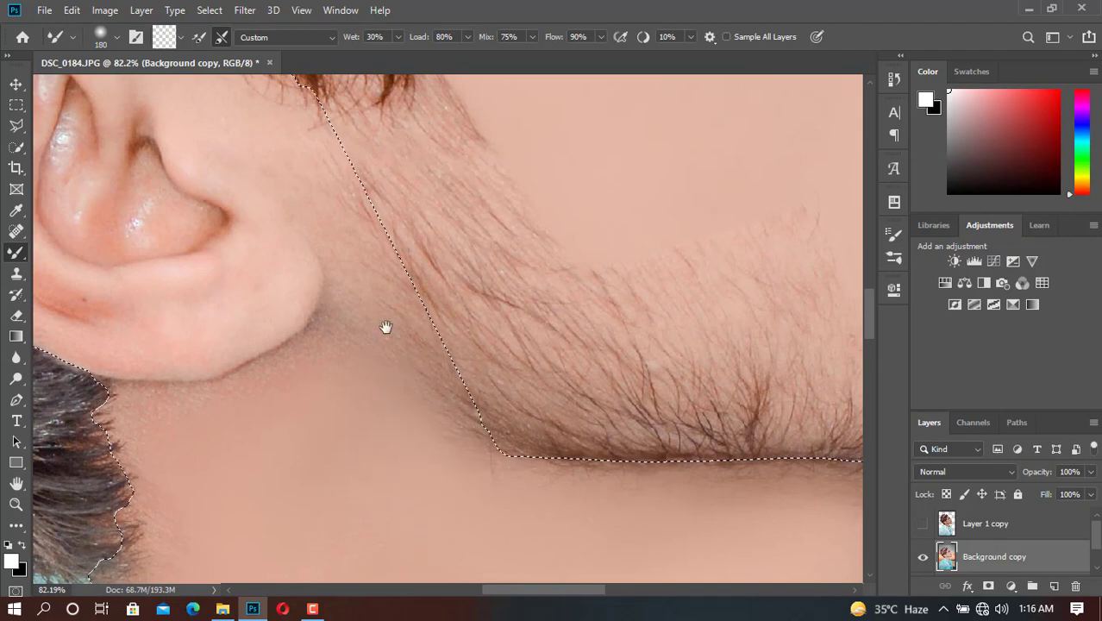
scroll(386, 327, up, 2)
alt+right_click(316, 295)
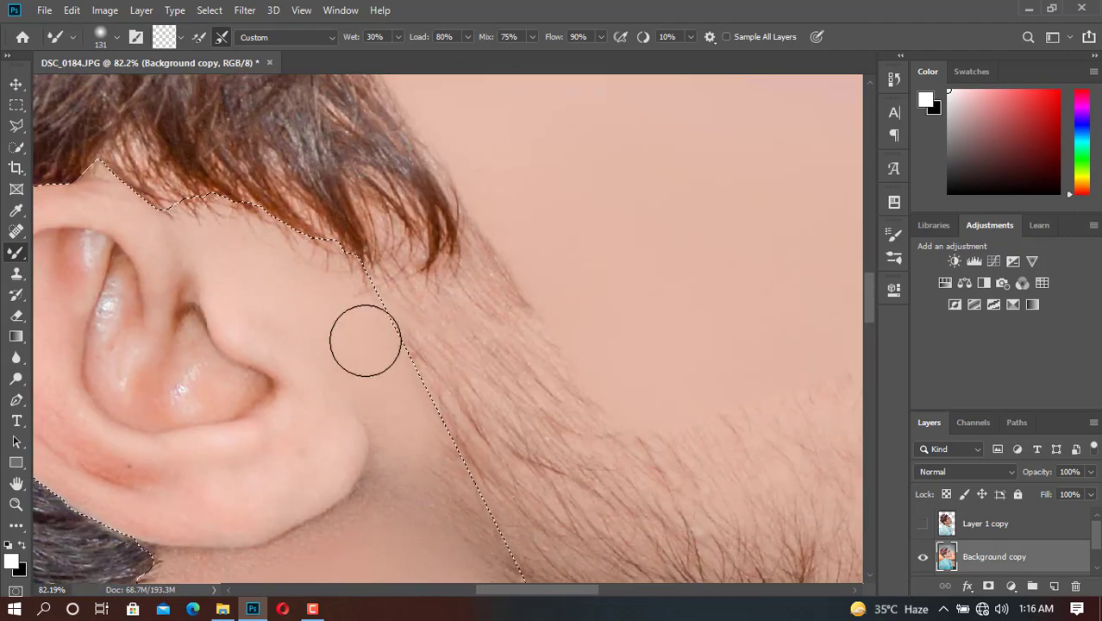
scroll(364, 339, down, 3)
mouse_move(446, 455)
mouse_down()
mouse_move(509, 504)
mouse_move(453, 500)
mouse_move(490, 476)
mouse_up()
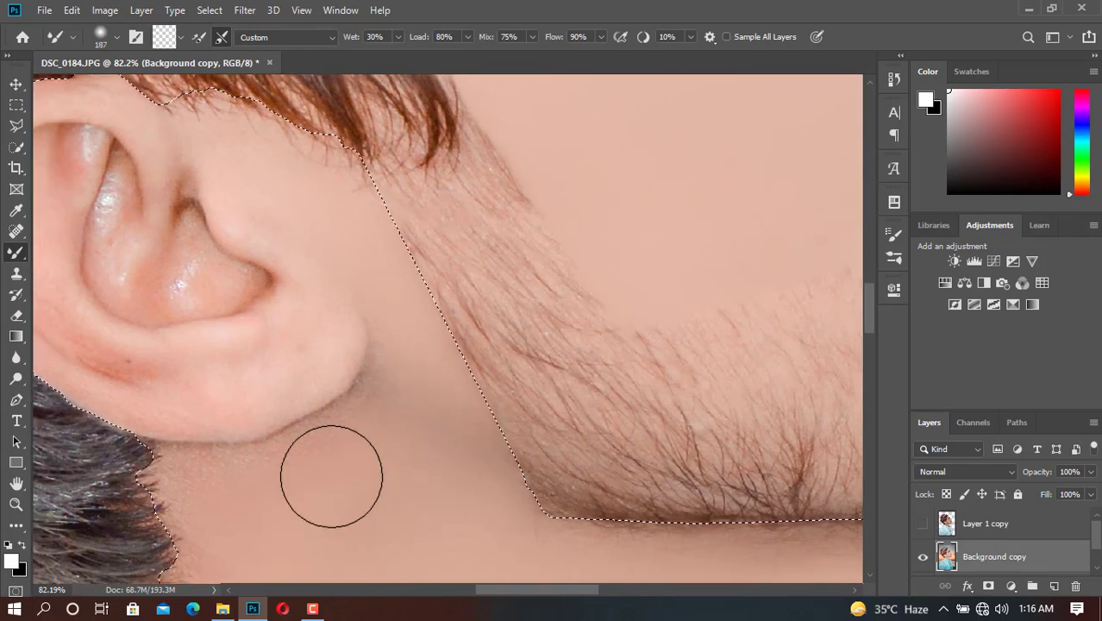
key(bracketleft)
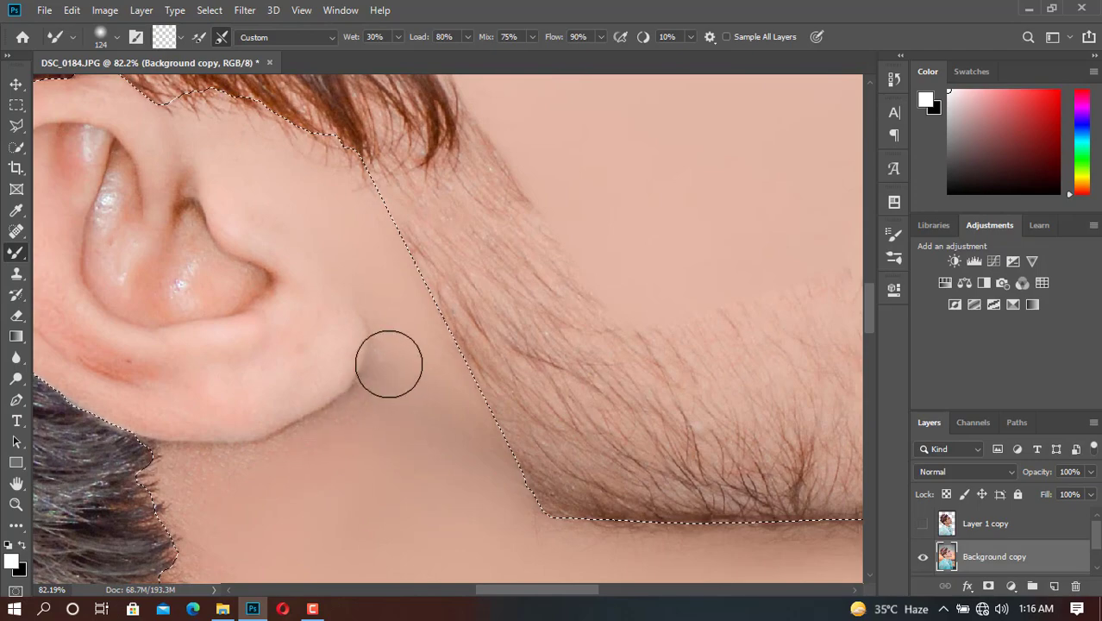
- Enlarge the Mixer Brush and blend away the bright shine inside the ear
key(bracketright)
key(bracketright)
scroll(445, 375, down, 2)
scroll(493, 450, down, 3)
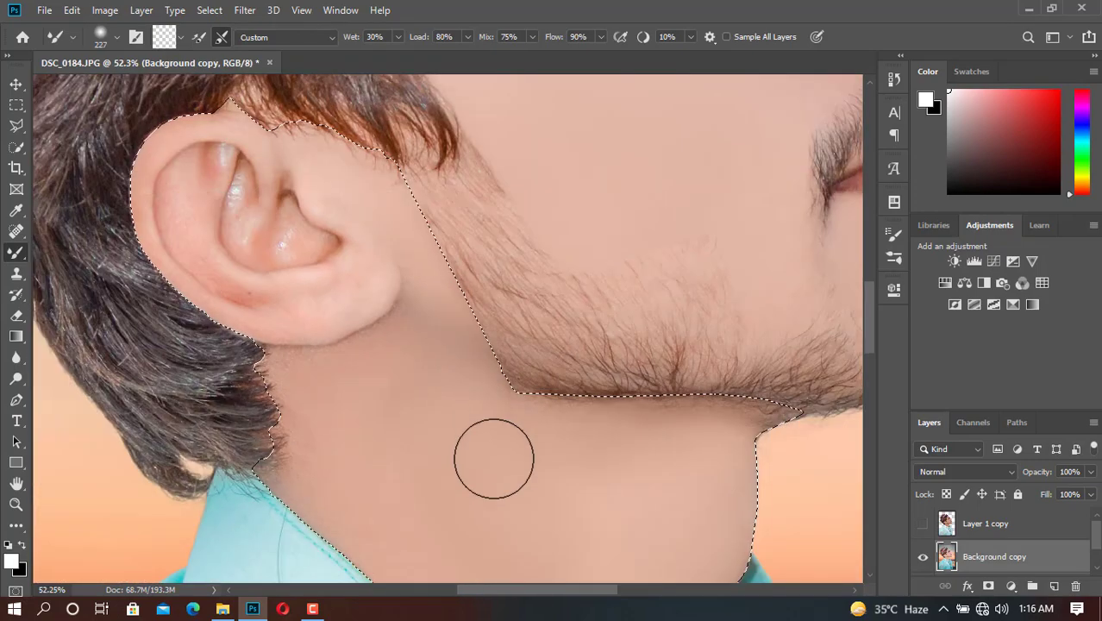
scroll(505, 308, down, 1)
scroll(499, 323, down, 3)
scroll(466, 353, up, 1)
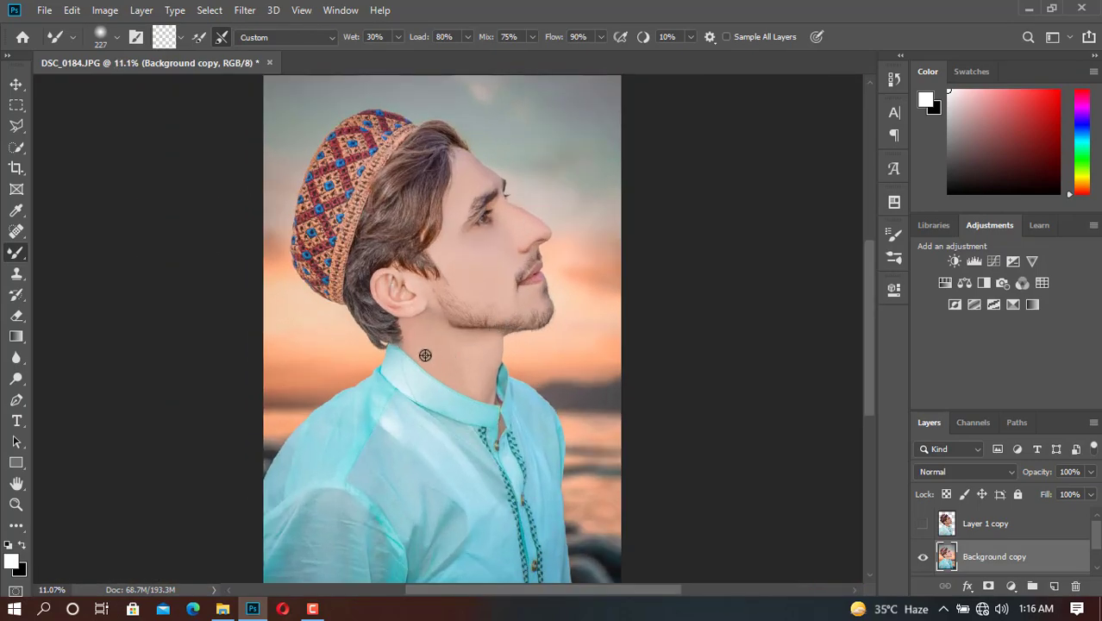
scroll(423, 328, up, 3)
scroll(405, 293, up, 2)
scroll(371, 323, up, 2)
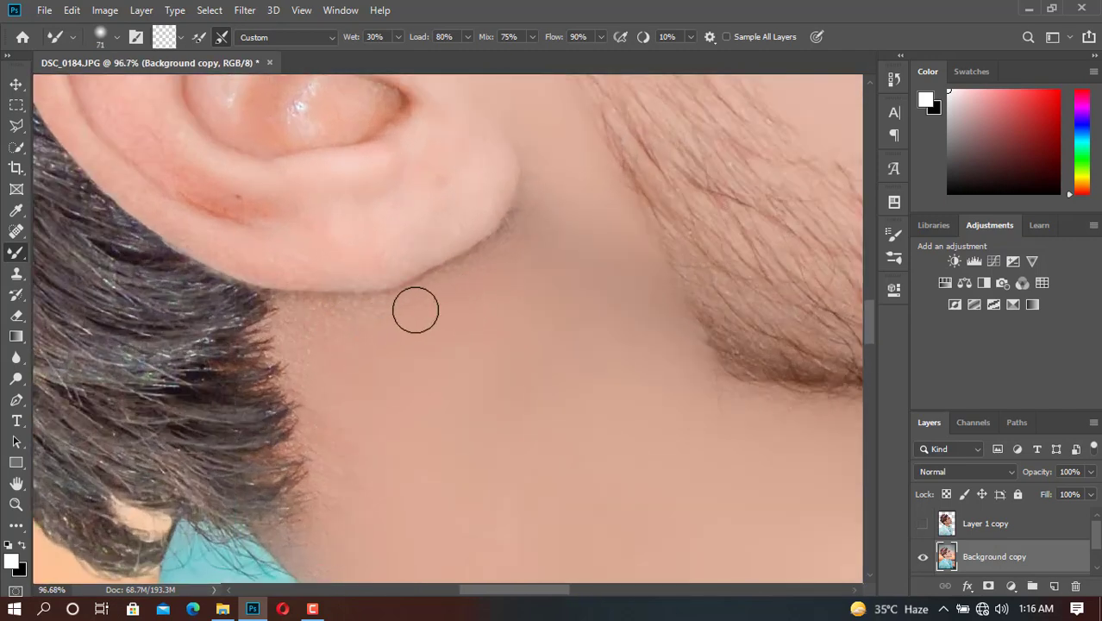
scroll(306, 346, down, 1)
scroll(297, 370, down, 2)
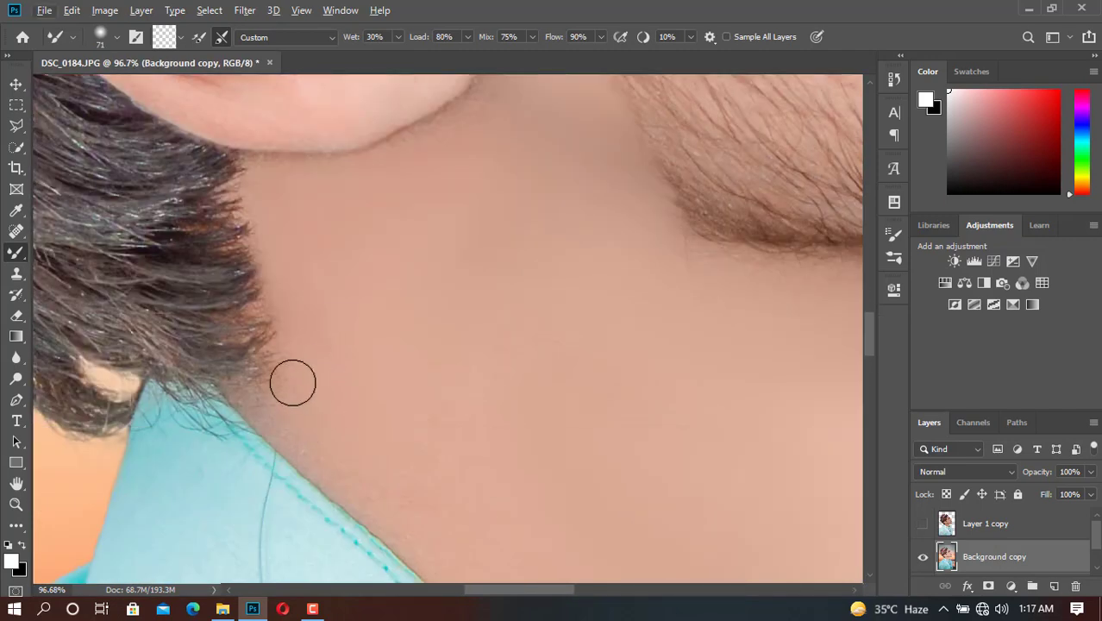
scroll(345, 431, down, 2)
scroll(288, 356, up, 4)
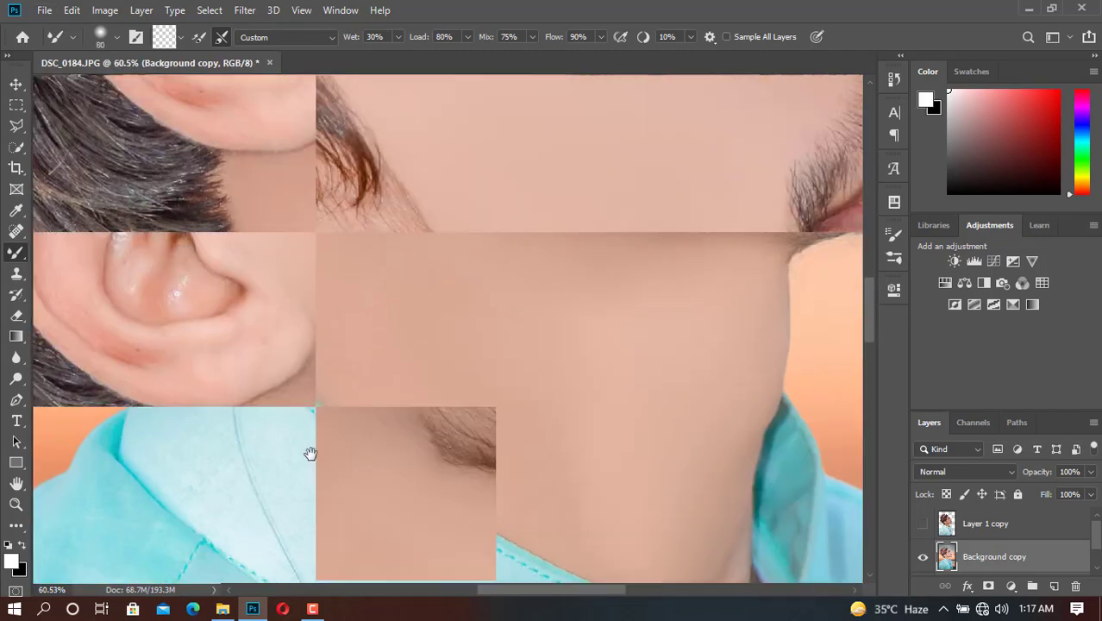
scroll(201, 377, up, 1)
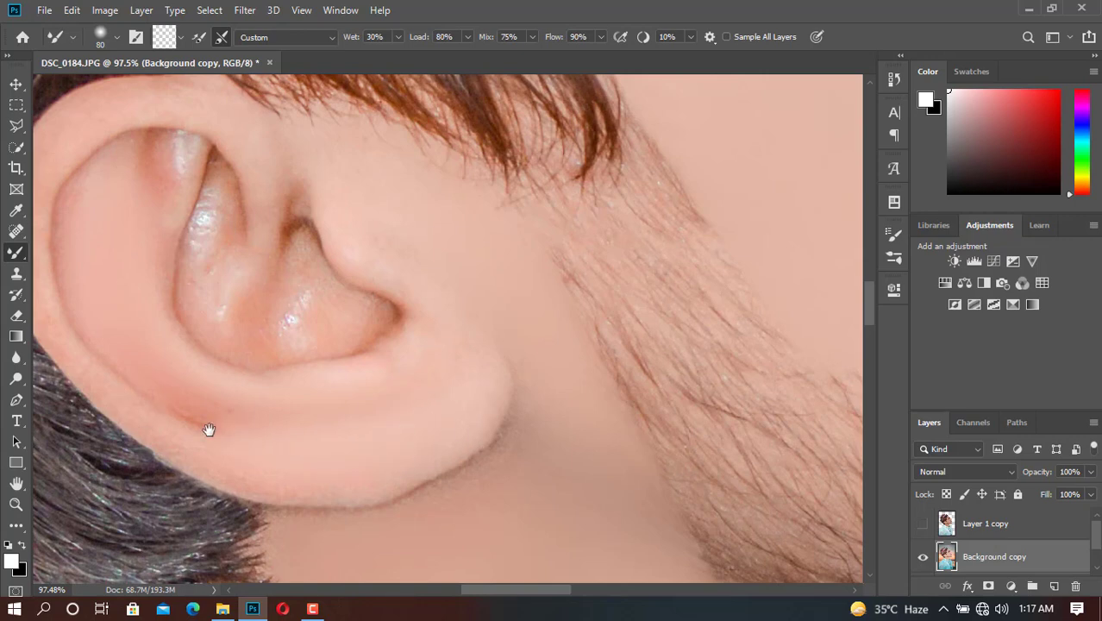
scroll(228, 423, left, 3)
scroll(193, 397, up, 2)
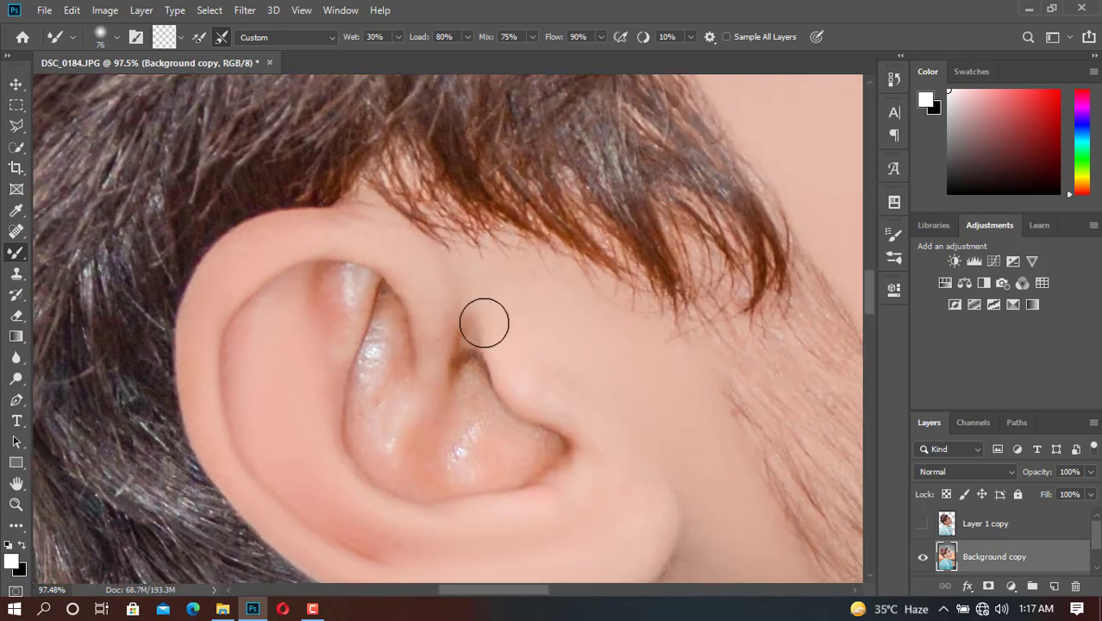
scroll(484, 322, down, 2)
scroll(484, 322, right, 2)
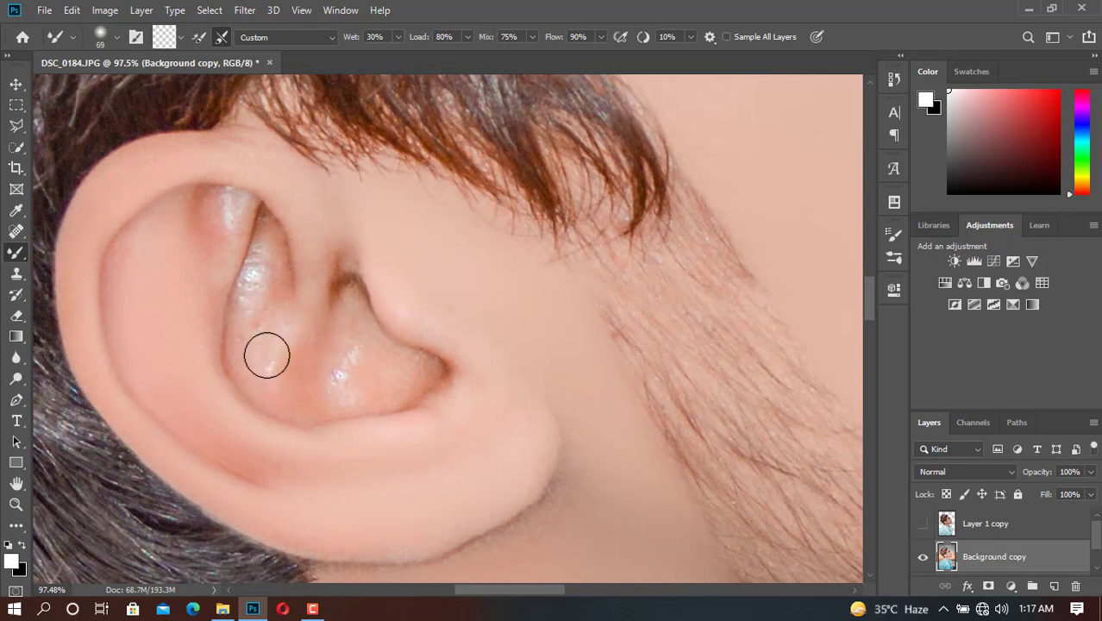
drag(255, 271, 258, 267)
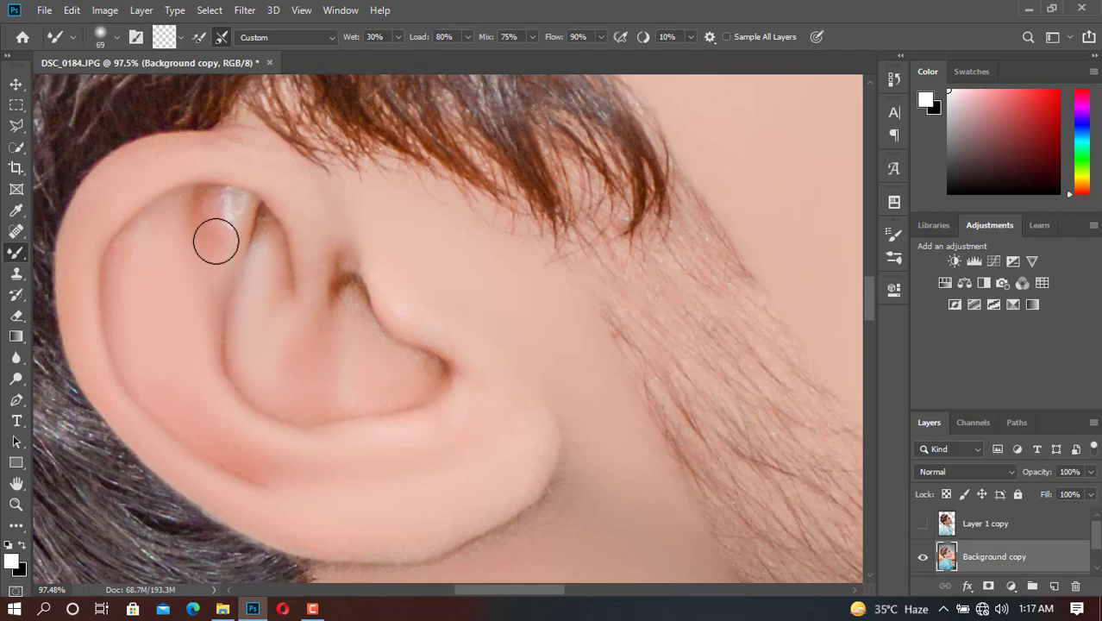
- Duplicate the retouched Background copy layer into Background copy 2
scroll(290, 205, down, 2)
scroll(413, 344, down, 2)
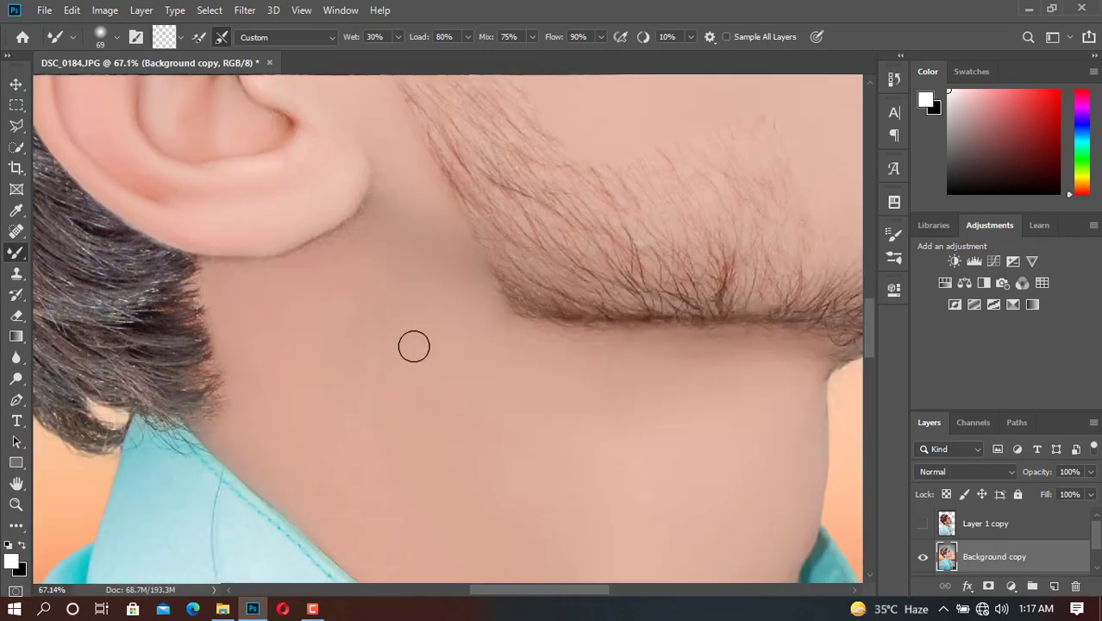
scroll(418, 312, down, 2)
scroll(371, 213, up, 2)
scroll(370, 213, up, 1)
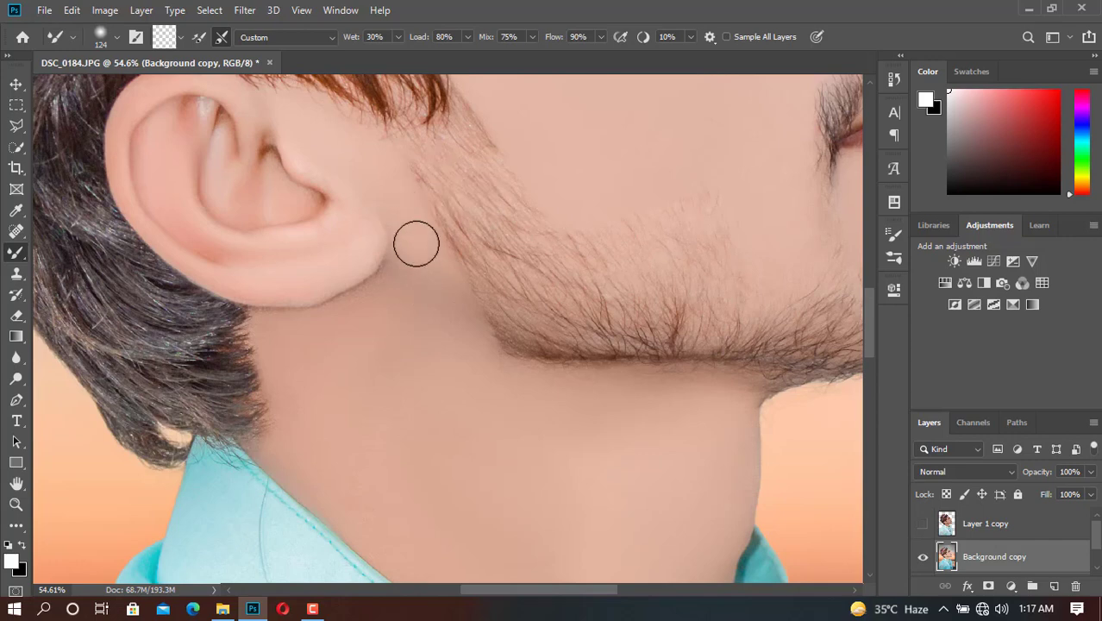
scroll(561, 399, down, 2)
drag(994, 557, 1054, 585)
- Dodge the neck skin below the ear at Midtones, 6% exposure, undoing the last stroke
click(17, 377)
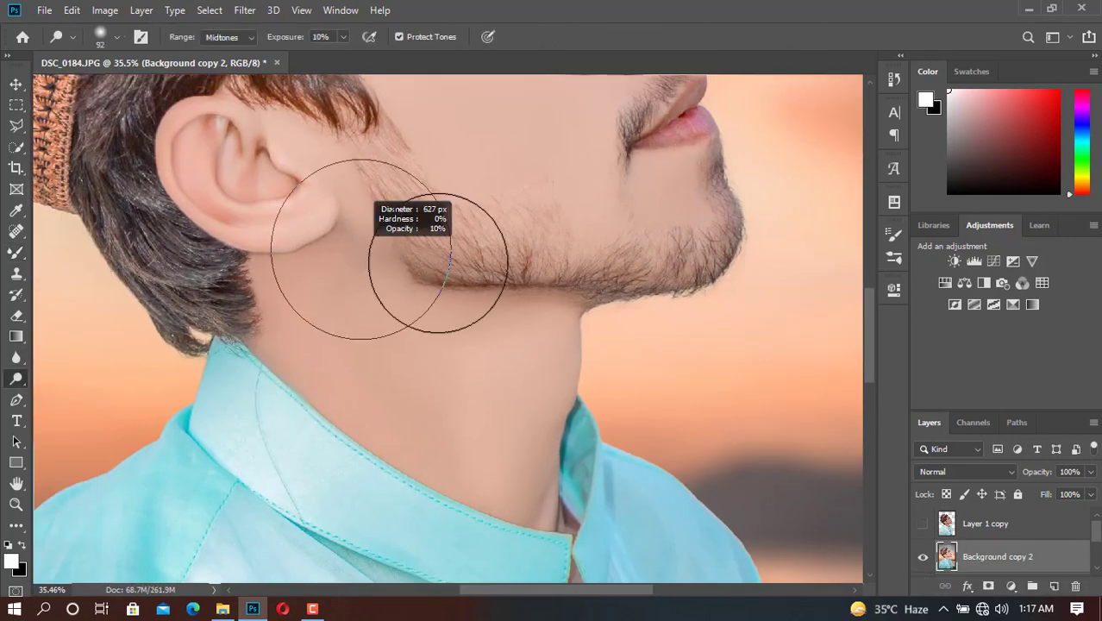
drag(482, 298, 451, 363)
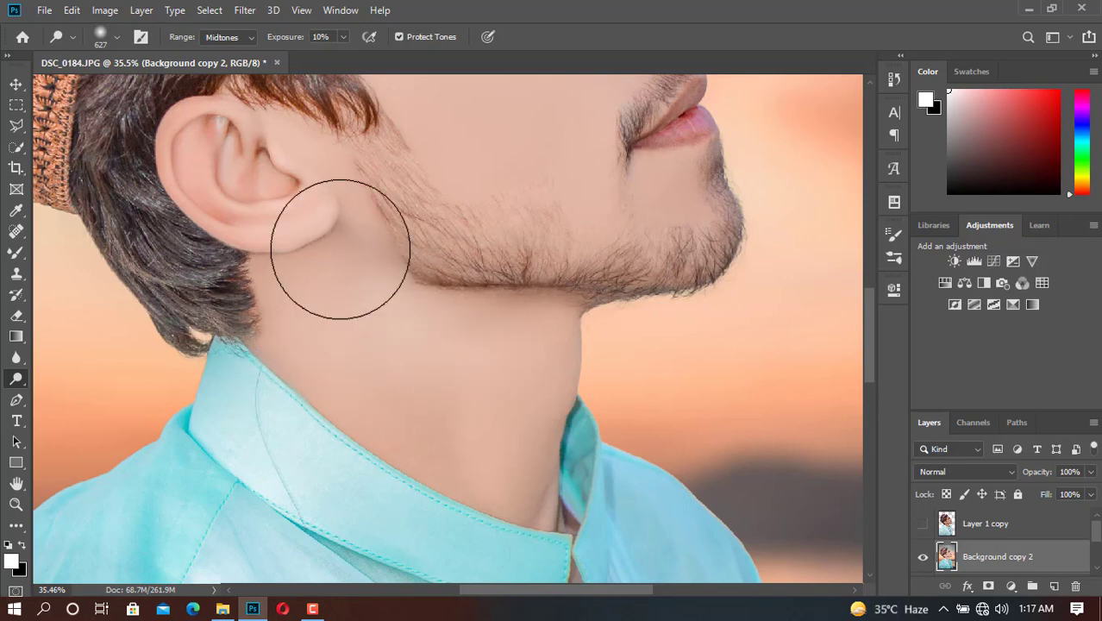
scroll(451, 363, down, 3)
scroll(608, 333, down, 2)
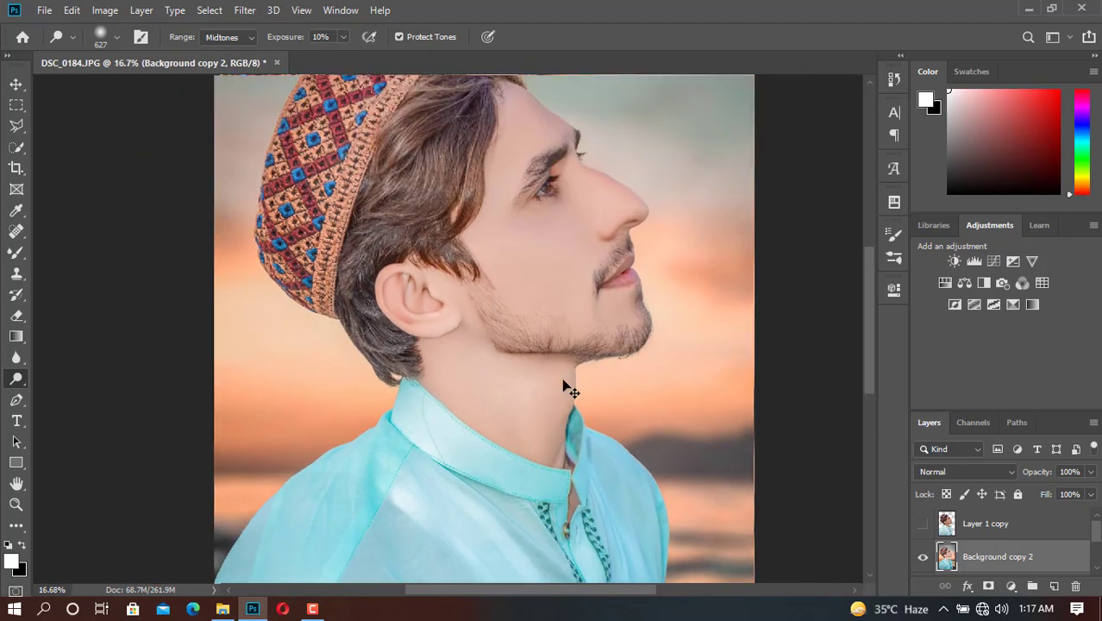
scroll(566, 382, up, 2)
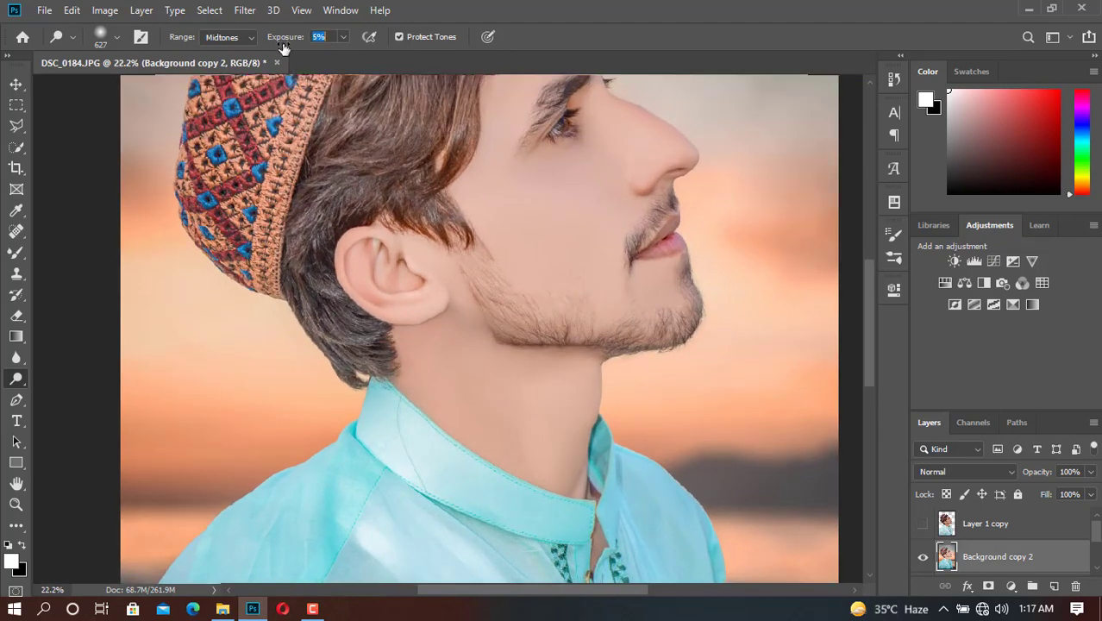
text(6)
key(Return)
scroll(469, 328, up, 1)
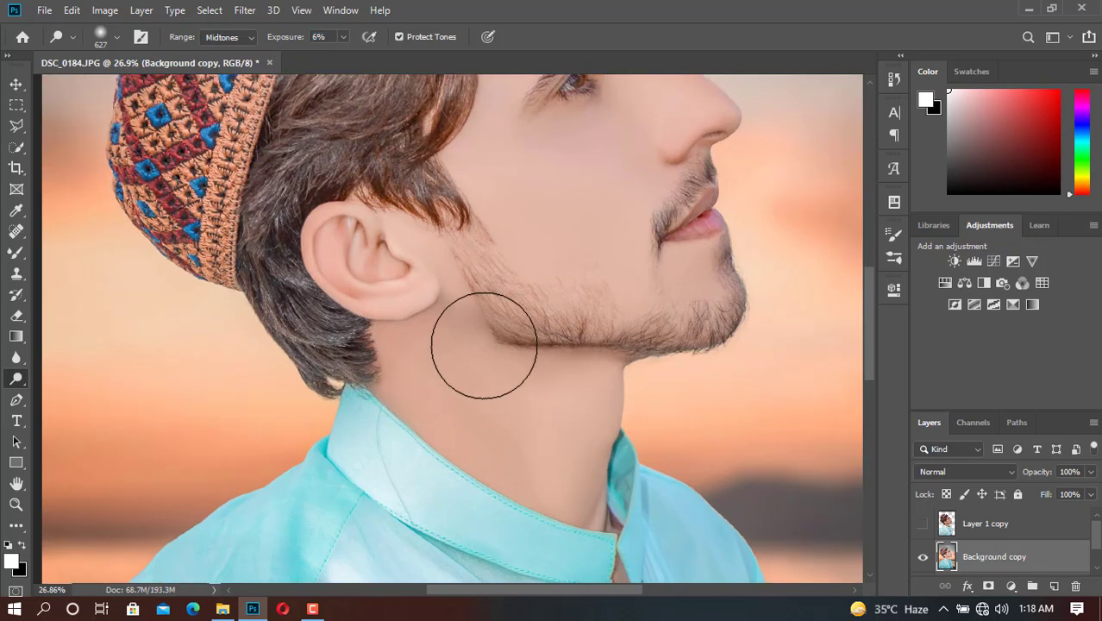
key(ctrl+z)
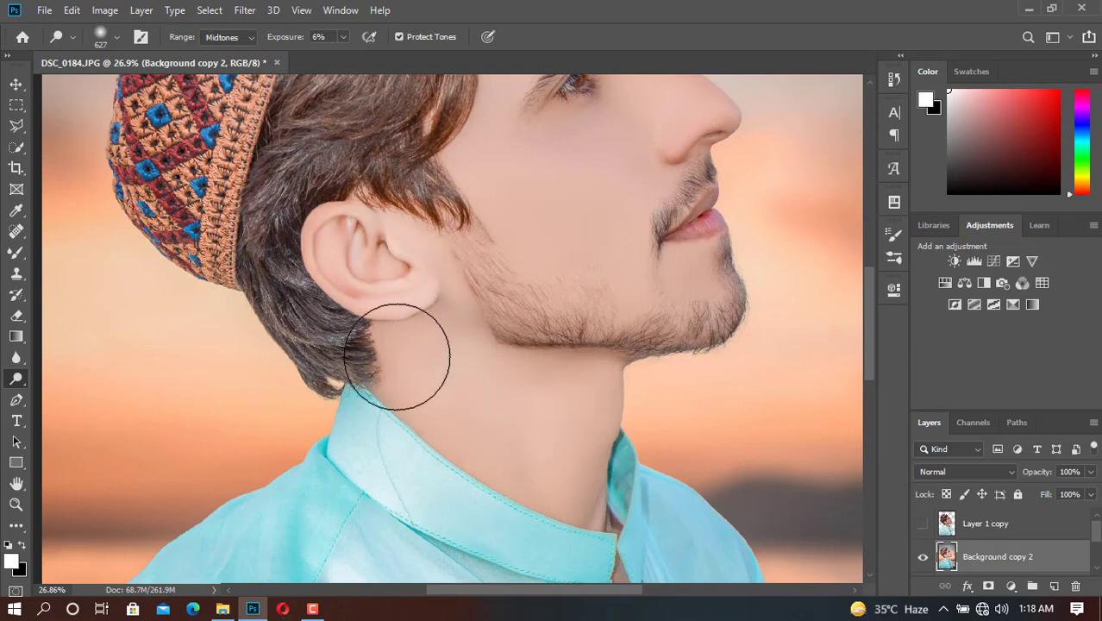
- Zoom out to the whole portrait, try Flatten Image, and cancel to keep the hidden layer
scroll(394, 345, down, 2)
scroll(590, 394, down, 2)
key(z)
alt+click(502, 330)
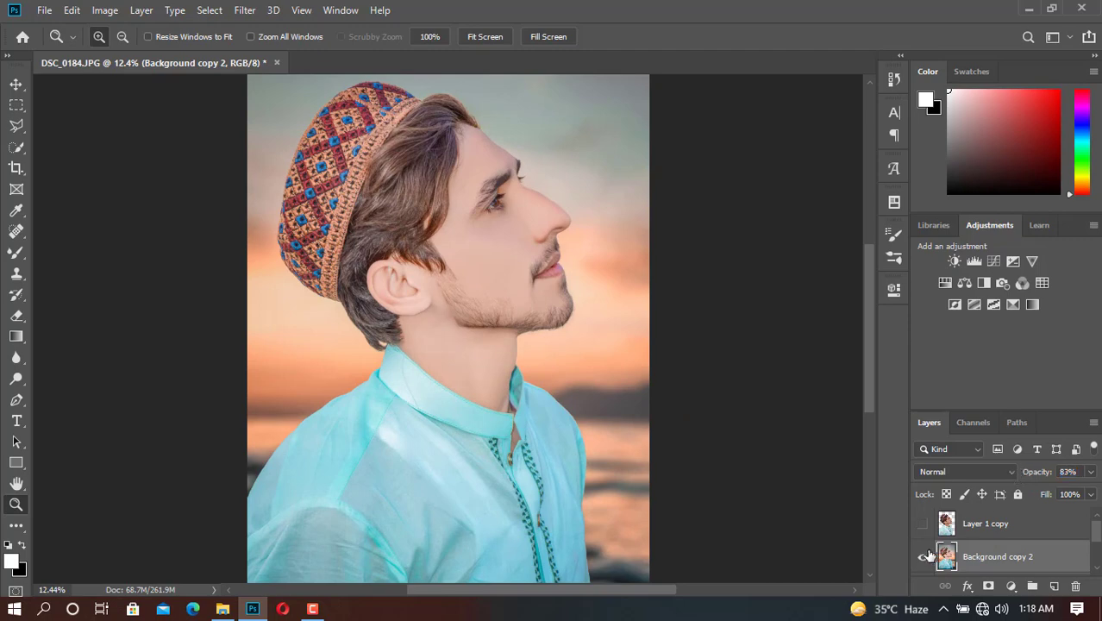
right_click(1011, 566)
click(910, 503)
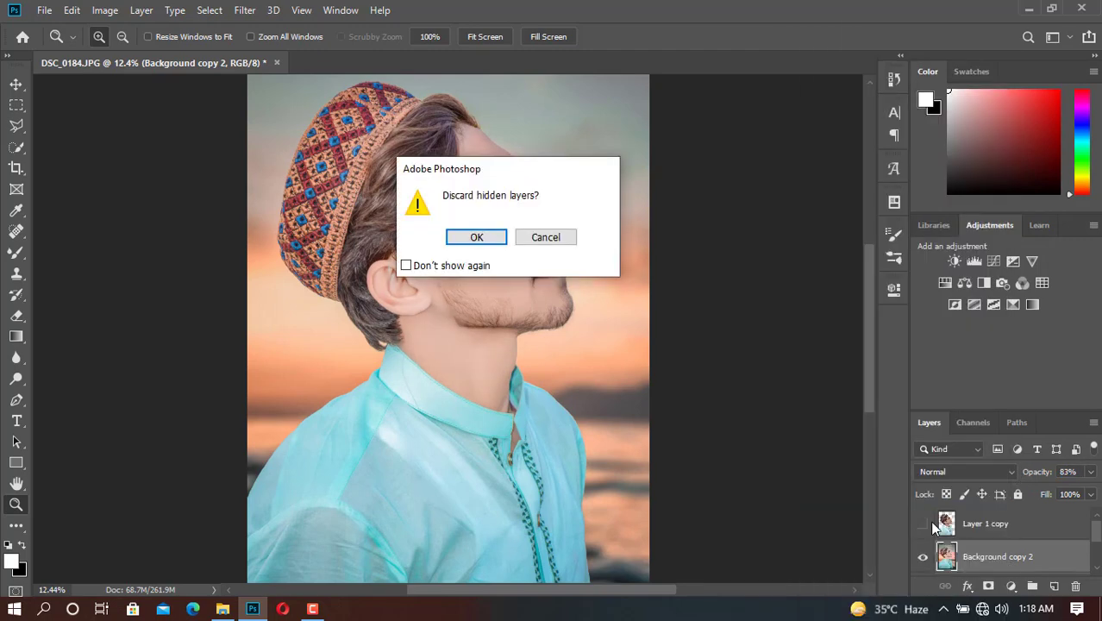
click(543, 236)
right_click(1011, 566)
- Merge the visible layers into Background and duplicate the merged layer
click(898, 495)
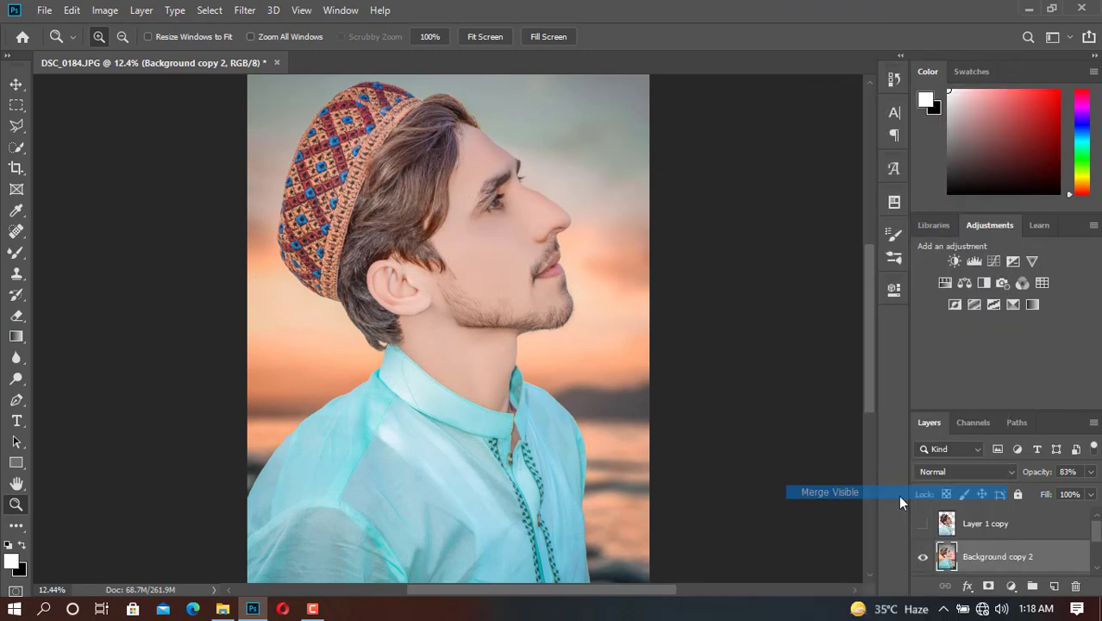
drag(989, 553, 1054, 585)
click(680, 331)
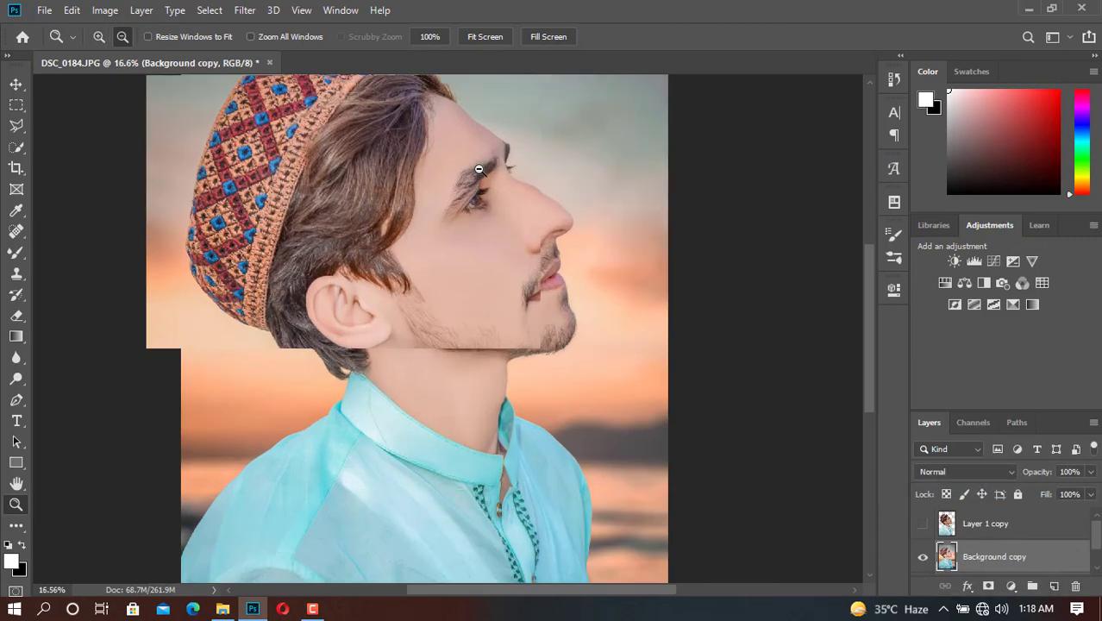
- Dodge the face and cheek inside the subject selection, then deselect
key(o)
ctrl+click(947, 523)
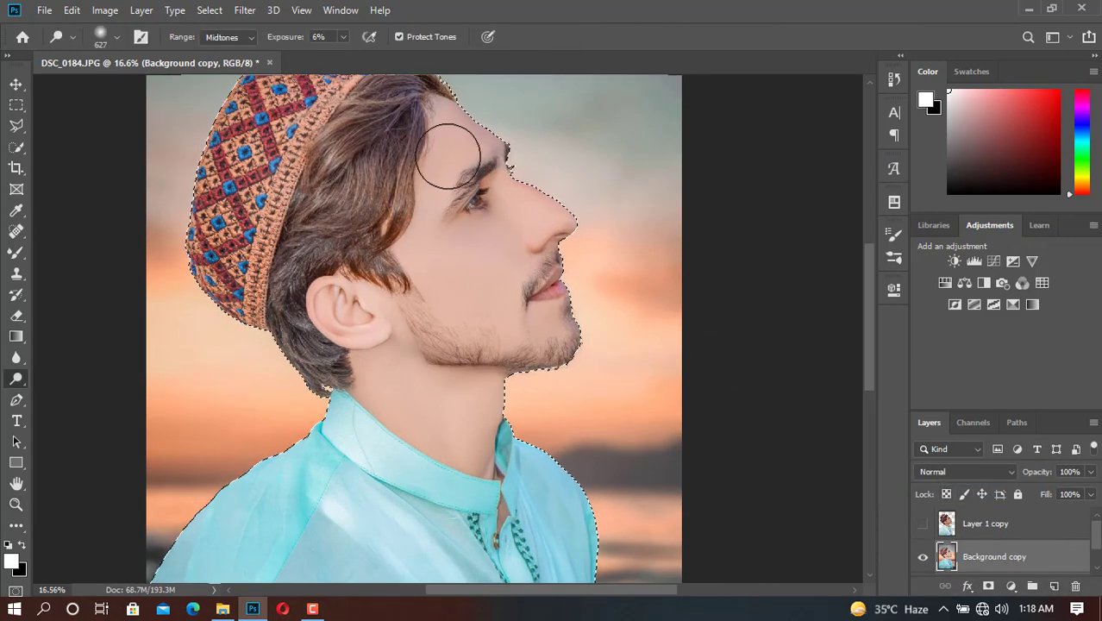
mouse_move(523, 170)
mouse_down()
mouse_move(564, 364)
mouse_move(563, 308)
mouse_move(559, 320)
mouse_move(448, 171)
mouse_up()
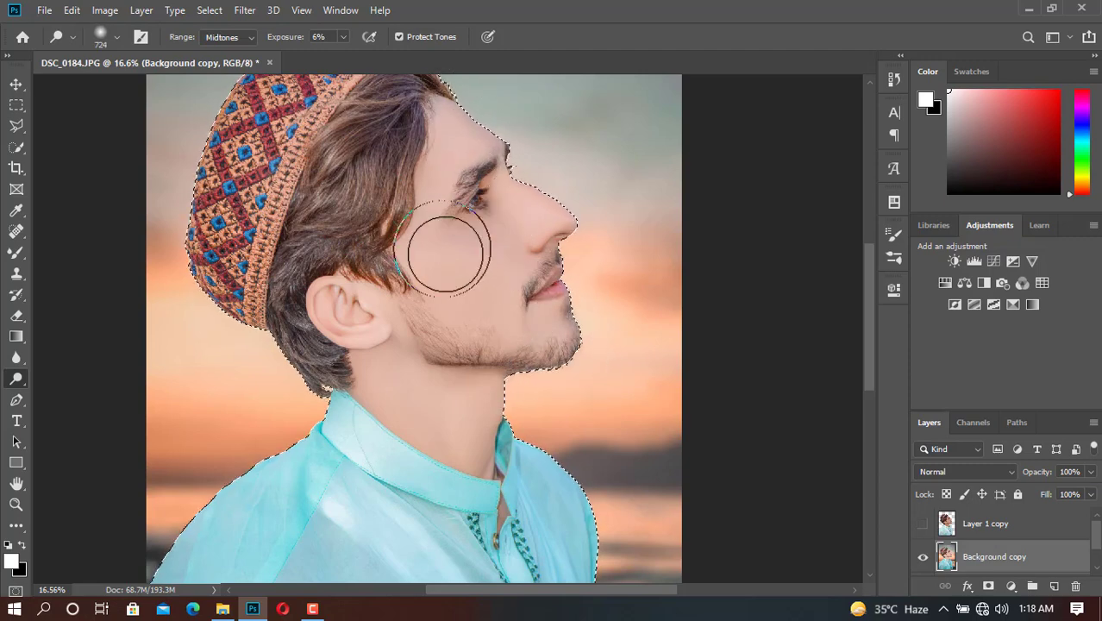
drag(443, 246, 481, 263)
scroll(481, 263, down, 1)
scroll(474, 285, down, 2)
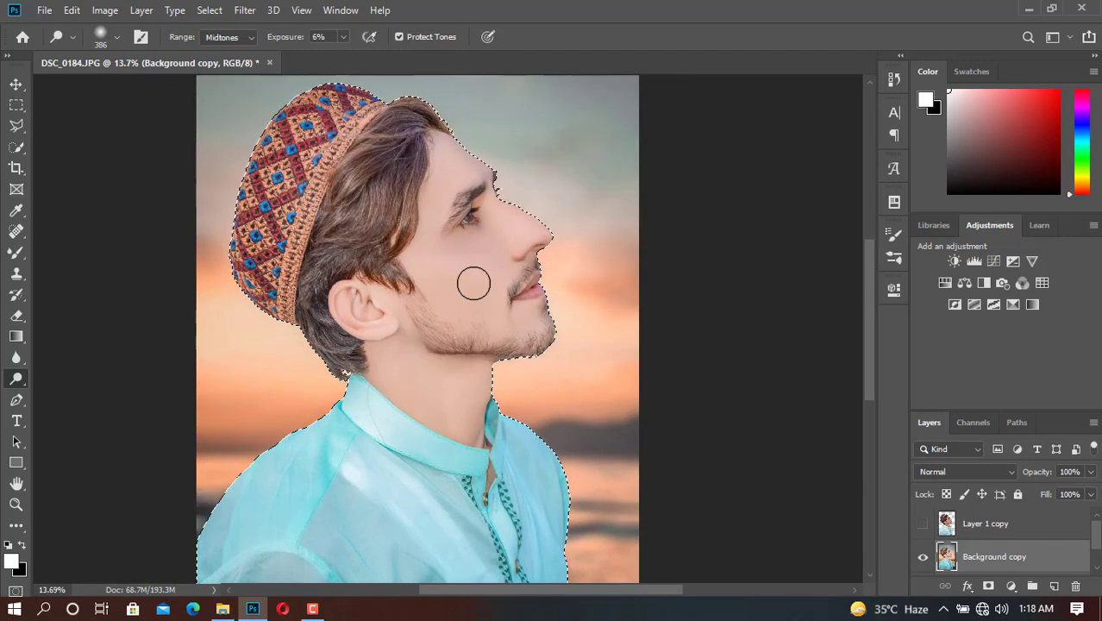
scroll(475, 284, down, 2)
key(z)
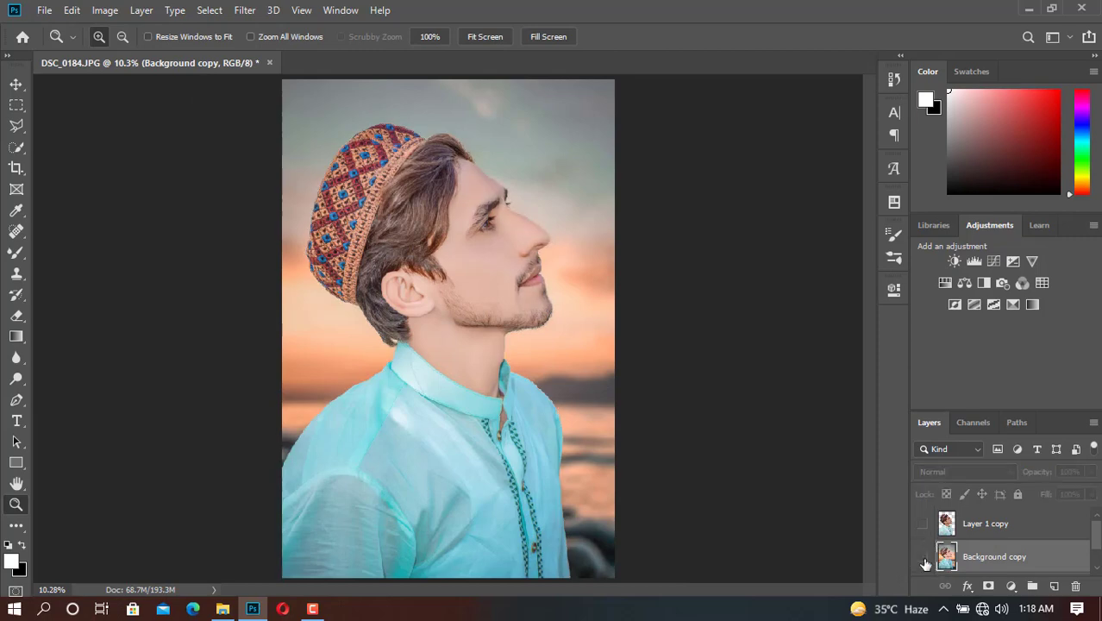
key(ctrl+d)
right_click(1011, 550)
key(Escape)
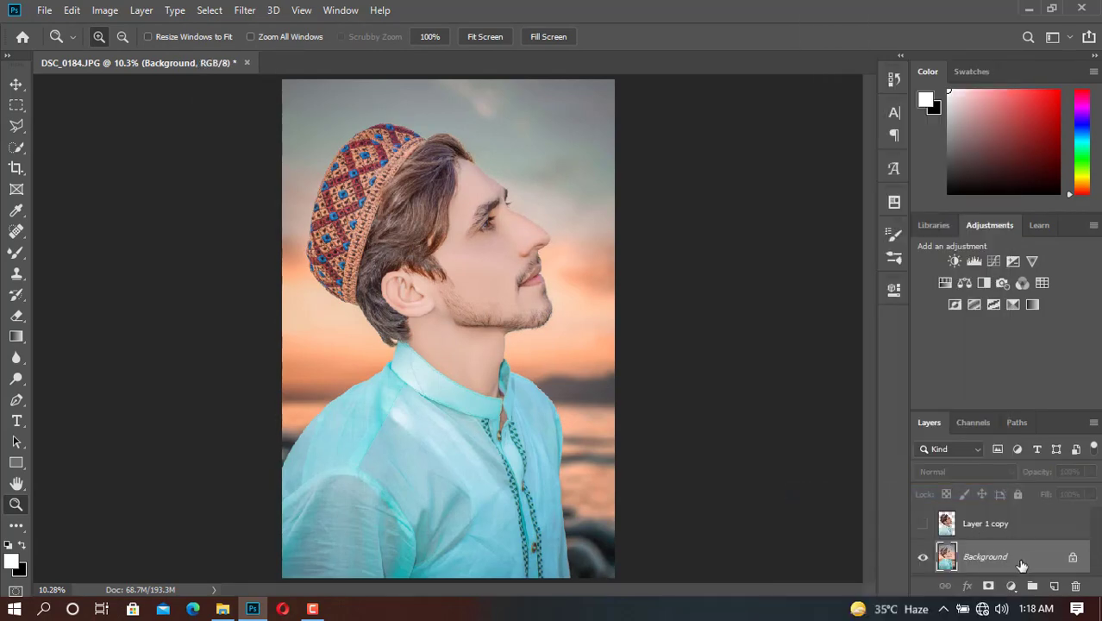
- Launch Exposure X5 from the Filter menu on the portrait
click(245, 11)
mouse_move(284, 372)
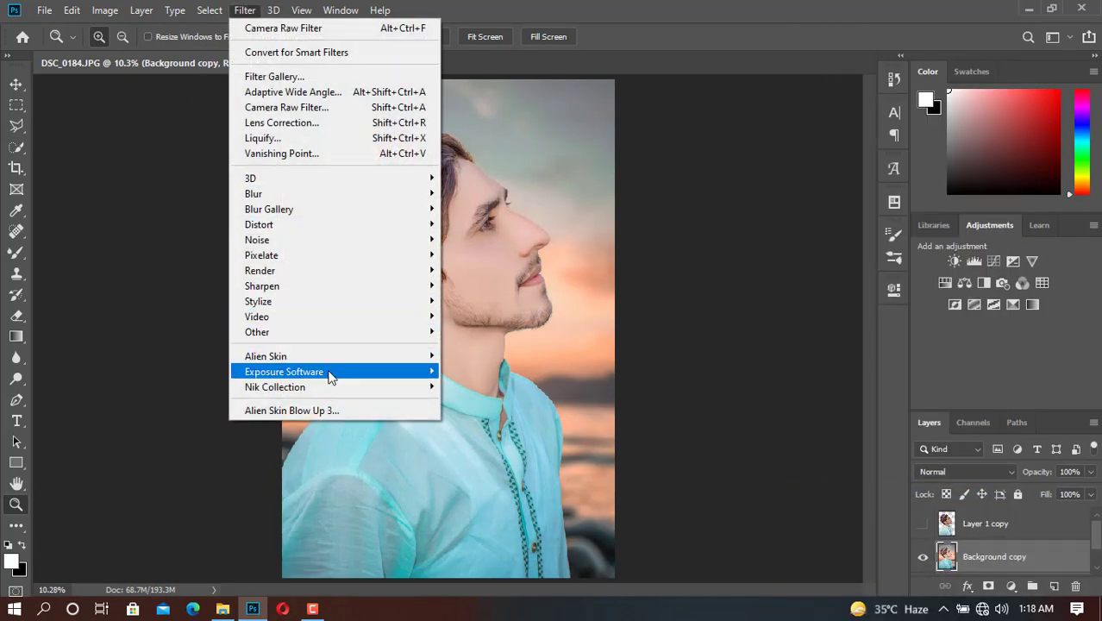
click(468, 371)
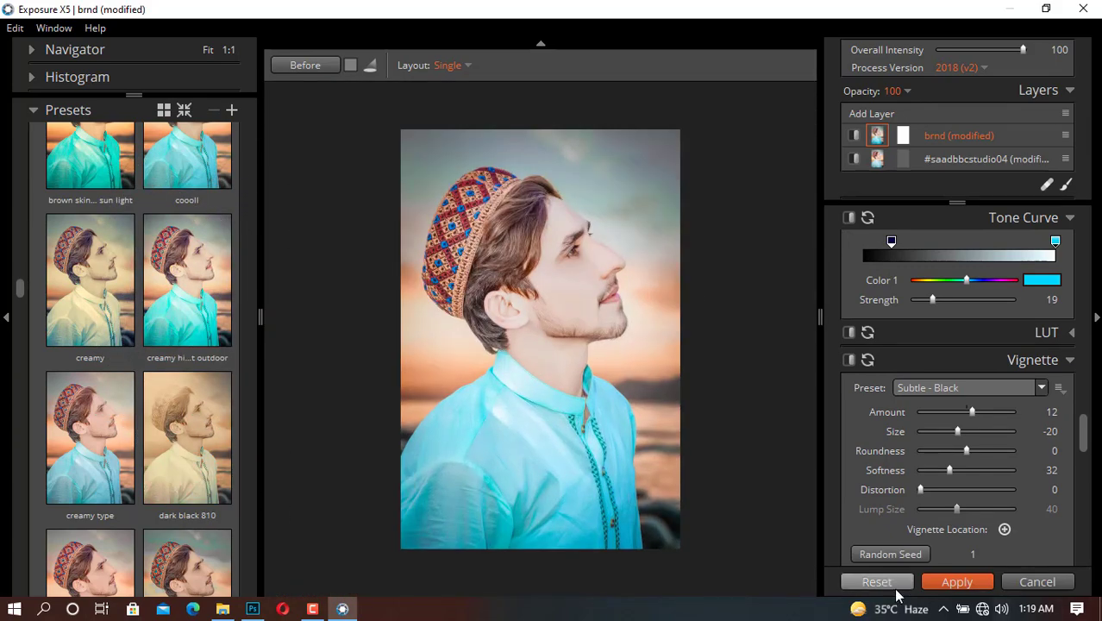
- Reset the edit to a single plain layer and apply the "new filter" preset
click(873, 583)
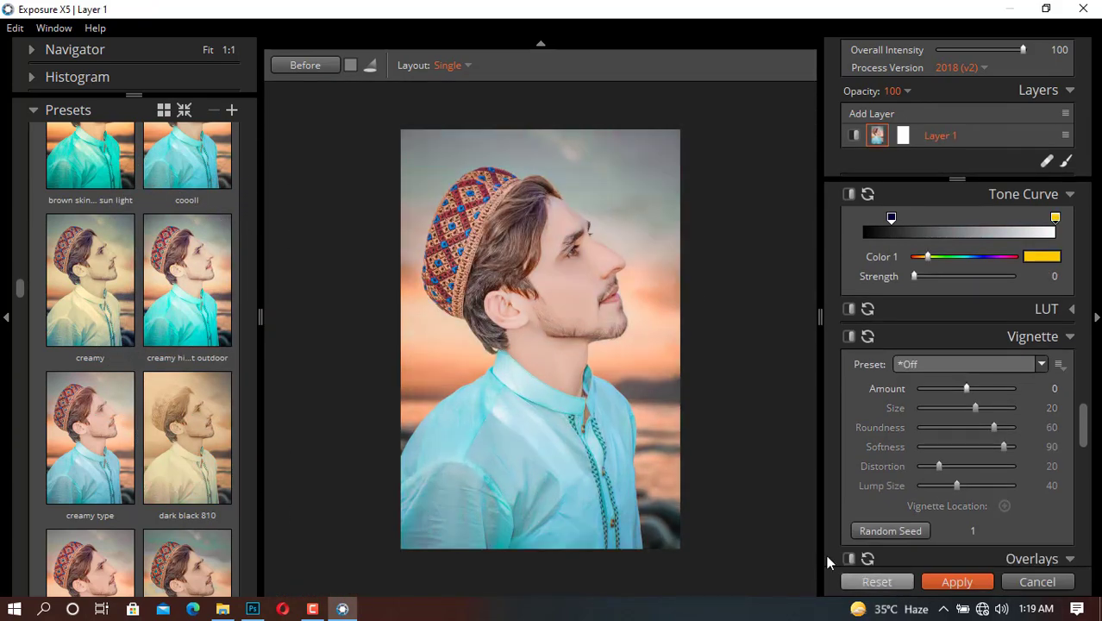
scroll(226, 192, up, 3)
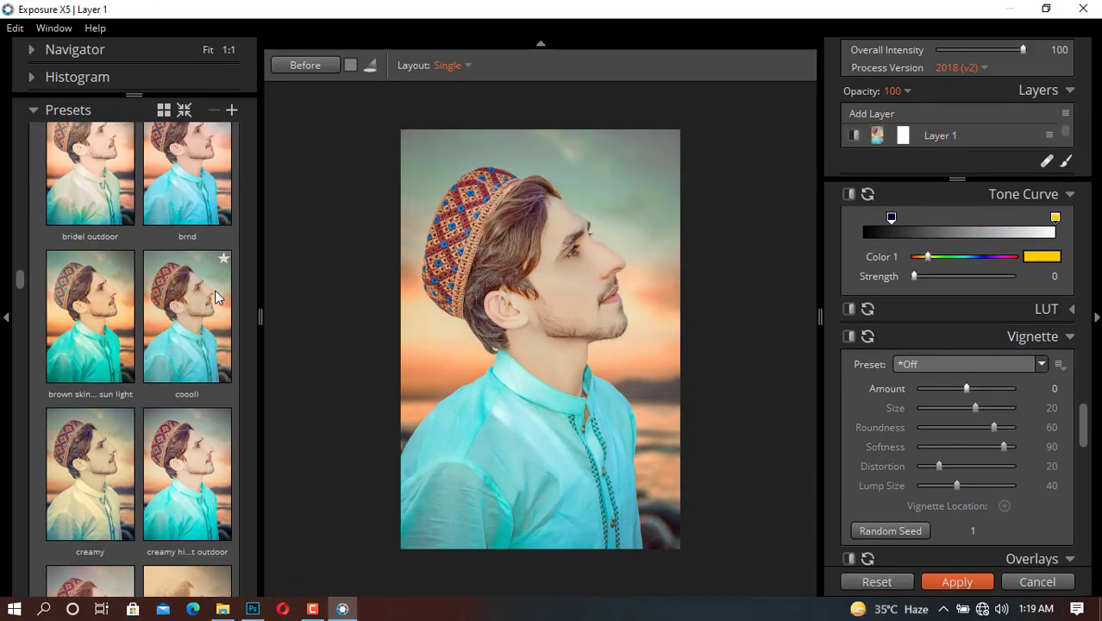
scroll(246, 188, up, 5)
scroll(248, 186, up, 5)
scroll(250, 185, up, 5)
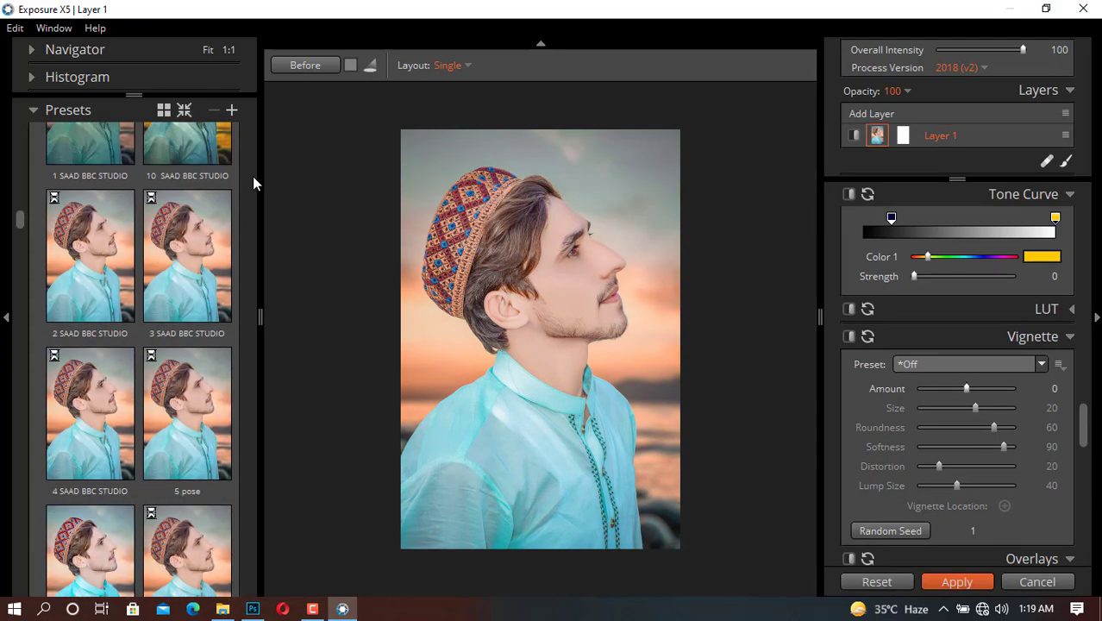
scroll(253, 183, up, 5)
scroll(249, 184, up, 5)
scroll(249, 185, up, 5)
scroll(250, 185, up, 3)
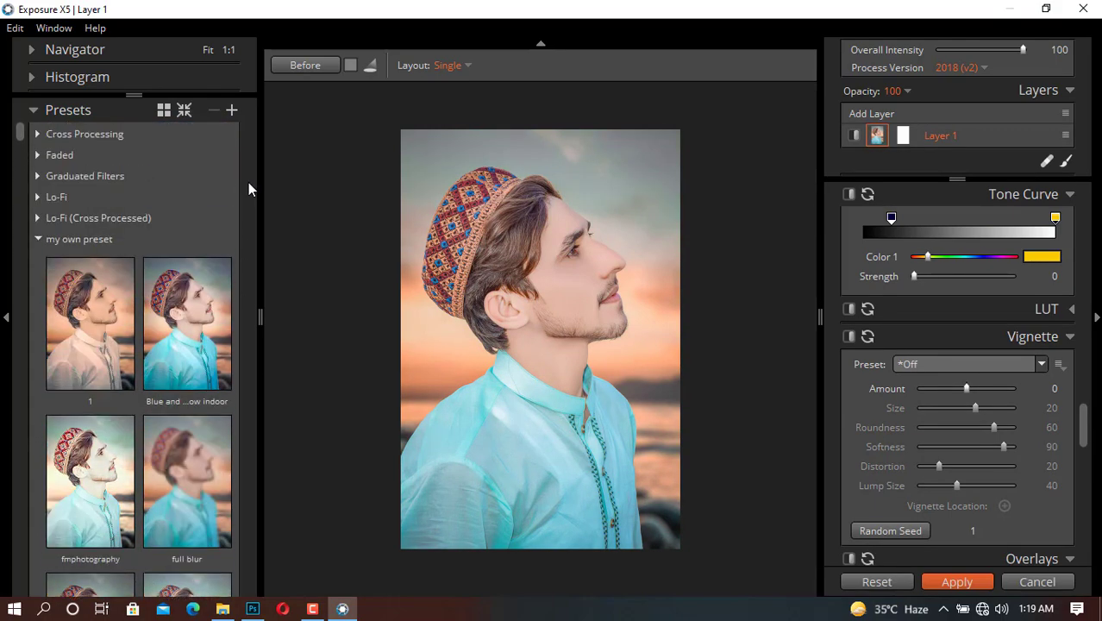
scroll(163, 196, down, 2)
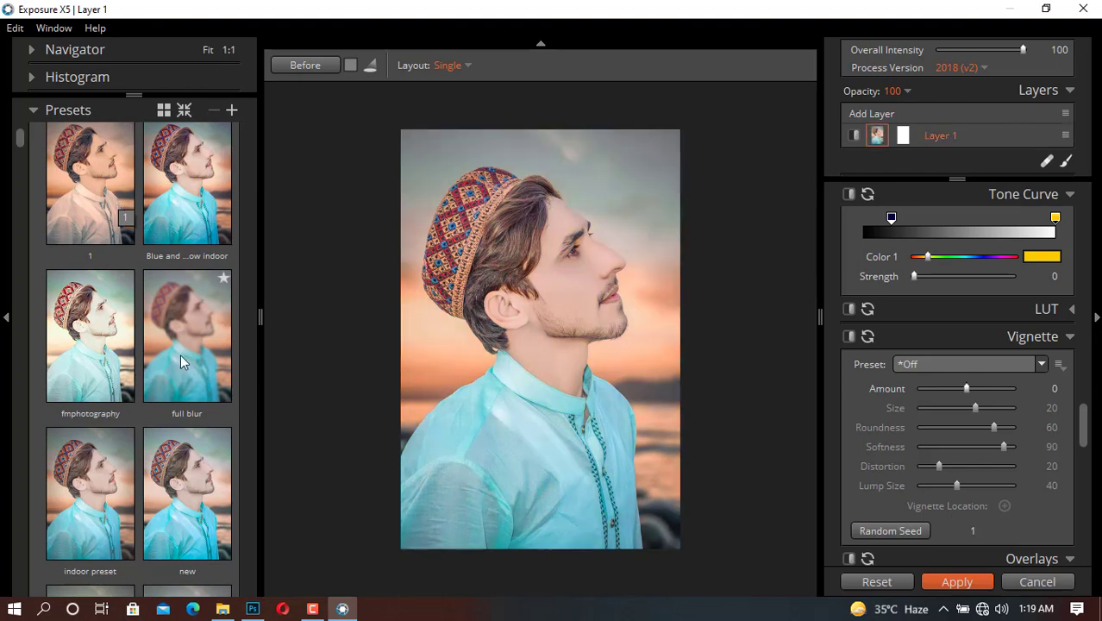
scroll(239, 425, down, 1)
scroll(240, 414, down, 3)
scroll(173, 423, down, 1)
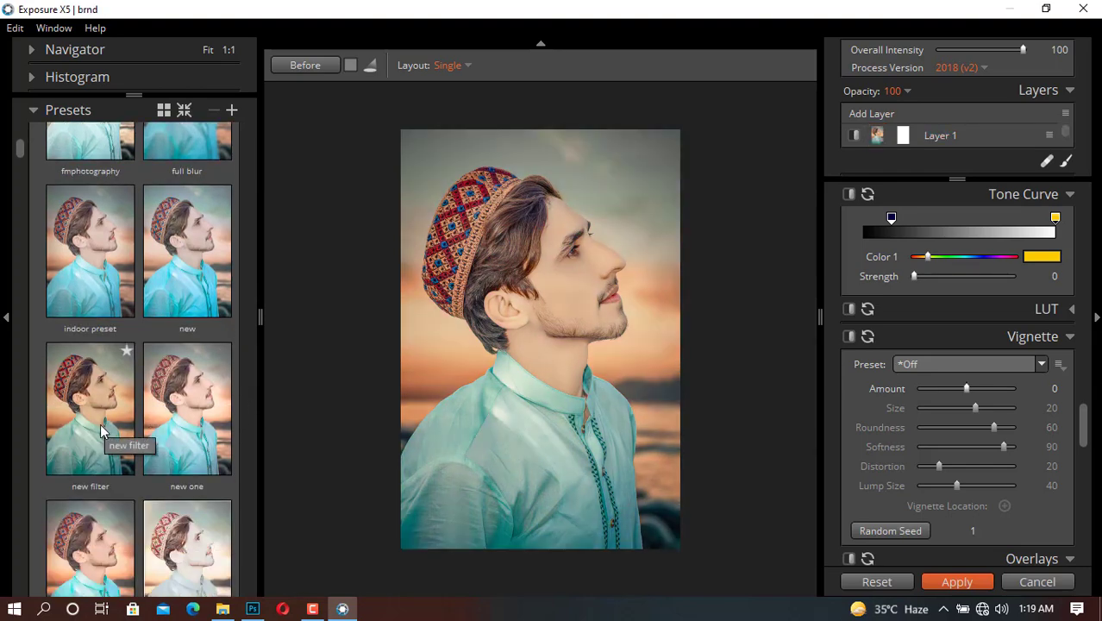
click(62, 448)
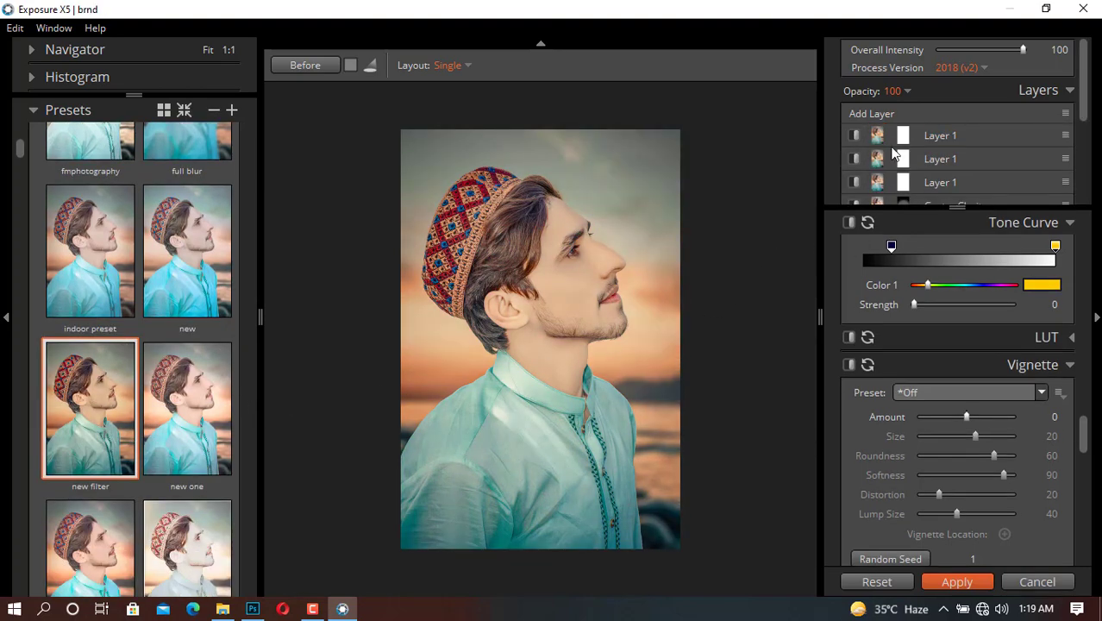
- Toggle the preset's Layer 1, 600 - Faded and brnd layers to compare the look
scroll(884, 165, down, 1)
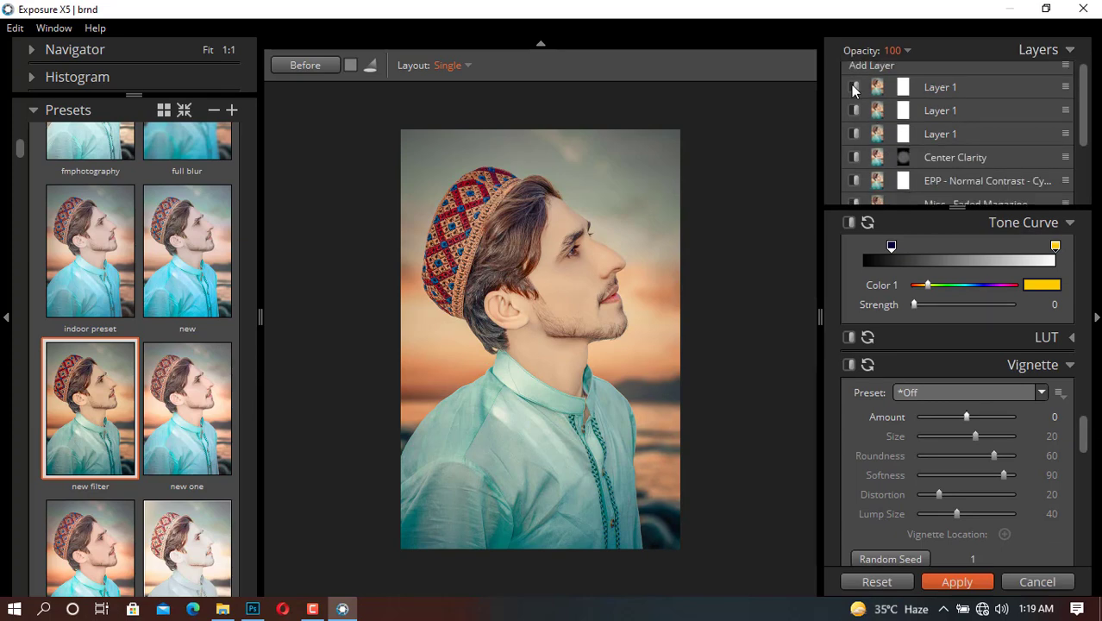
click(852, 135)
click(851, 200)
scroll(855, 198, down, 1)
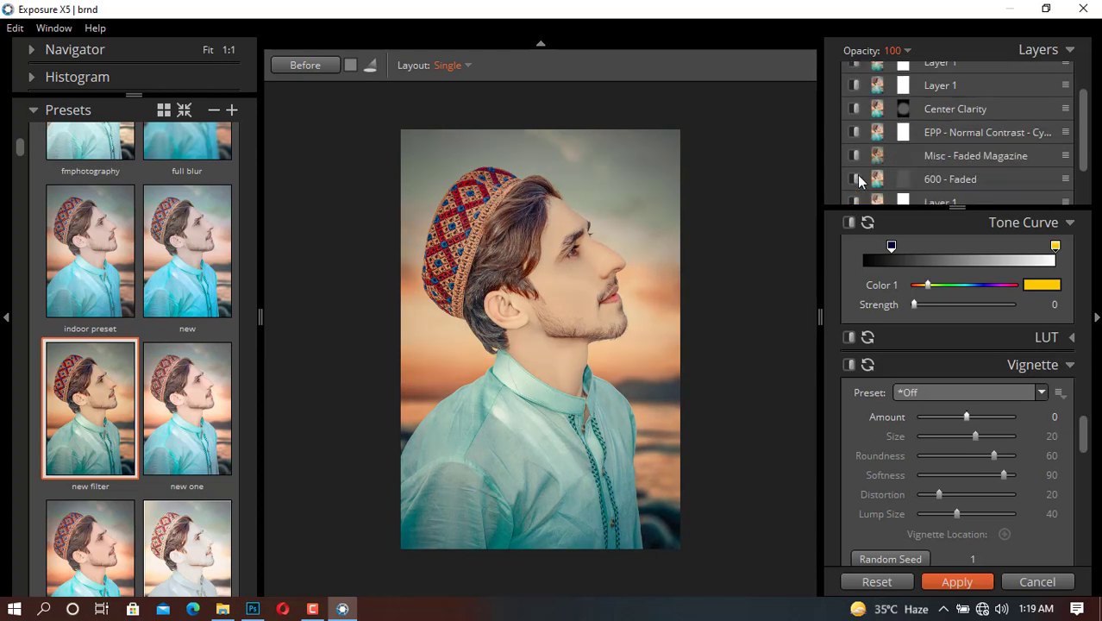
click(854, 180)
scroll(859, 179, down, 1)
click(854, 176)
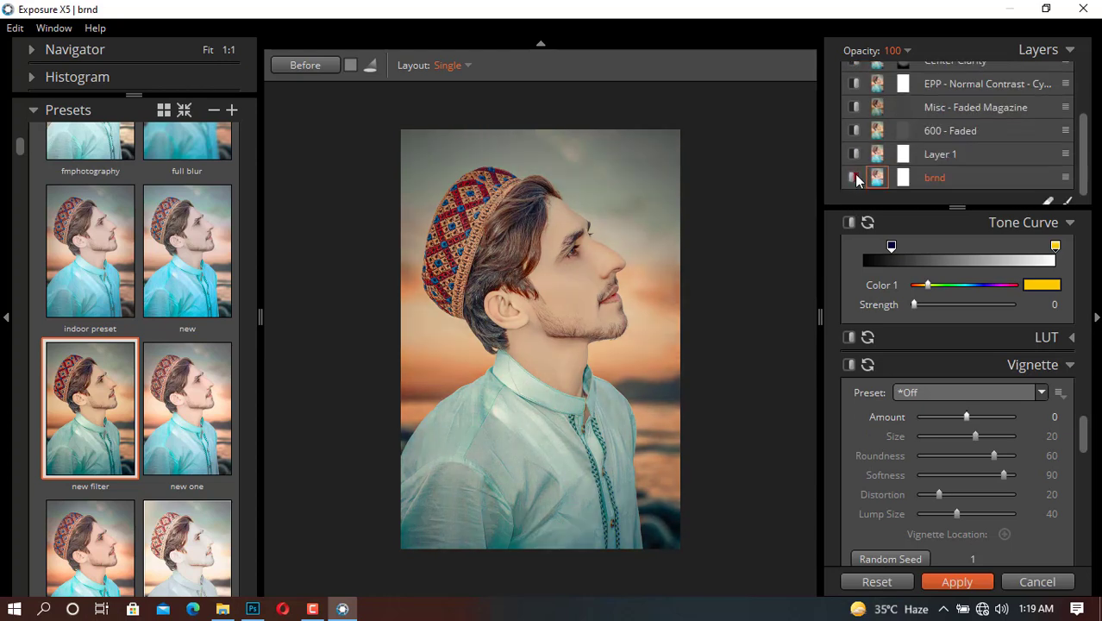
scroll(900, 103, up, 3)
scroll(978, 69, up, 1)
- Lower Overall Intensity from 100 to 66, check the preview, and apply back to Photoshop
drag(980, 50, 995, 50)
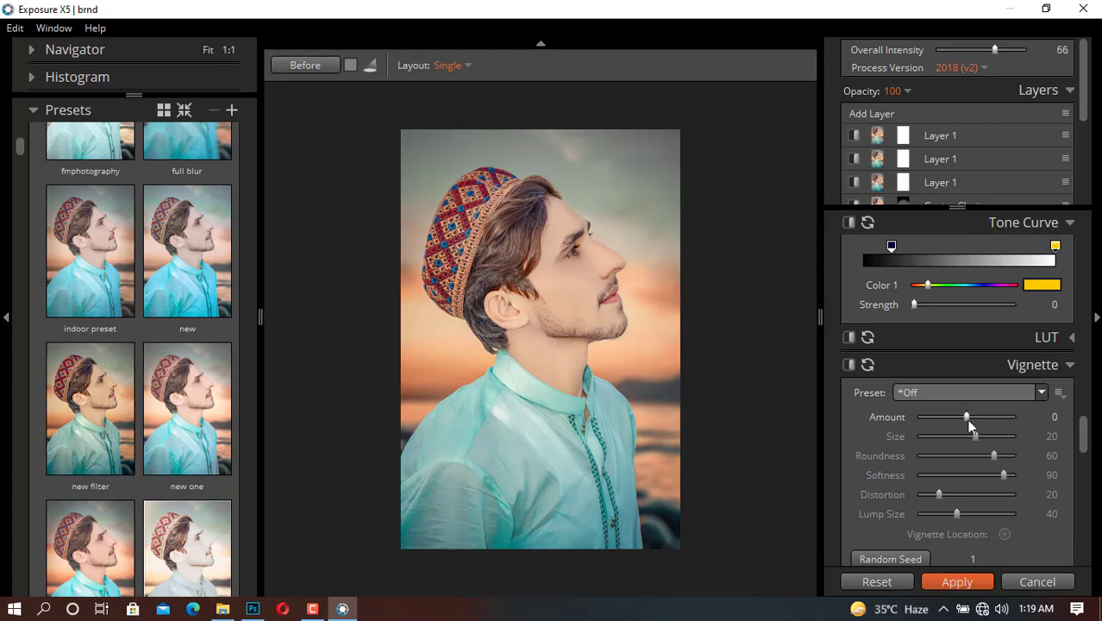
scroll(614, 305, up, 2)
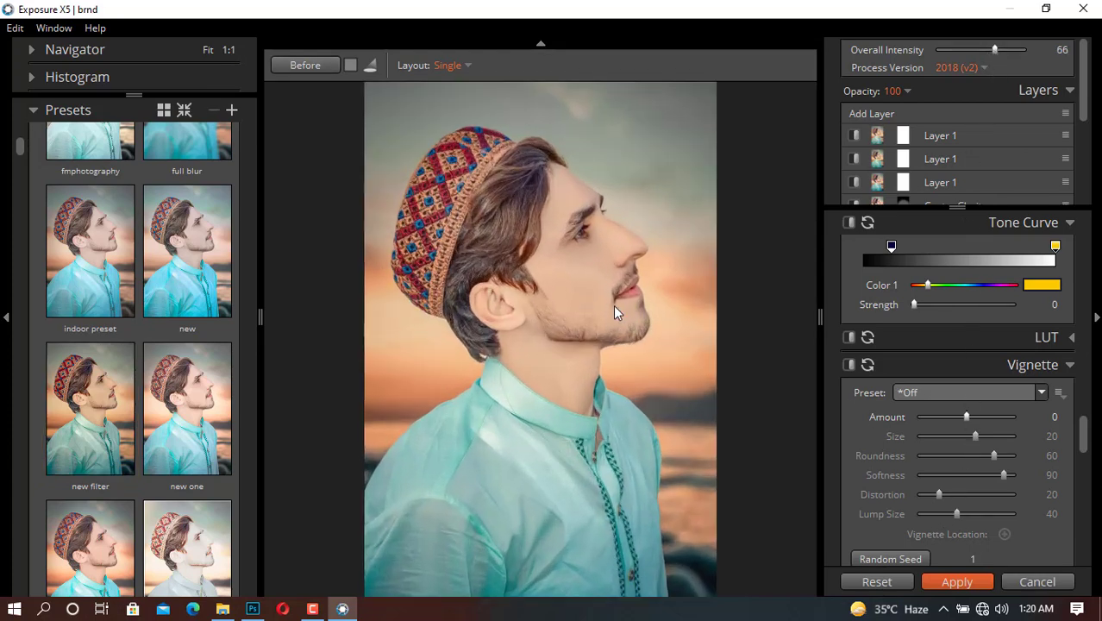
scroll(614, 304, up, 2)
scroll(607, 277, down, 1)
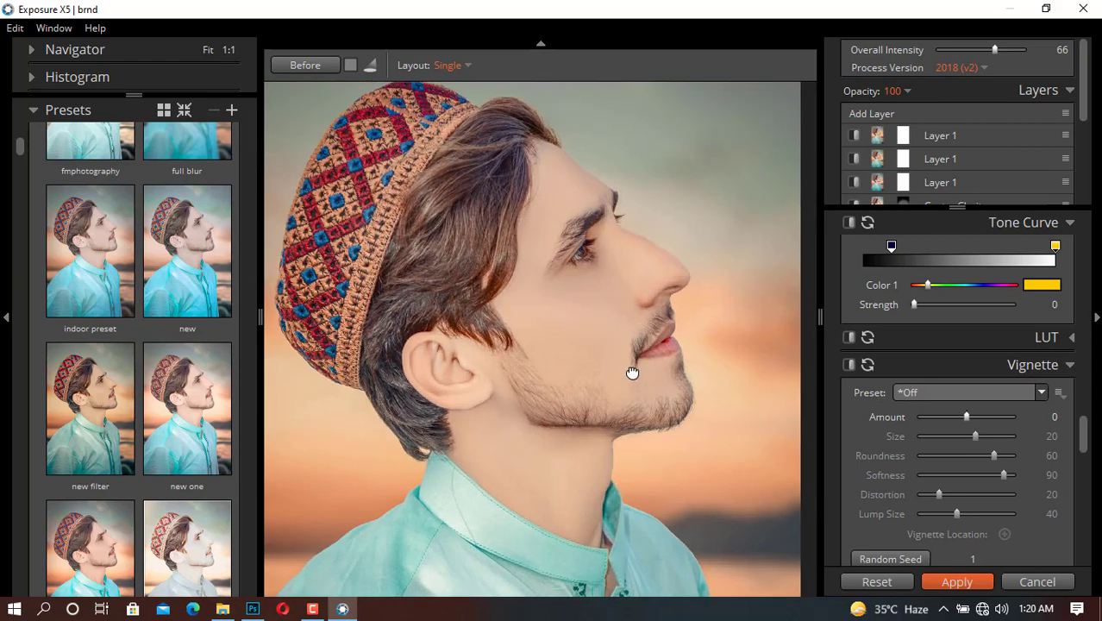
scroll(632, 369, down, 2)
scroll(628, 346, up, 1)
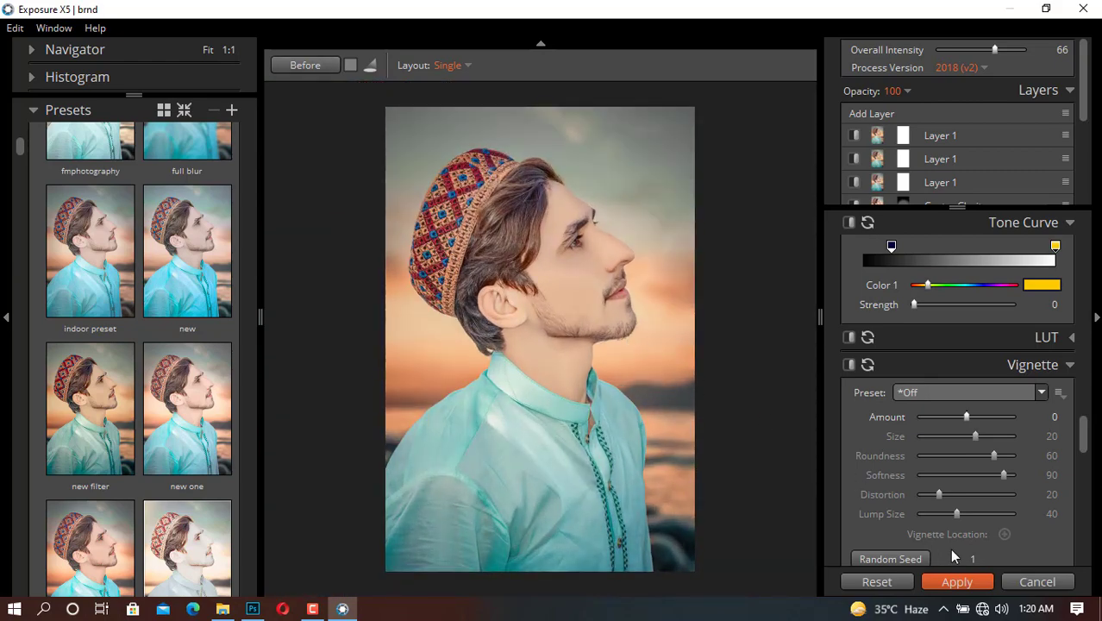
click(957, 583)
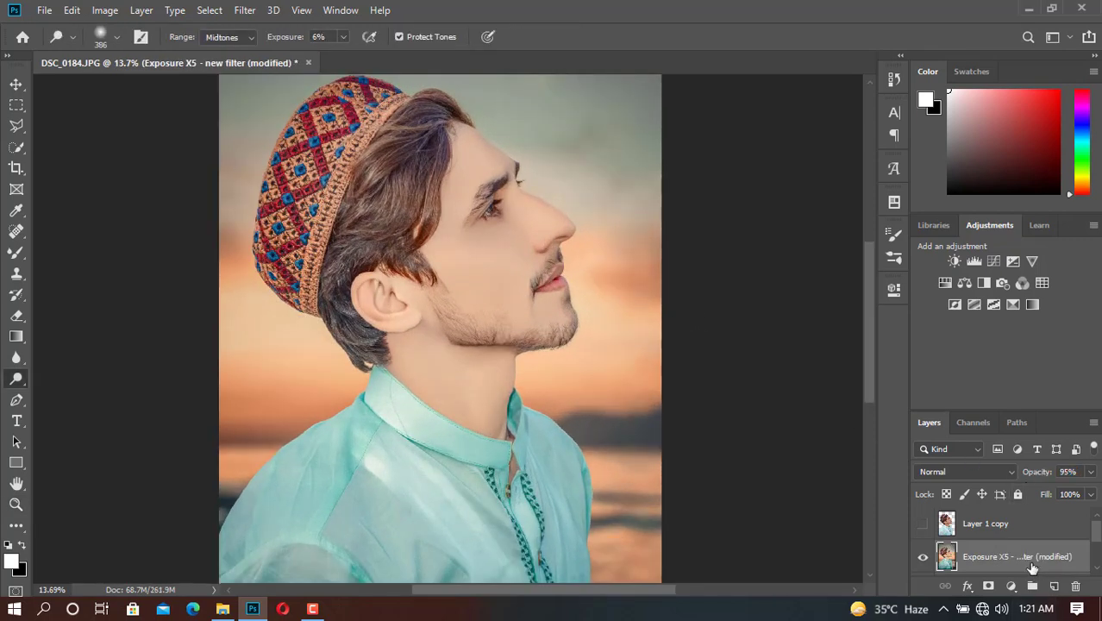
- Merge the visible layers and duplicate the result as Background copy with Ctrl+J
right_click(1032, 561)
click(992, 490)
click(1046, 559)
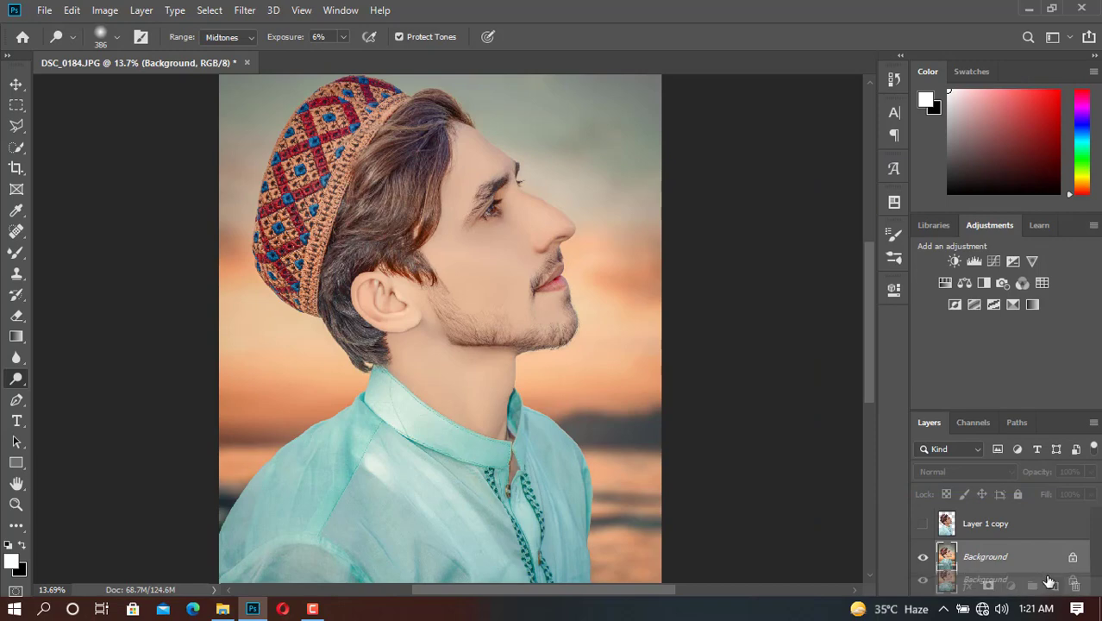
key(ctrl+j)
- Zoom in on the eye and dodge the iris and lower lashes with a small brush
key(z)
drag(440, 181, 527, 234)
drag(363, 256, 523, 354)
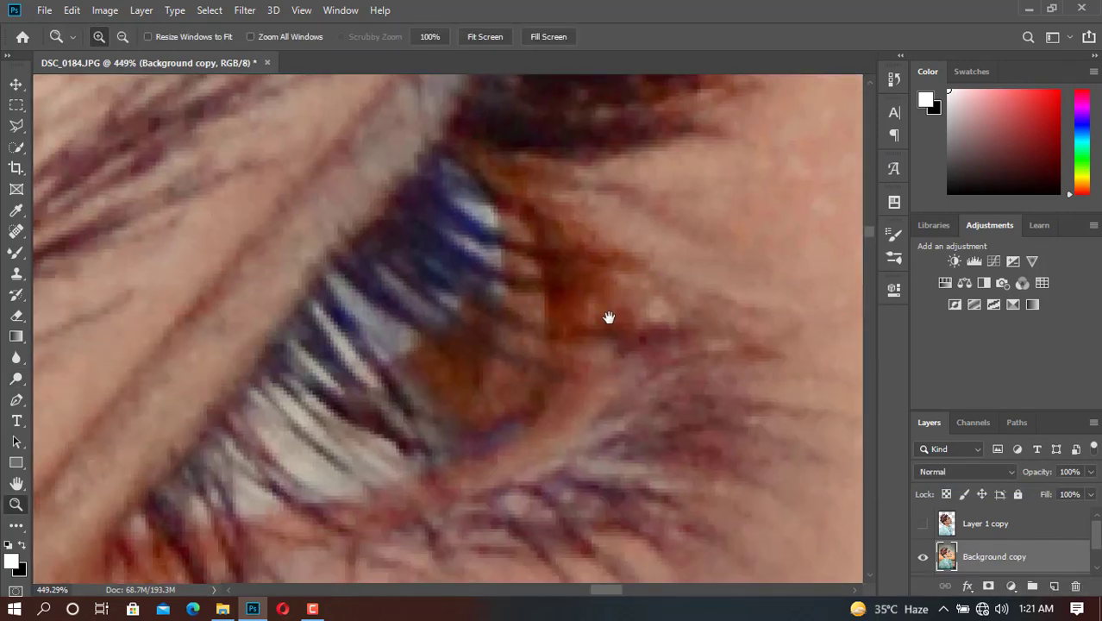
key(o)
key(bracketleft)
key(bracketleft)
key(bracketleft)
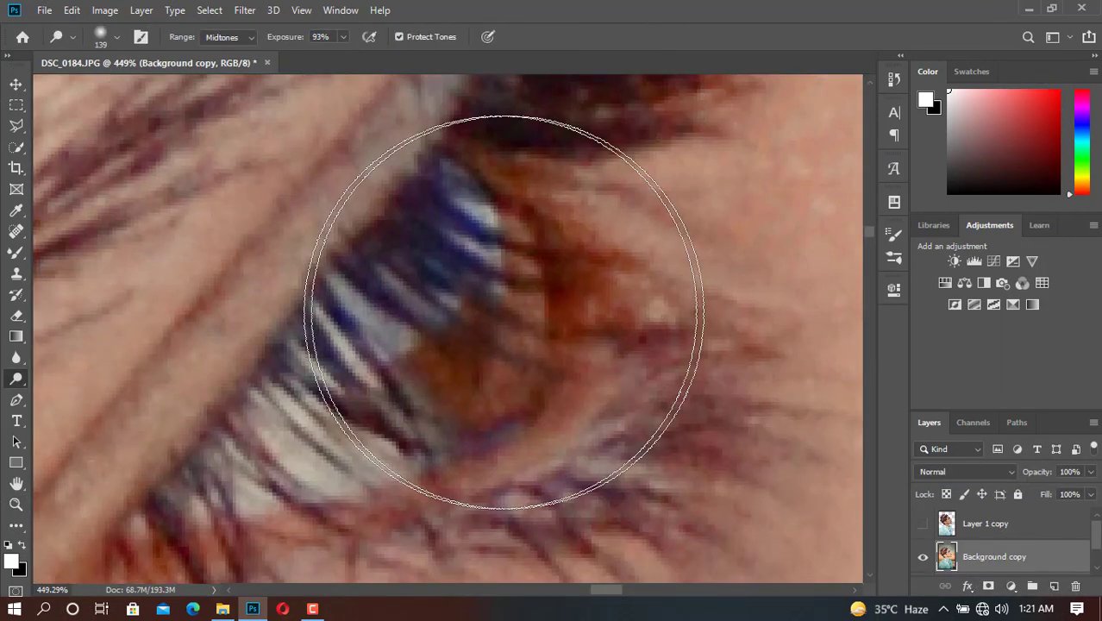
key(bracketleft)
key(bracketleft)
key(bracketleft)
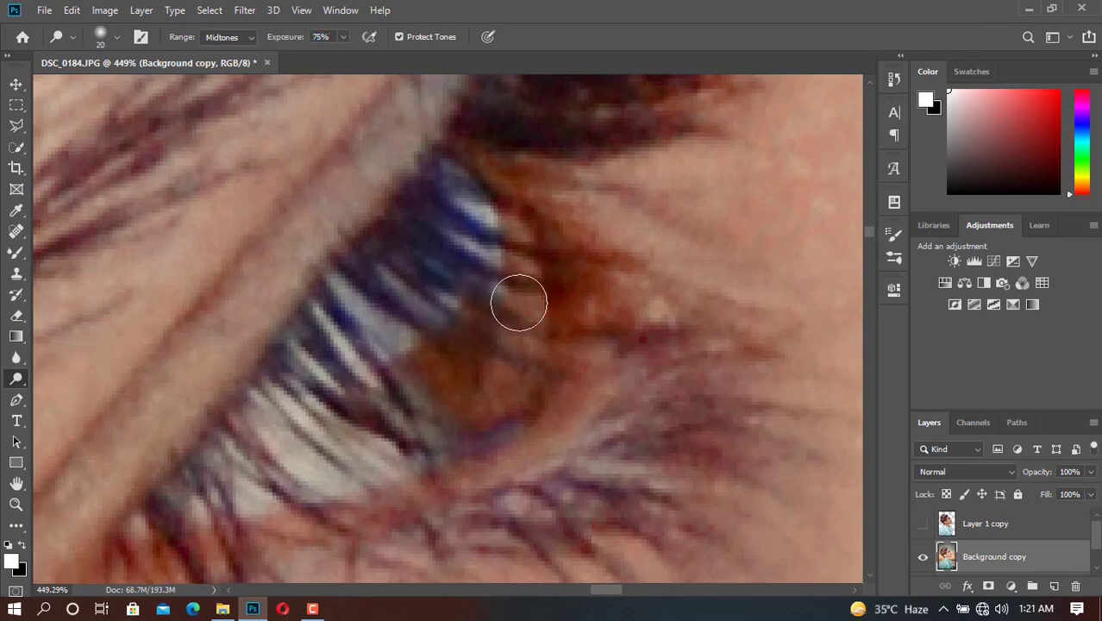
mouse_move(518, 302)
mouse_down()
mouse_move(462, 361)
mouse_move(443, 364)
mouse_move(510, 207)
mouse_move(449, 369)
mouse_move(468, 374)
mouse_move(509, 224)
mouse_up()
- Zoom back out and set the dodged Background copy's opacity to 60%
key(ctrl+0)
key(v)
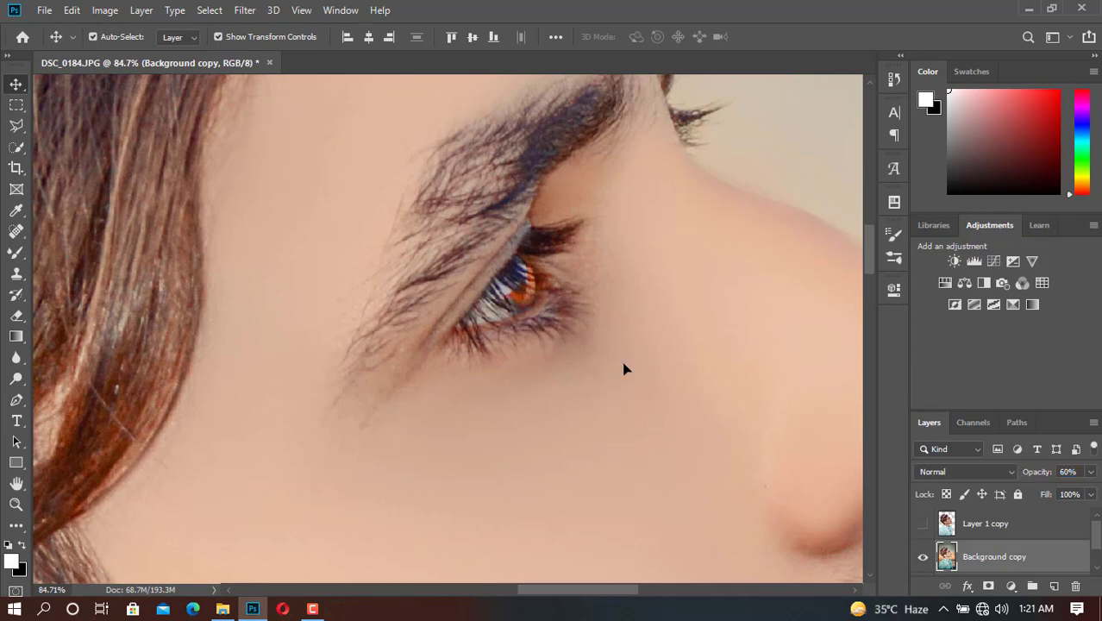
key(z)
right_click(499, 330)
click(528, 343)
- Merge the visible layers into Background and duplicate it as Background copy
right_click(977, 557)
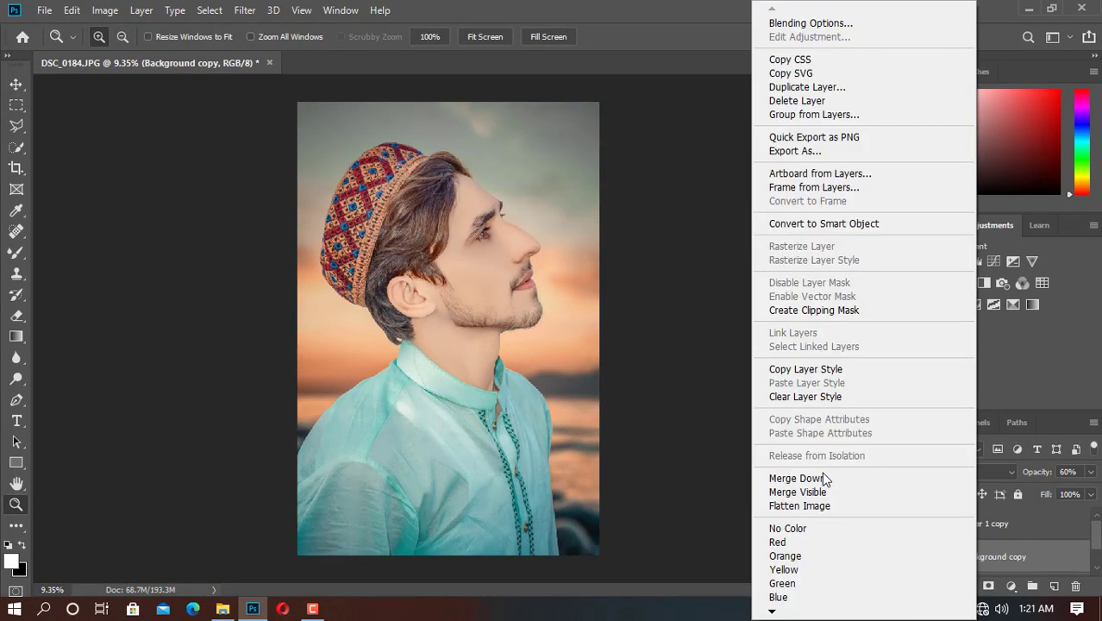
click(809, 493)
drag(1038, 567, 1054, 586)
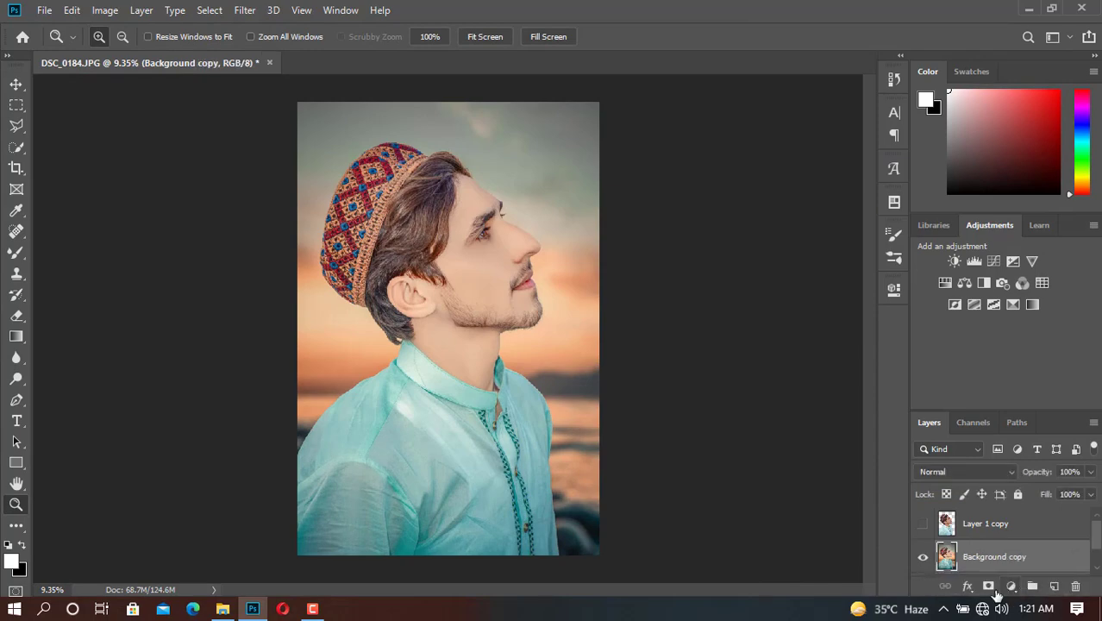
- Add a 4 px white inside stroke to Background copy and fit the photo on screen
click(967, 586)
click(1009, 478)
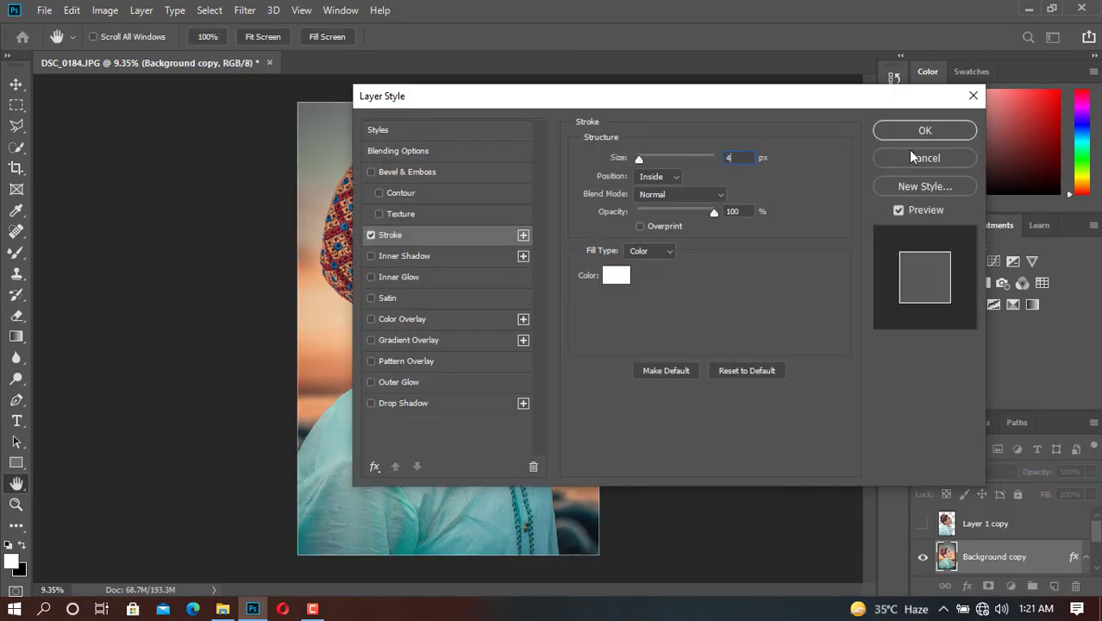
click(911, 152)
key(z)
key(ctrl+0)
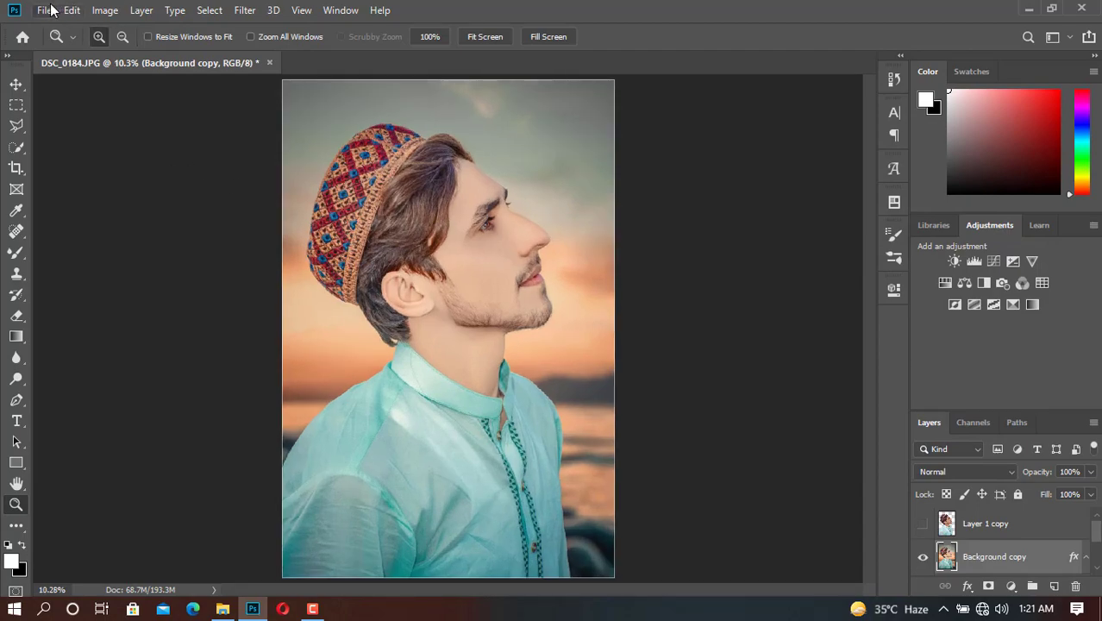
click(45, 10)
- Place the photography logo as a linked file, scaled down beside the man's neck
click(121, 333)
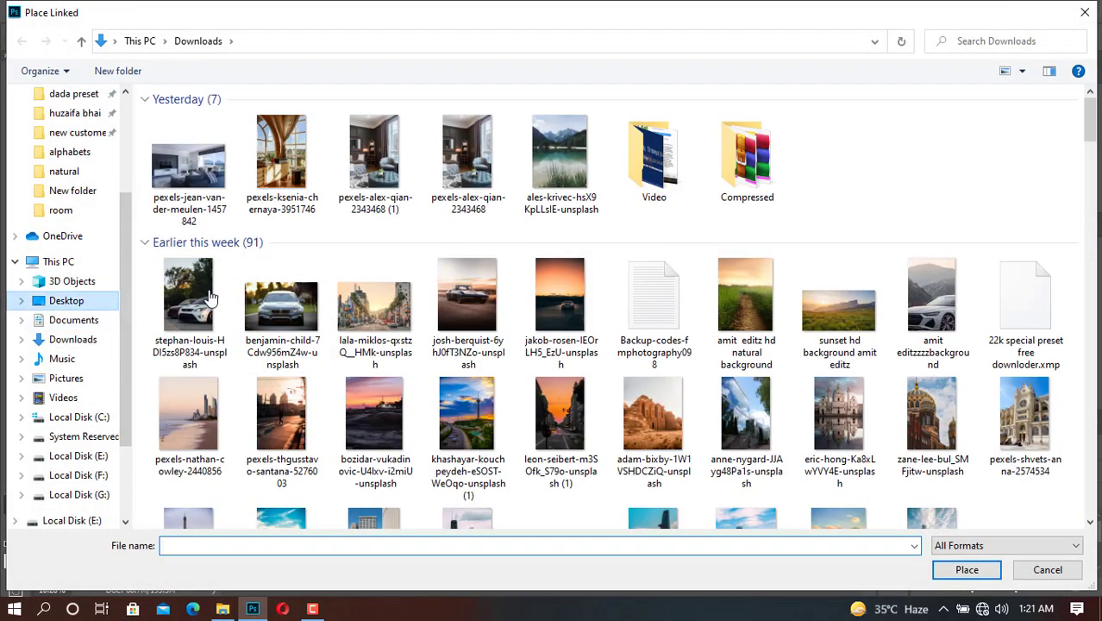
double_click(873, 136)
mouse_move(614, 330)
mouse_down()
mouse_move(491, 332)
mouse_move(608, 378)
mouse_up()
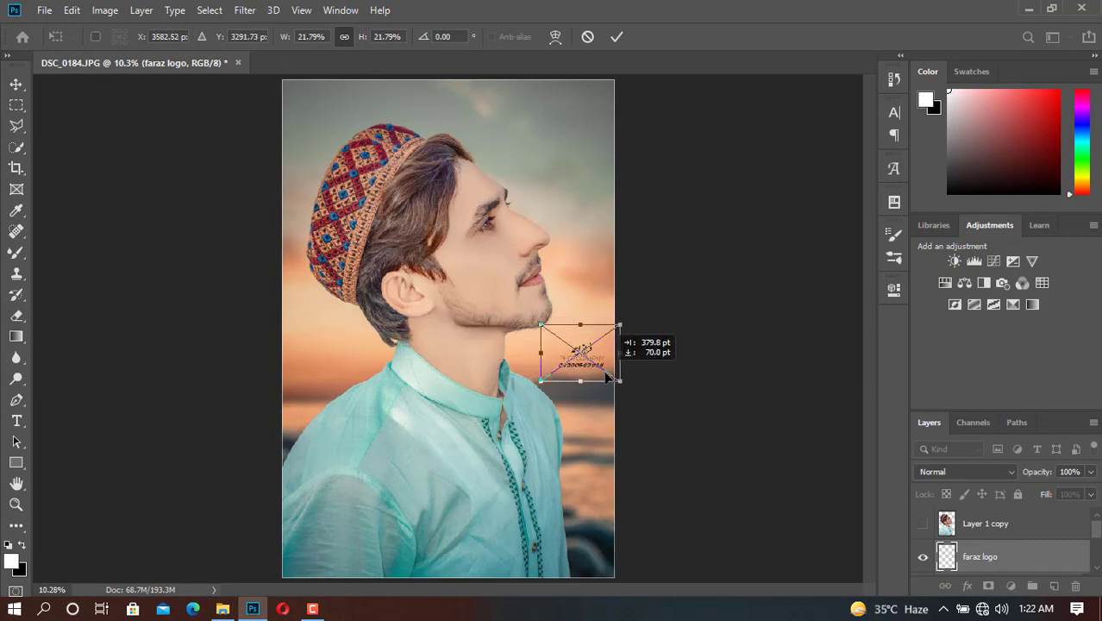
key(Return)
- Zoom and pan around the logo to check its placement on the portrait
key(z)
scroll(597, 393, up, 2)
scroll(541, 376, up, 1)
scroll(556, 361, up, 2)
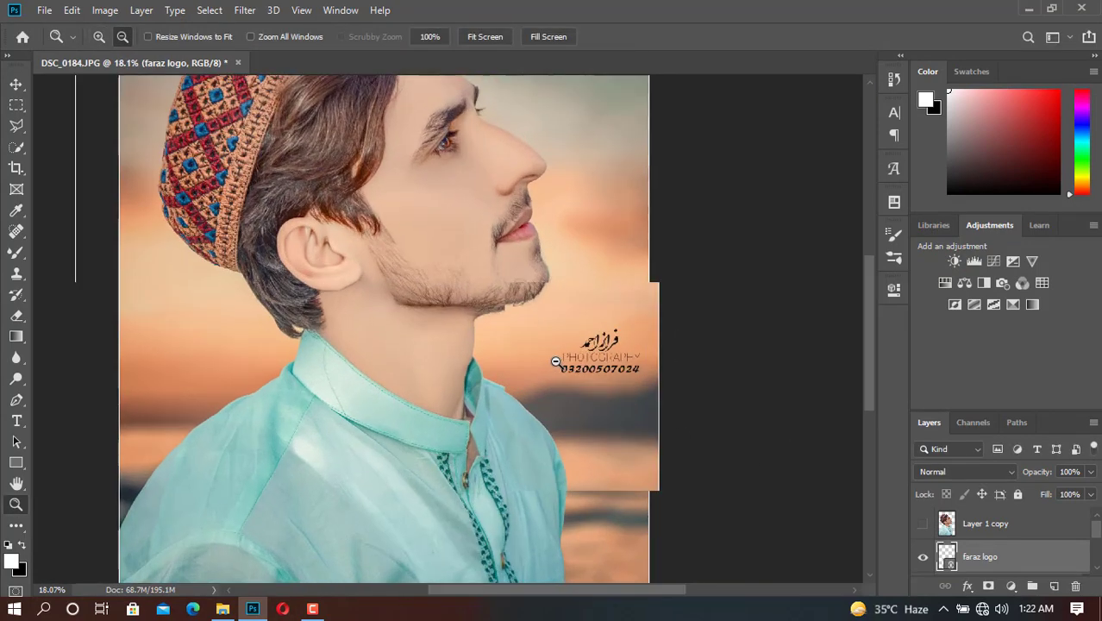
right_click(613, 388)
click(650, 393)
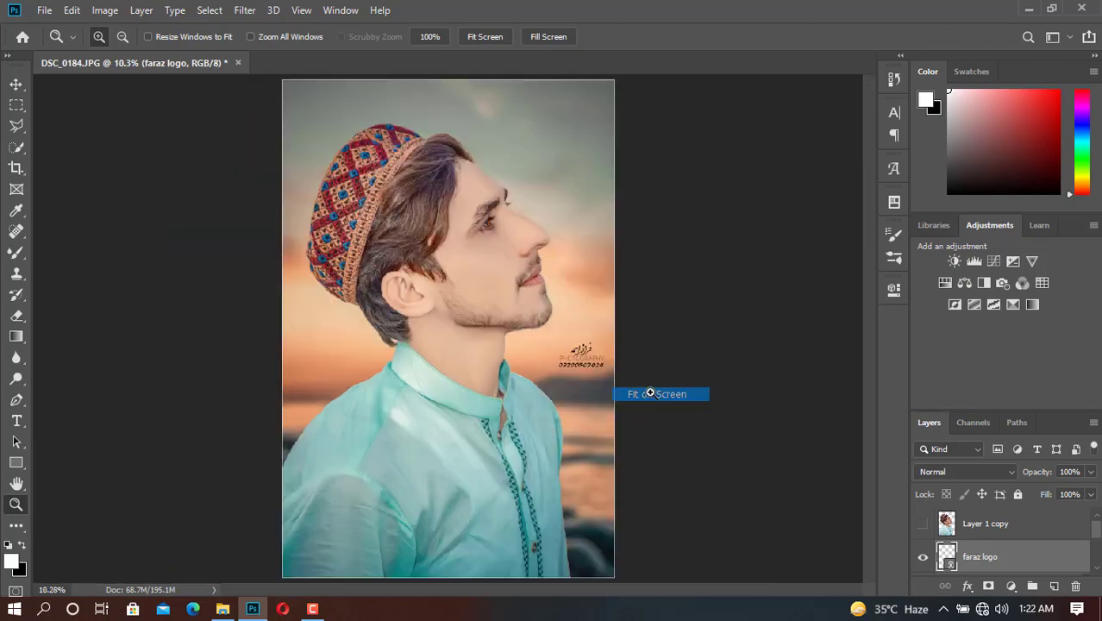
click(571, 283)
click(546, 312)
alt+click(546, 313)
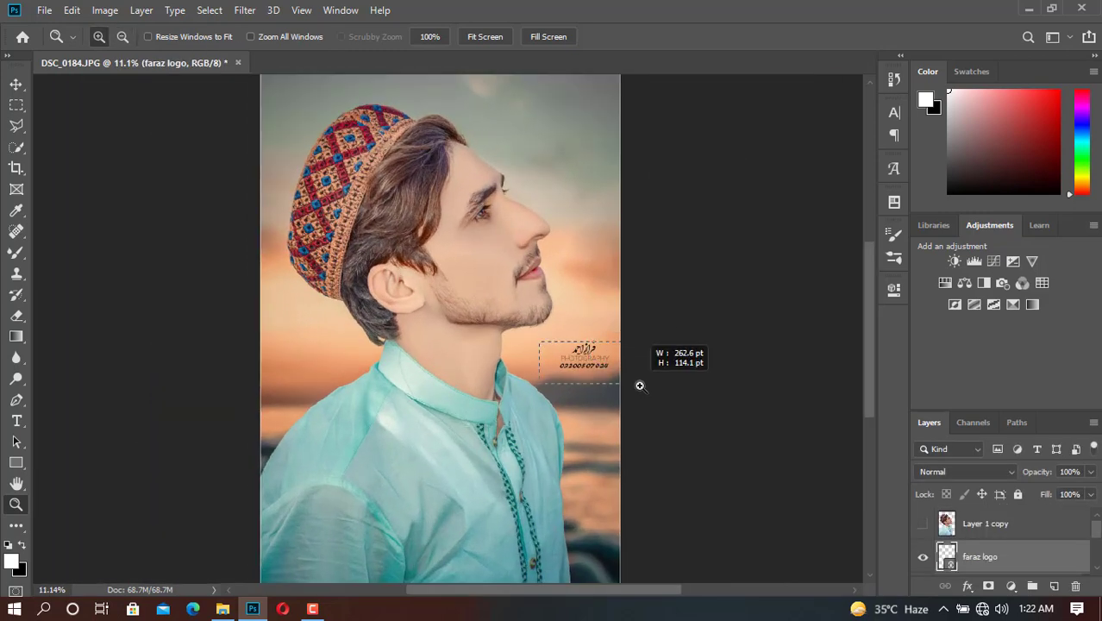
drag(639, 385, 639, 388)
drag(536, 394, 587, 414)
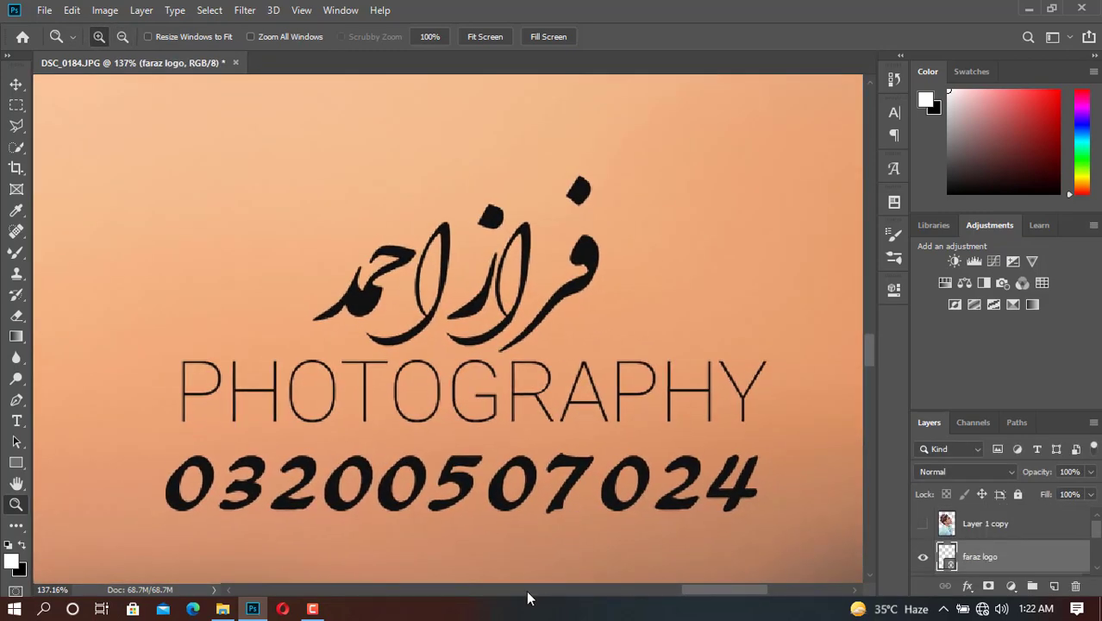